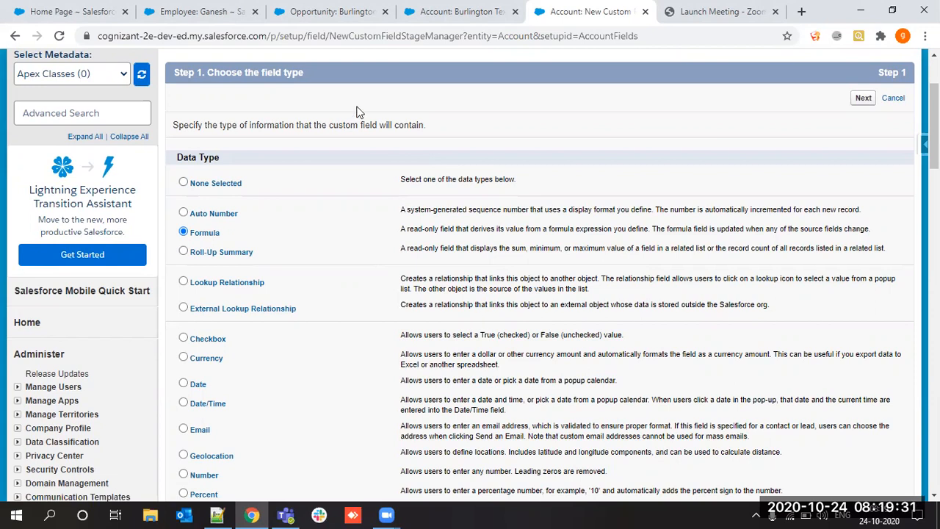
Examine the record IDs in the web addresses of the Burlington Textiles Weaving Plant Generator opportunity and the Burlington Textiles account
click(342, 22)
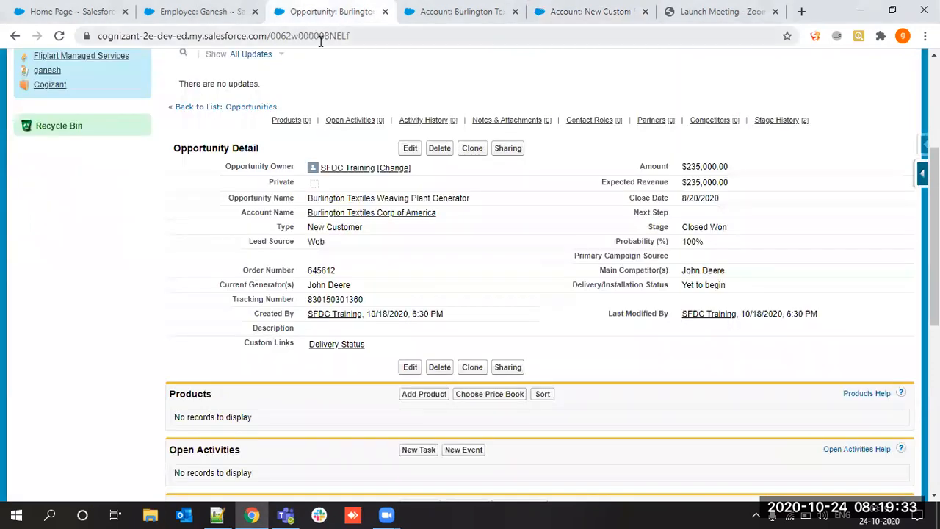
double_click(321, 43)
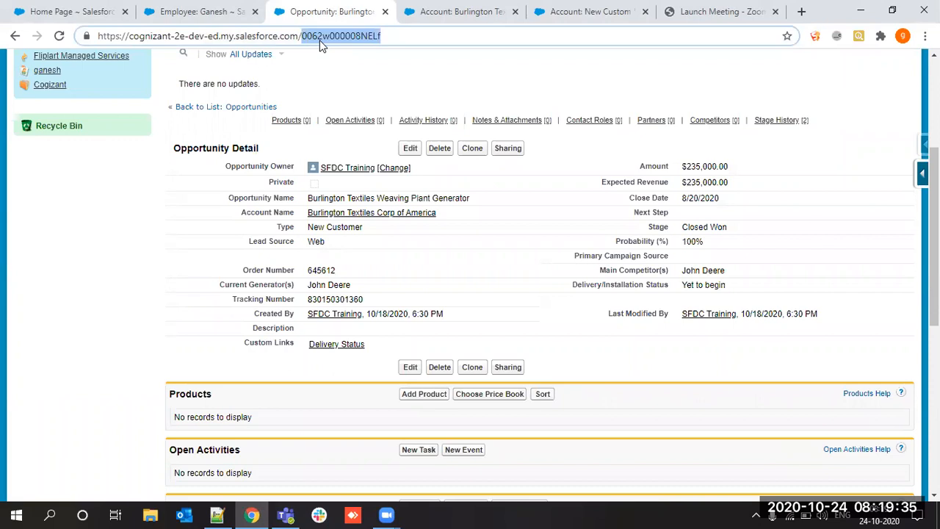
scroll(368, 186, up, 2)
scroll(368, 186, down, 2)
scroll(368, 186, up, 3)
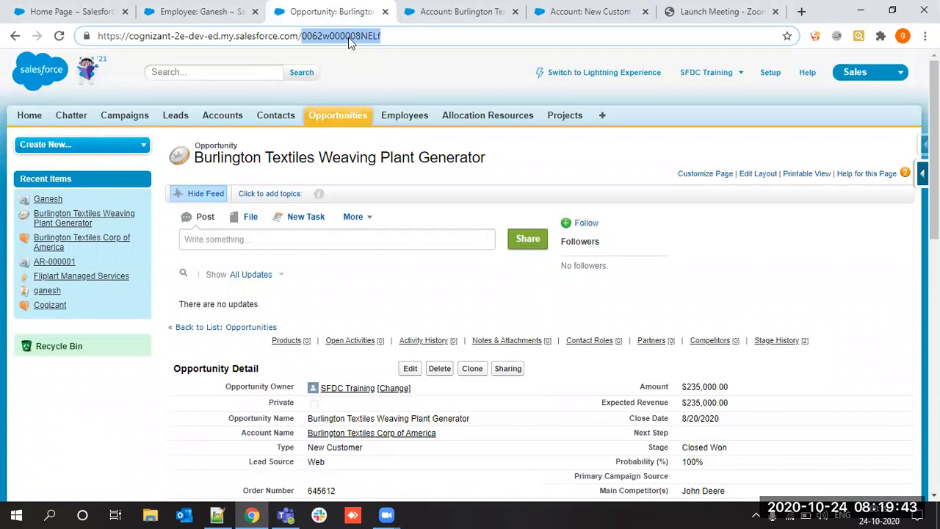
click(456, 294)
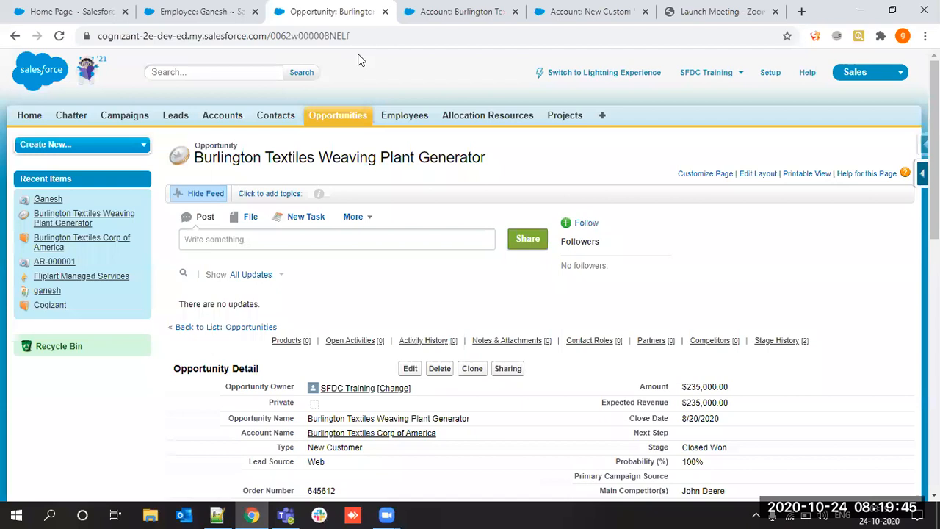
double_click(327, 38)
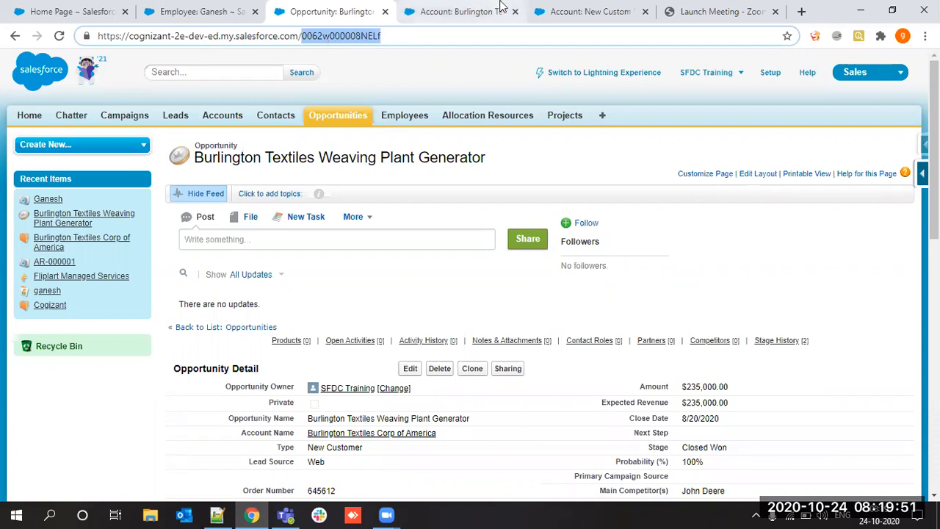
click(456, 6)
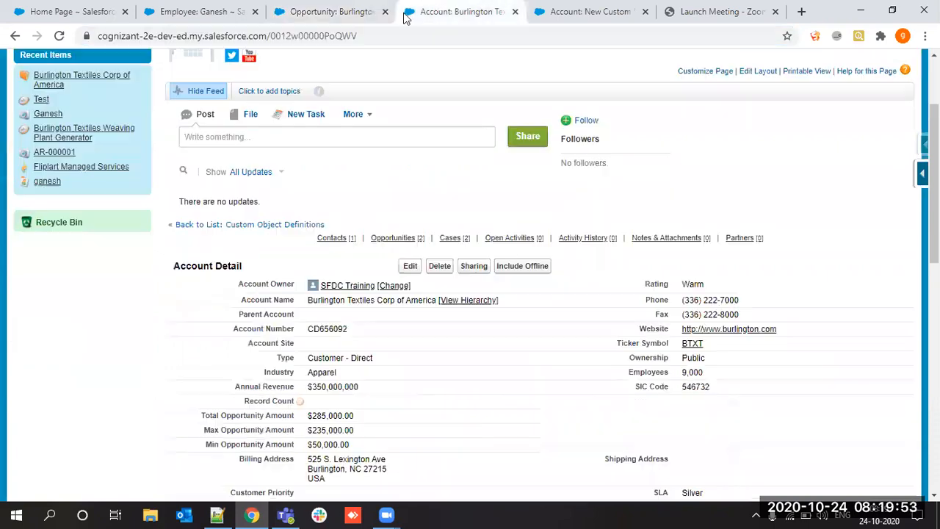
double_click(296, 39)
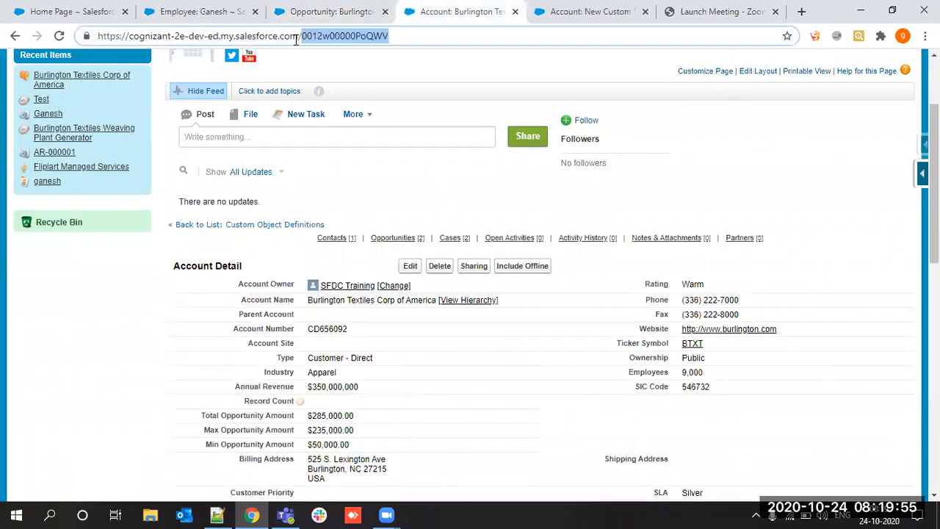
Review the detail fields on the Burlington Textiles Weaving Plant Generator opportunity record
click(330, 11)
scroll(389, 294, down, 3)
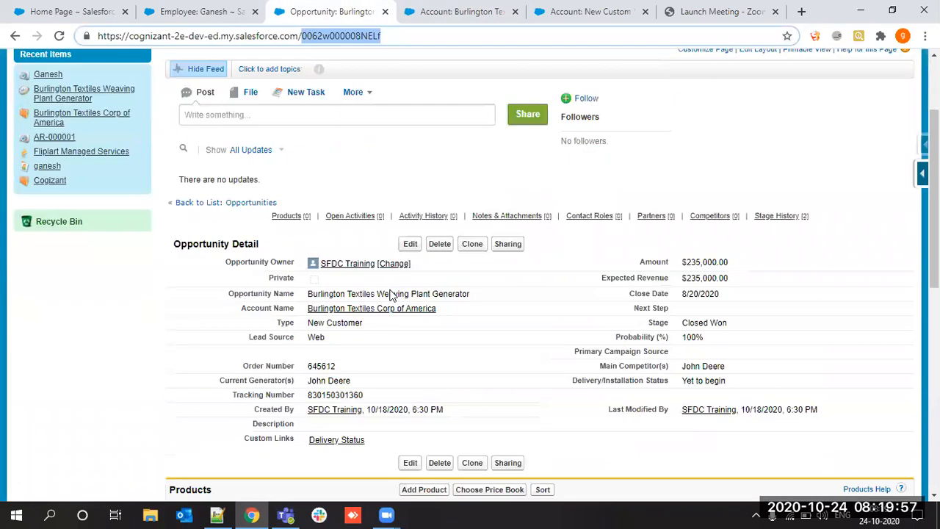
scroll(392, 294, down, 2)
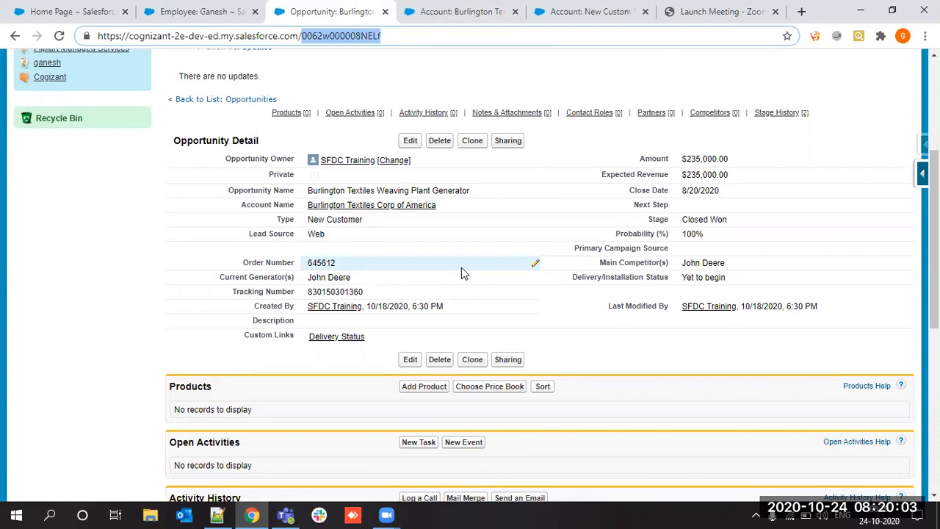
click(640, 354)
scroll(693, 416, up, 3)
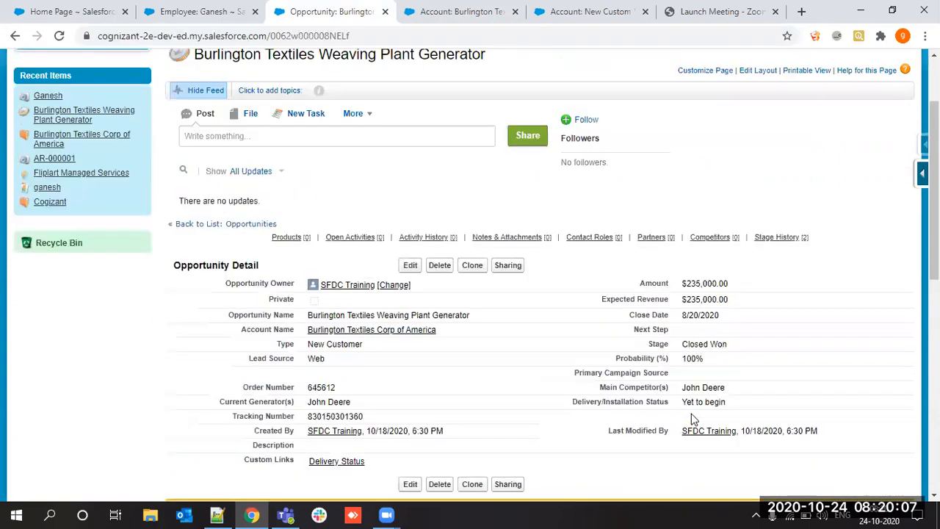
scroll(724, 235, up, 1)
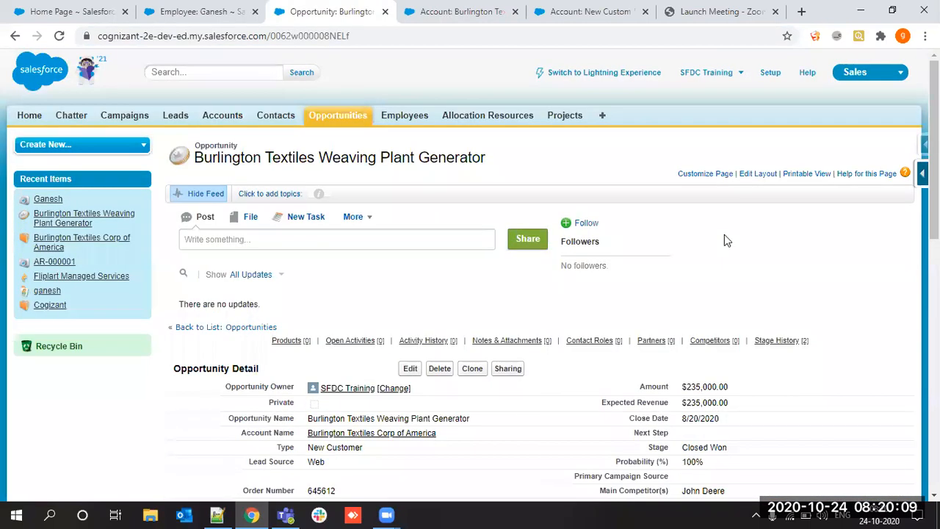
scroll(724, 234, down, 1)
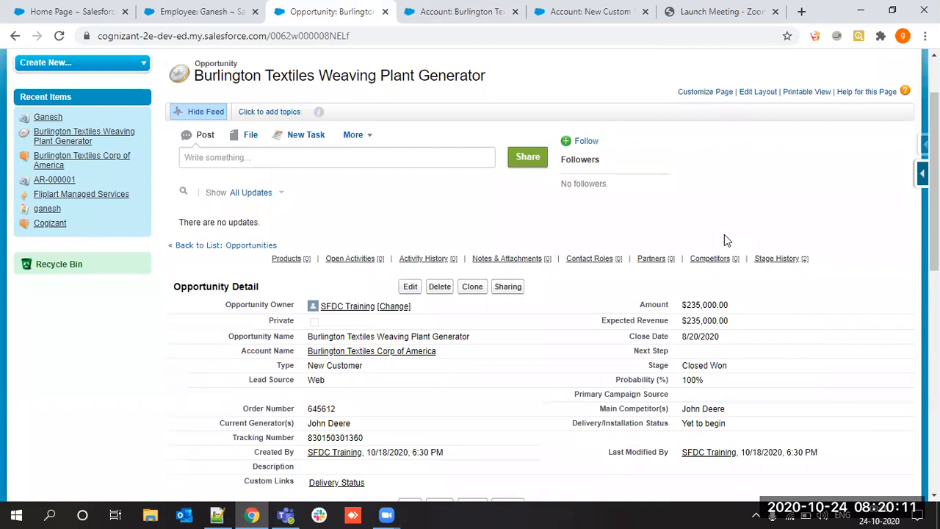
scroll(698, 234, up, 1)
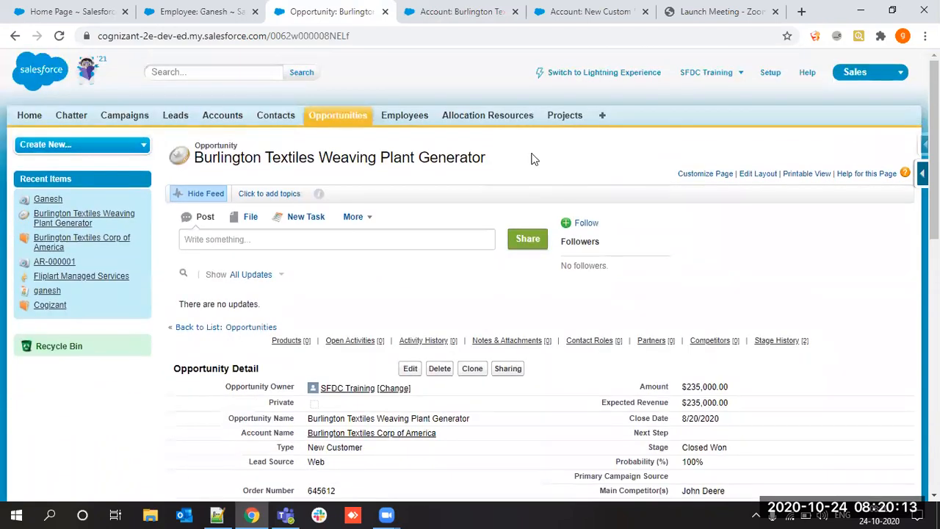
Highlight the record ID at the end of the opportunity page's web address to inspect it
double_click(291, 36)
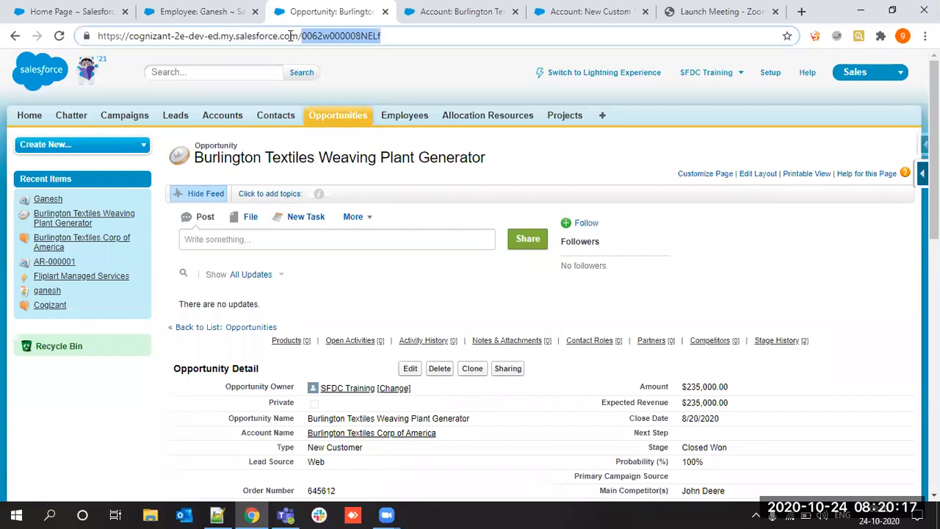
click(318, 38)
double_click(319, 38)
click(448, 298)
triple_click(447, 299)
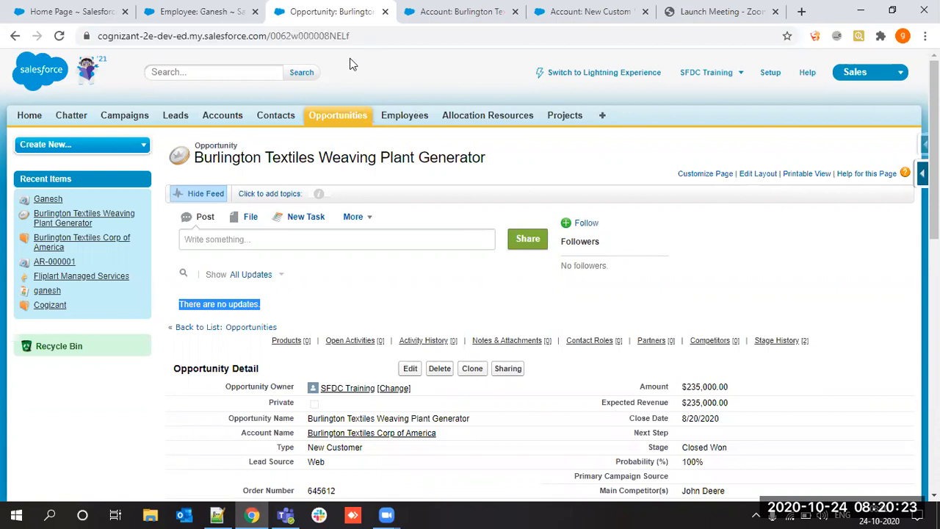
double_click(326, 35)
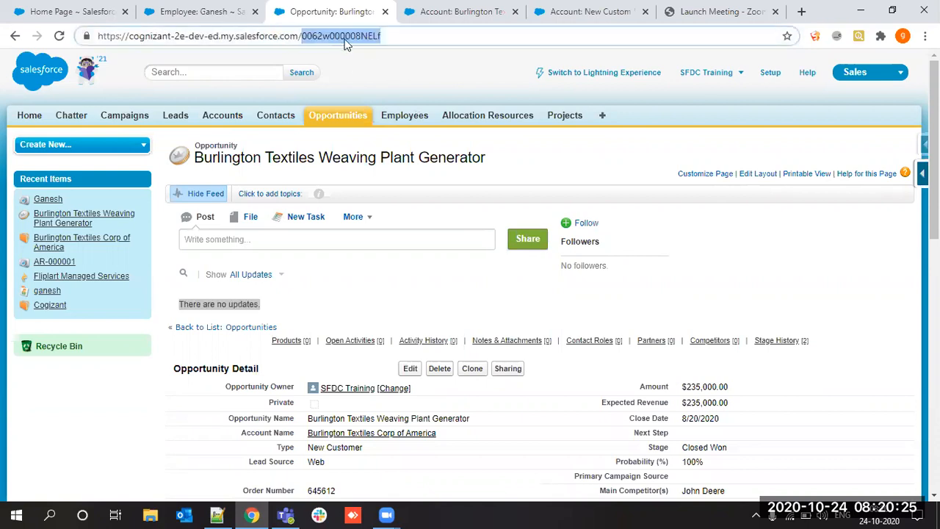
double_click(355, 37)
click(468, 203)
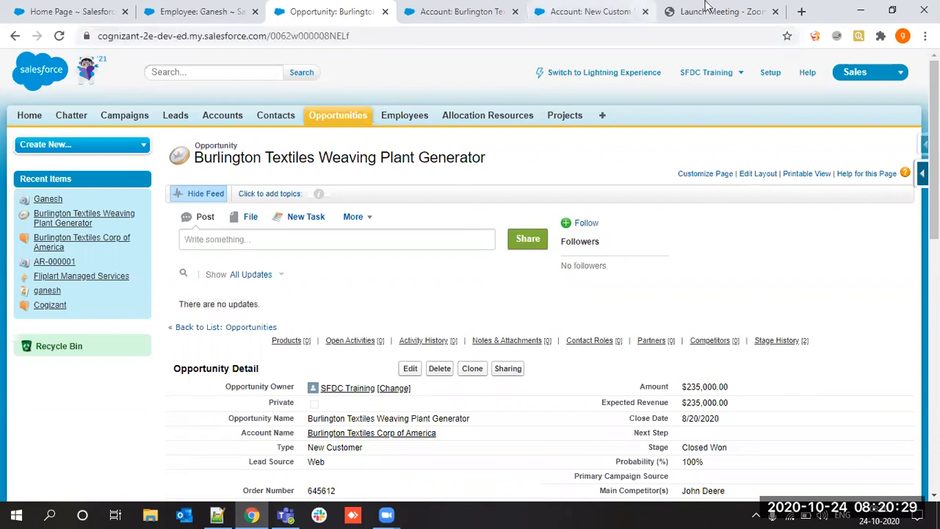
Return to the new custom field setup for Account and continue with the Formula data type
click(616, 7)
click(713, 6)
click(516, 5)
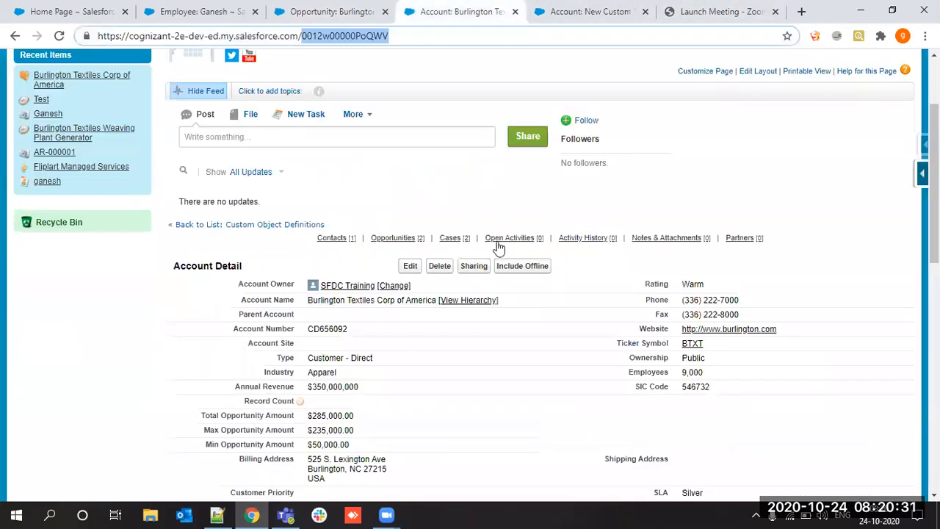
click(499, 245)
click(604, 8)
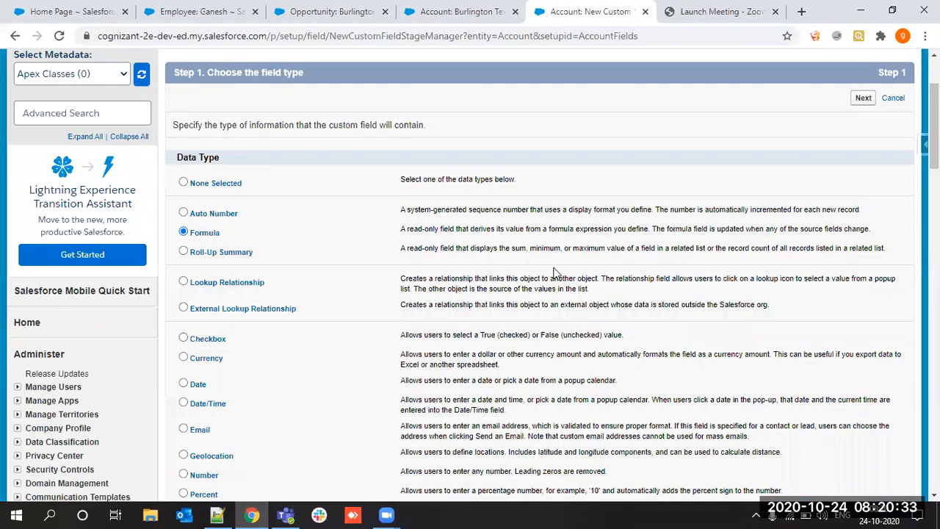
click(863, 98)
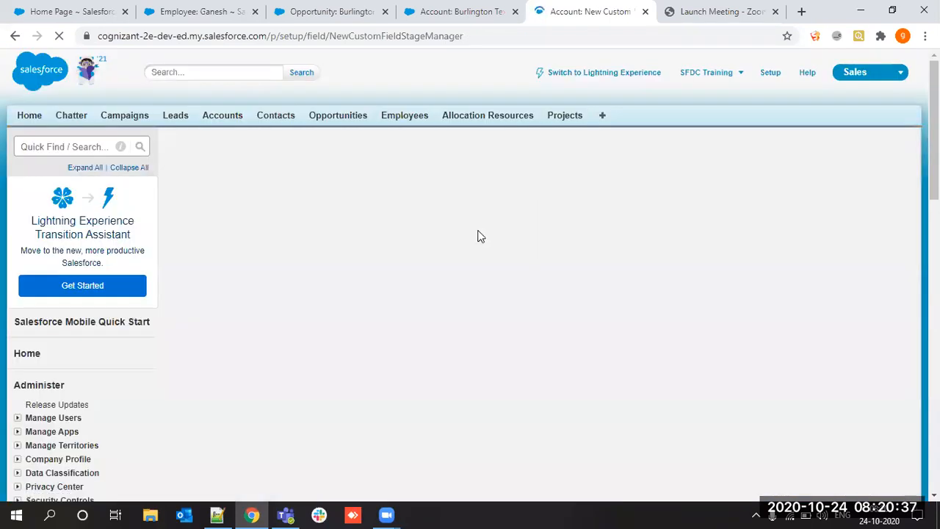
Look over the label field and the available formula return types for the new Account field
click(404, 252)
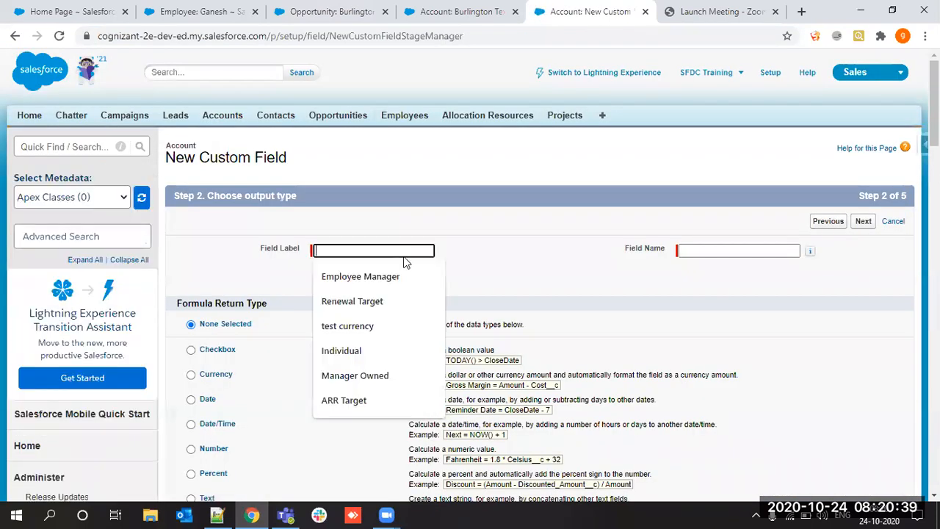
click(497, 280)
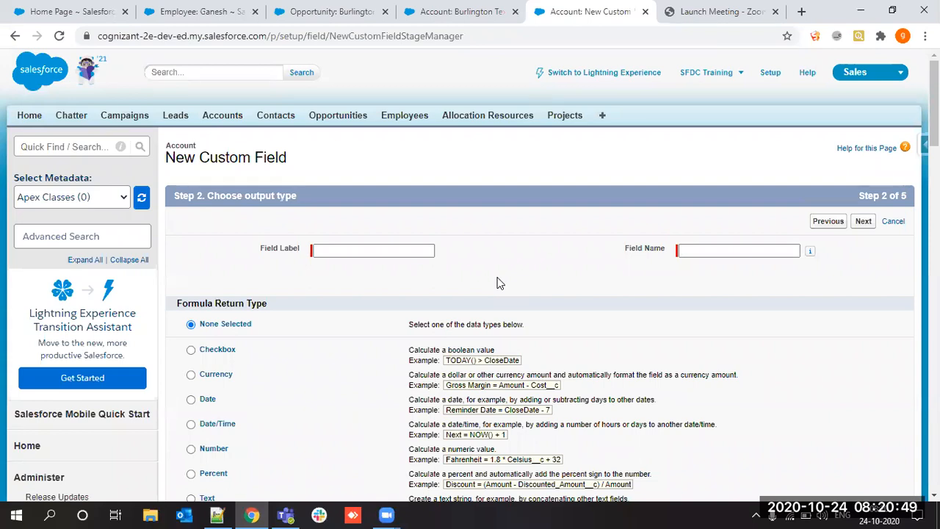
scroll(497, 283, down, 2)
scroll(496, 283, up, 1)
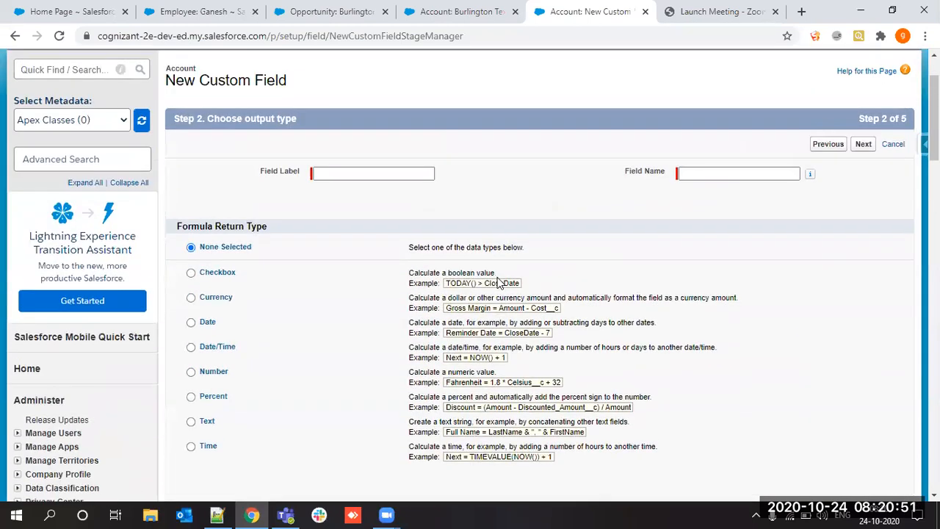
Revisit the Burlington Textiles opportunity and account records to inspect their detail fields and the opportunity's record ID
click(379, 8)
scroll(450, 334, down, 3)
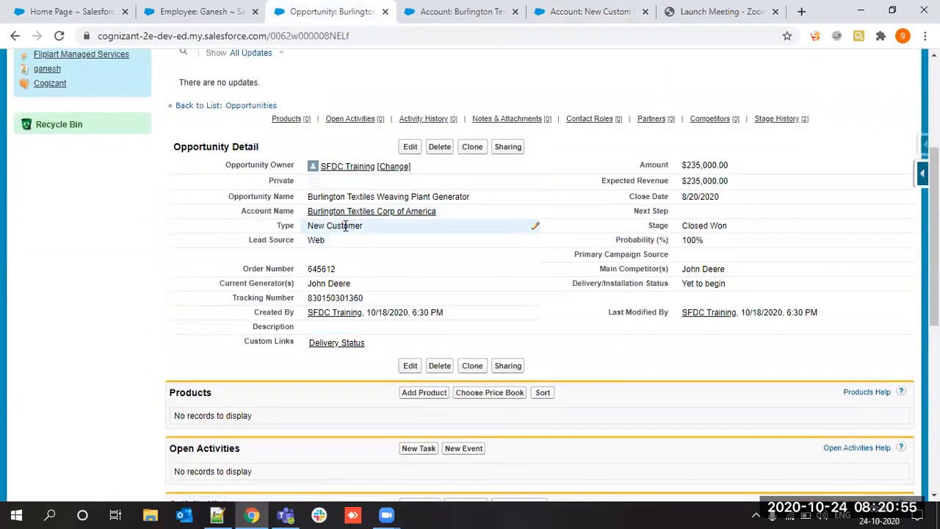
click(474, 10)
scroll(404, 138, up, 5)
scroll(404, 133, up, 5)
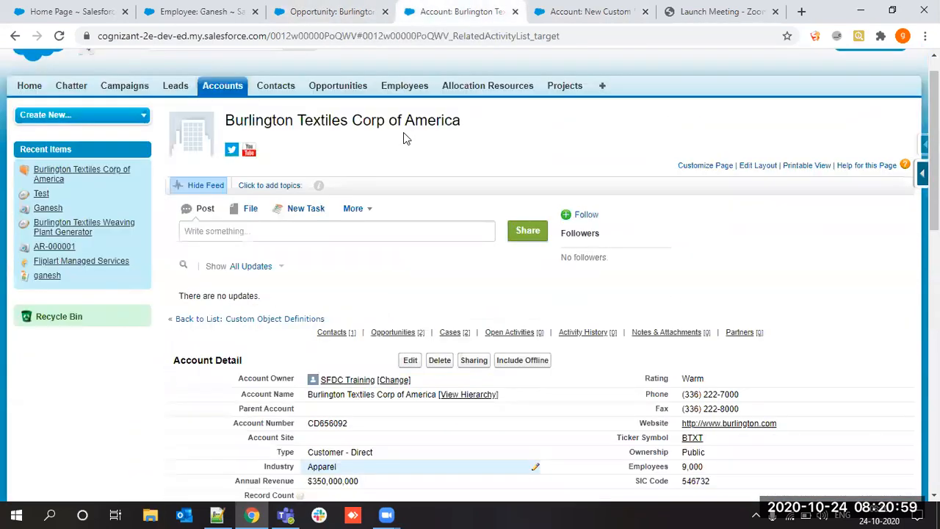
scroll(404, 132, down, 4)
scroll(386, 291, down, 1)
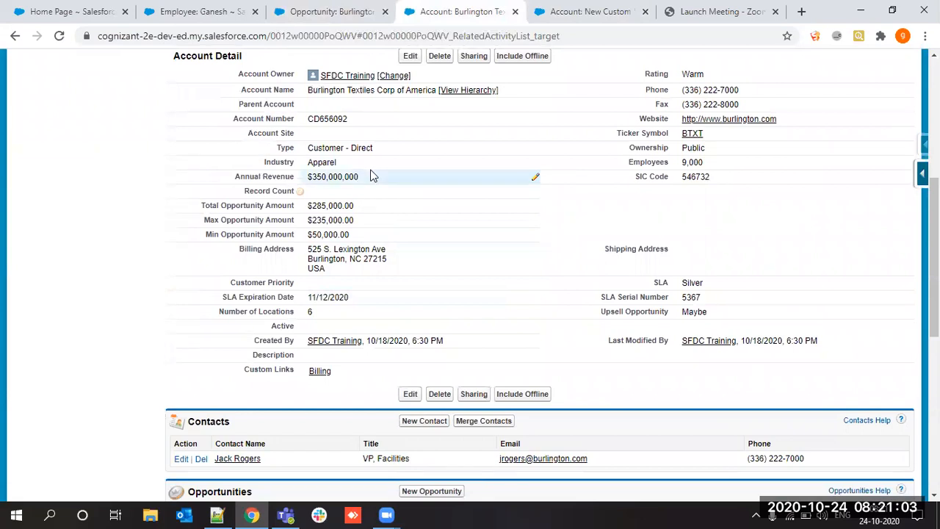
click(705, 9)
click(636, 8)
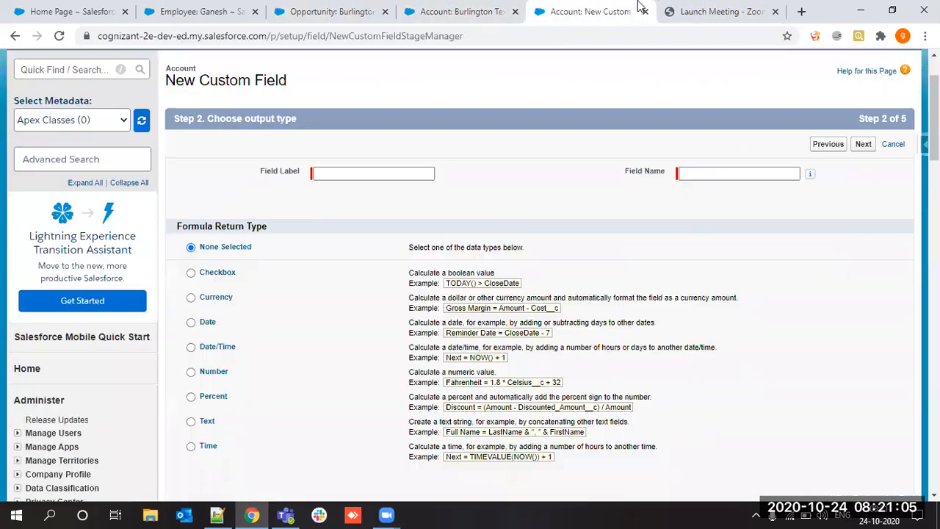
click(316, 10)
double_click(311, 39)
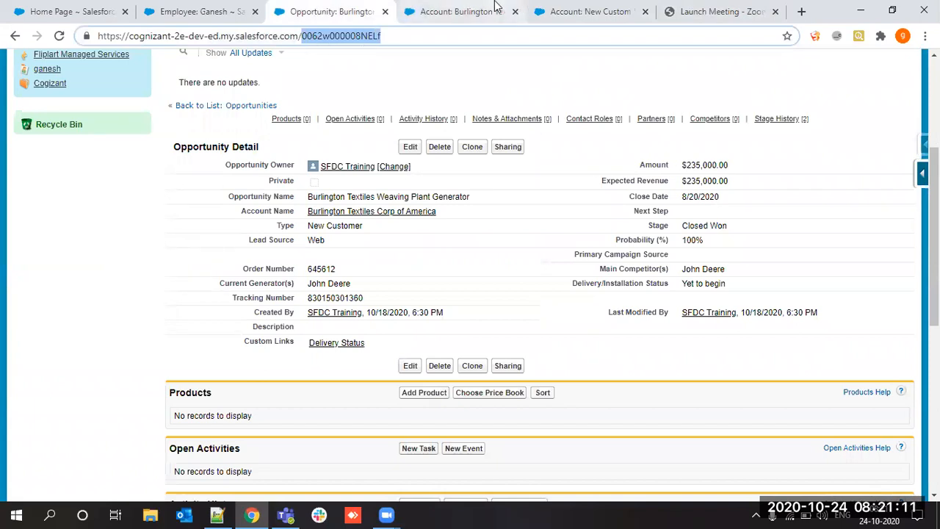
Return to the new custom field setup and label the formula field "Account 18 digit ID"
click(557, 6)
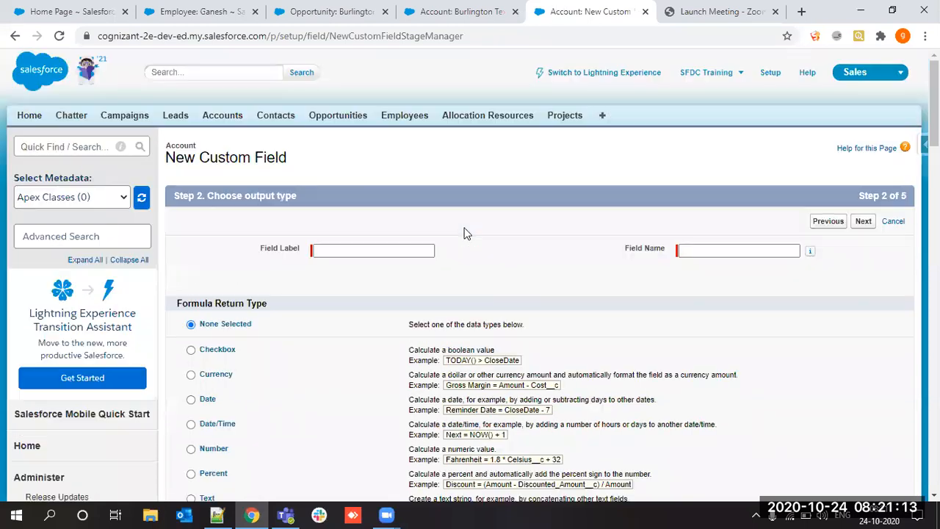
scroll(465, 231, down, 3)
scroll(465, 233, up, 2)
click(352, 152)
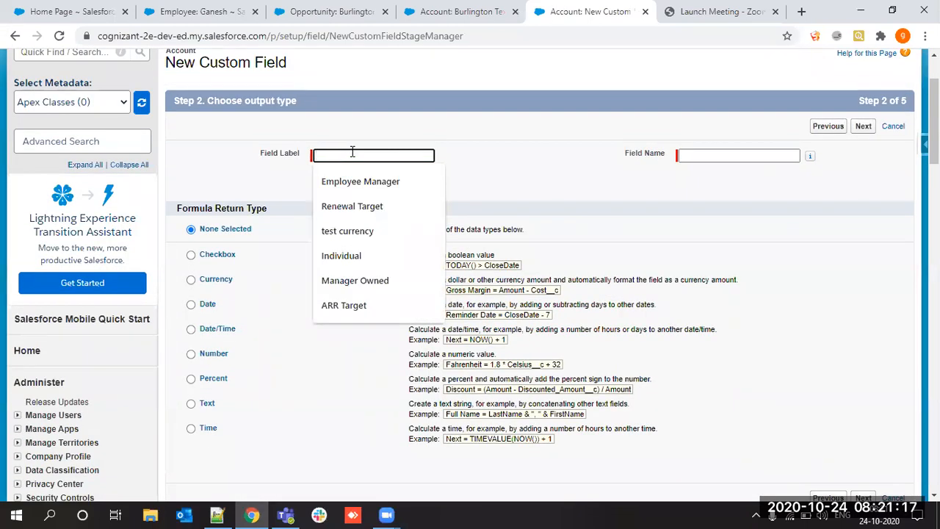
text(Account)
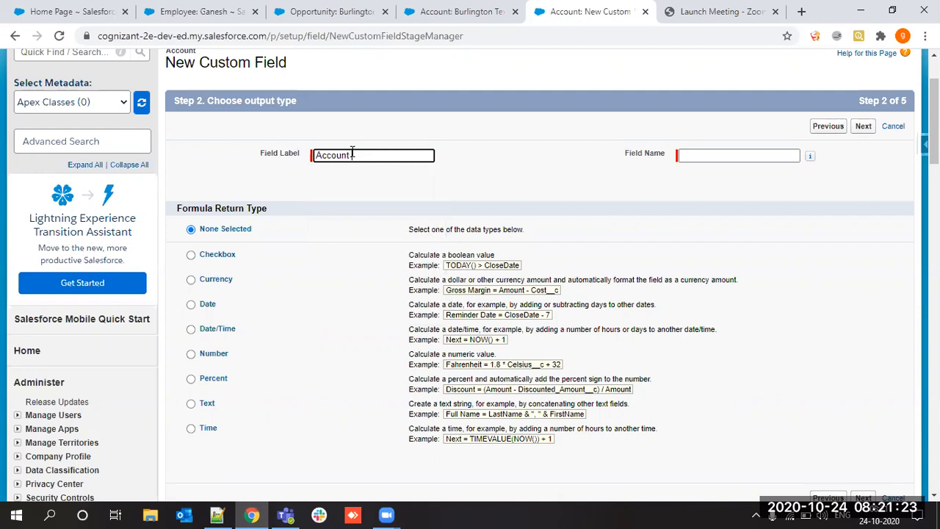
text(18)
key(BackSpace)
key(BackSpace)
text(digit ID)
key(Tab)
Set the formula return type to Text and proceed to the formula entry page
click(349, 248)
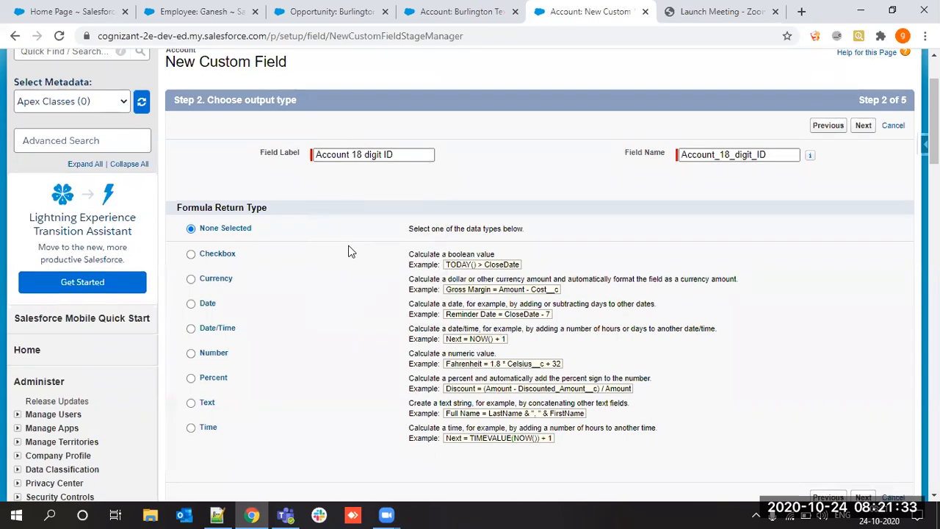
scroll(350, 251, down, 1)
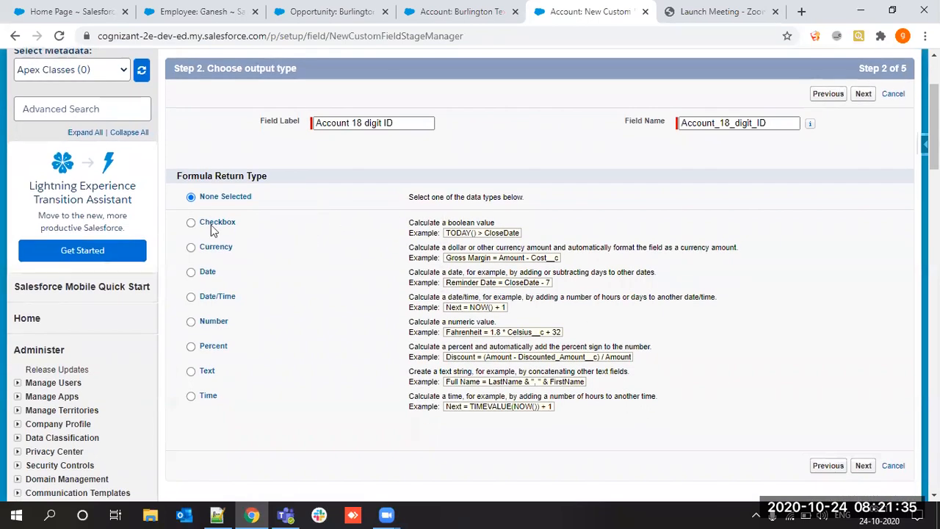
click(209, 375)
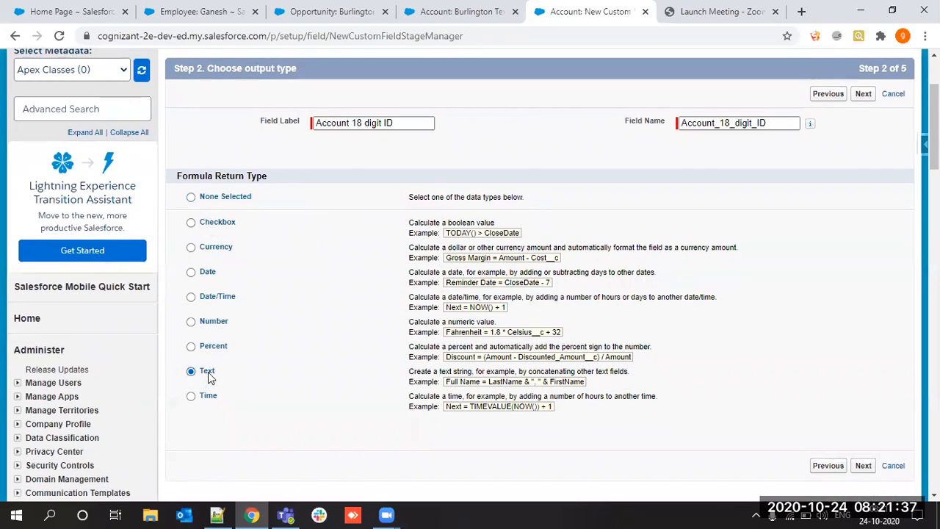
click(863, 466)
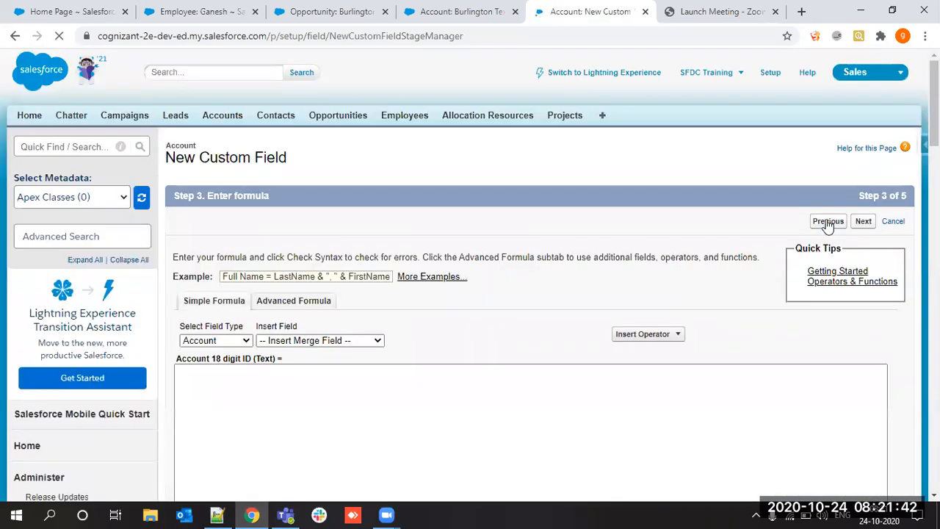
Go back to the output type page, revisit the Burlington Textiles opportunity and account records, and return to the field setup
click(828, 221)
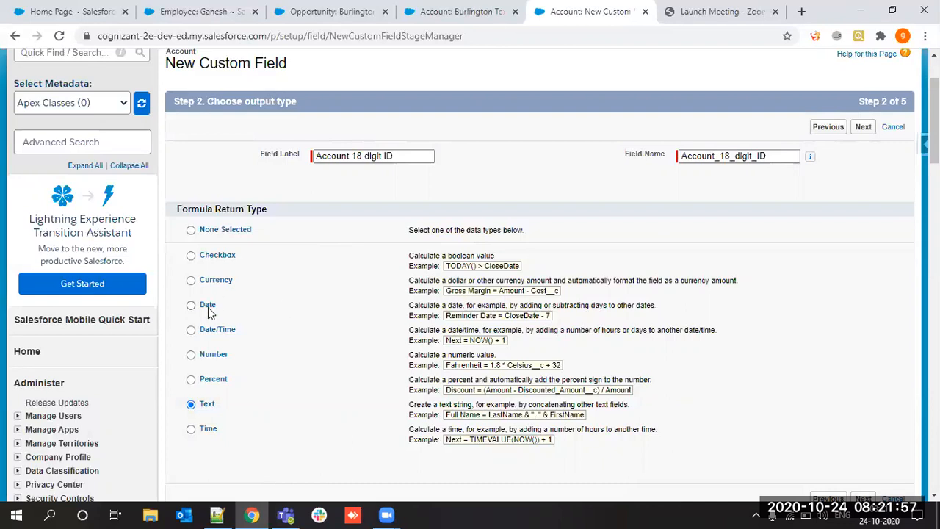
click(298, 6)
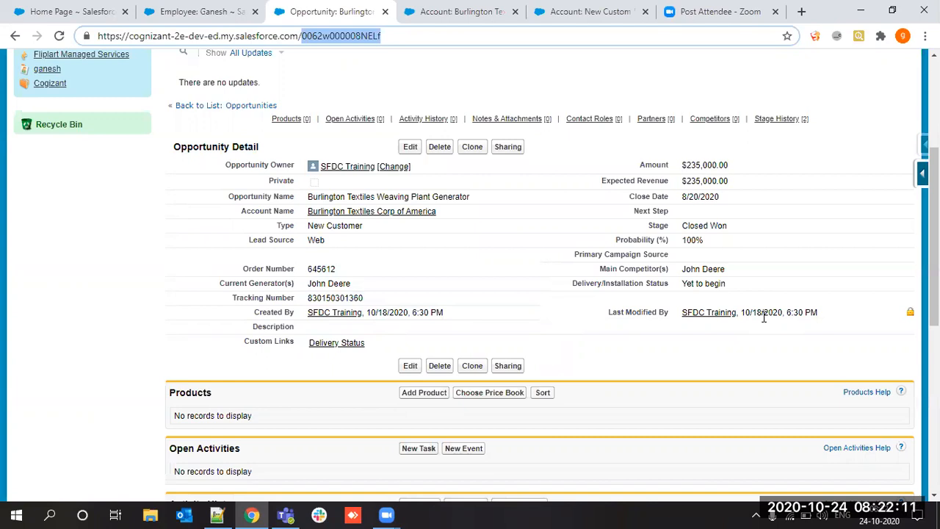
click(441, 9)
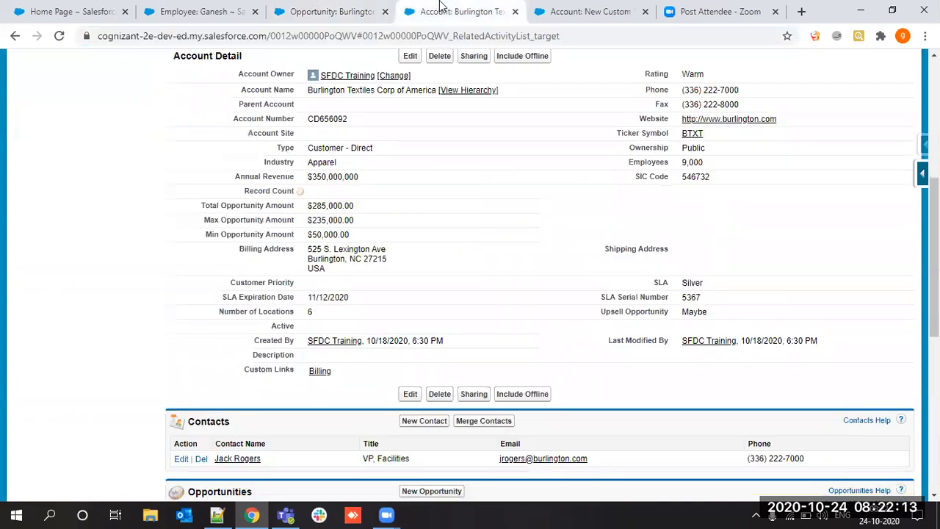
click(588, 10)
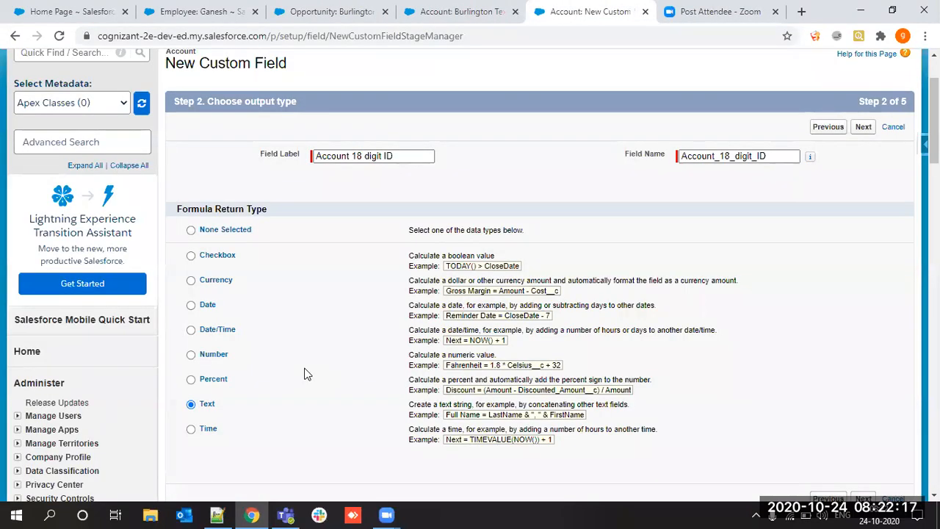
Try out the Number, Percent, Text, Time, Currency and Checkbox formula return types one after another
click(204, 356)
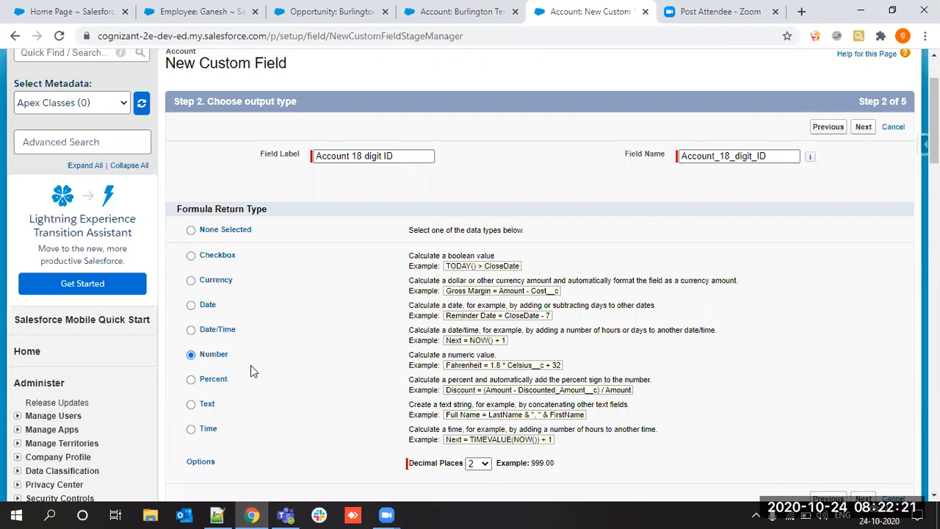
click(214, 385)
click(208, 410)
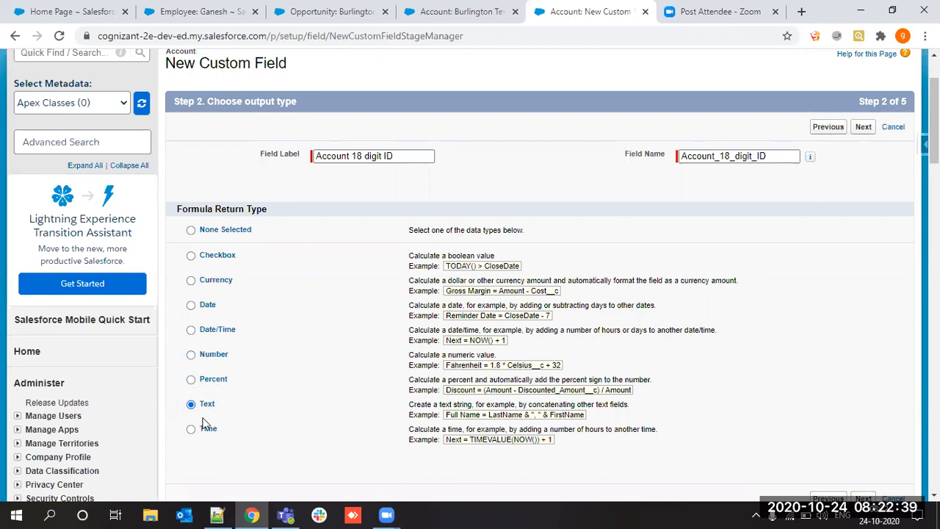
click(204, 431)
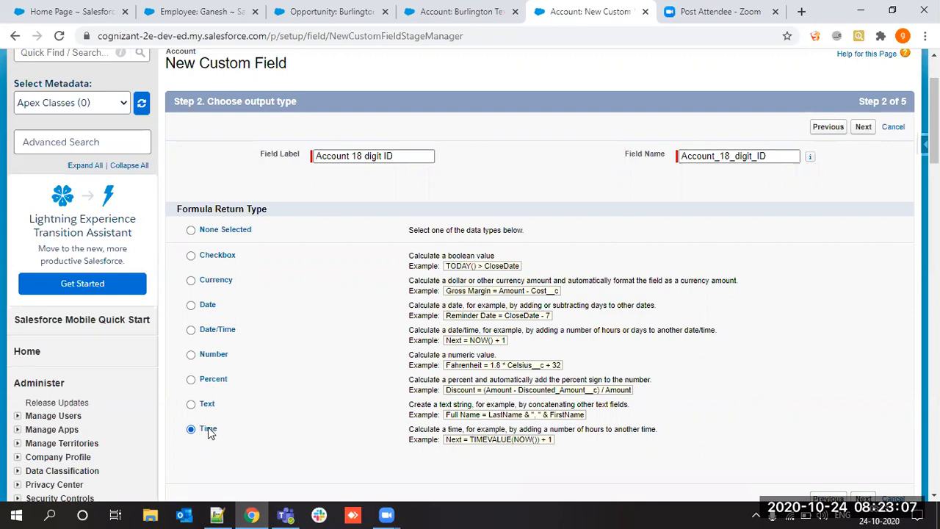
click(215, 287)
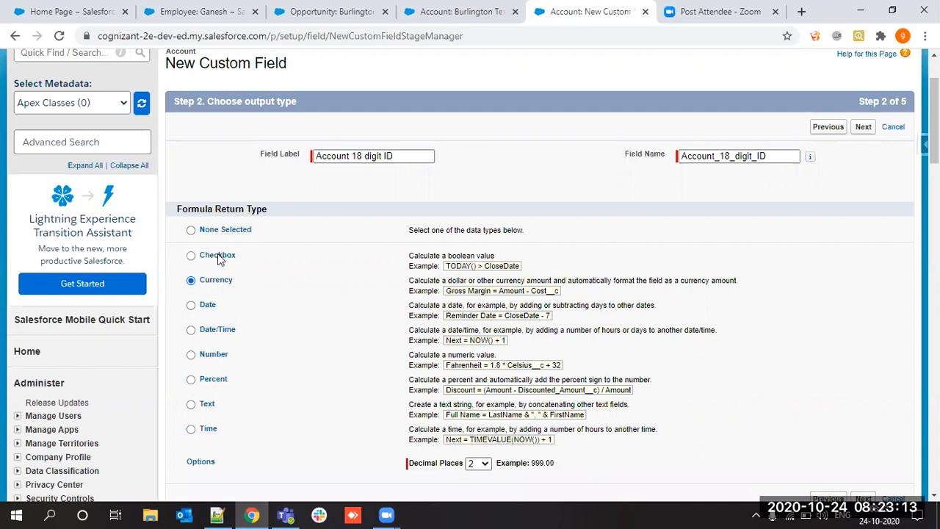
click(217, 257)
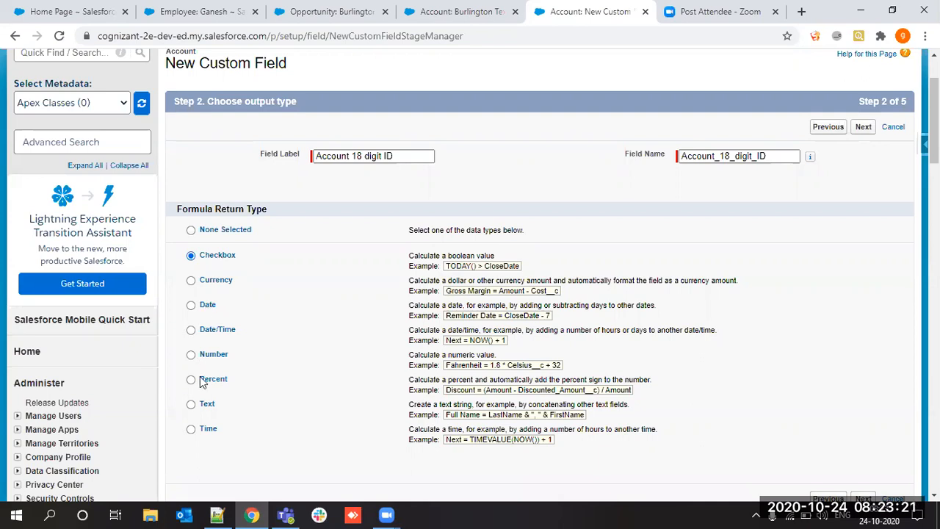
Set the formula return type back to Text and continue to the formula entry page
click(207, 408)
scroll(389, 361, down, 3)
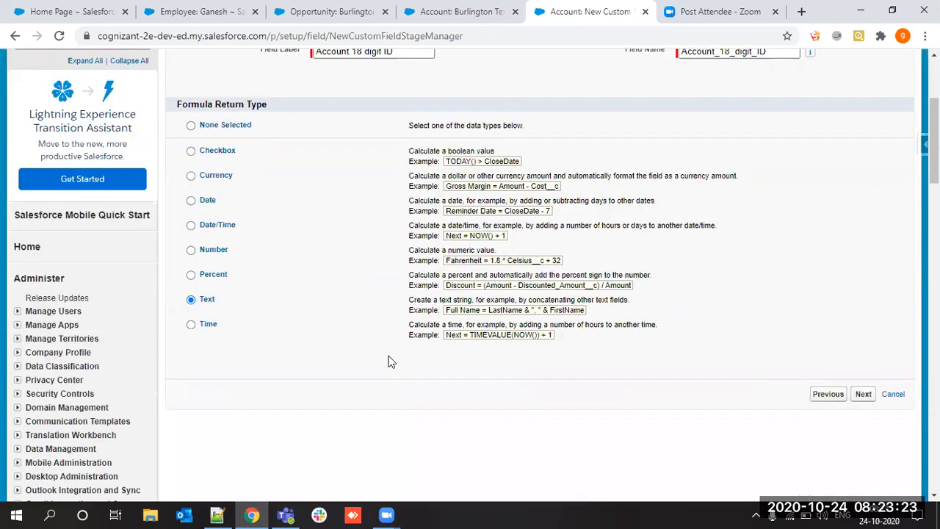
click(864, 380)
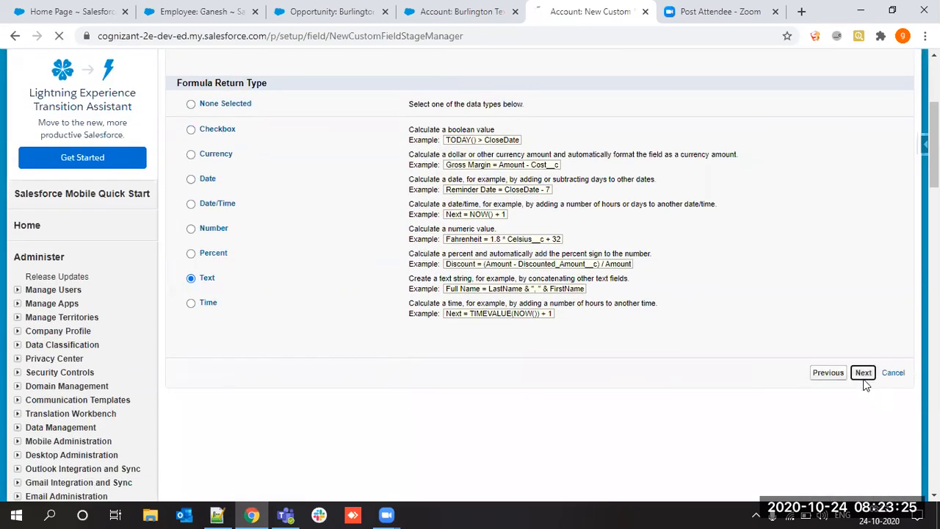
Switch the formula editor for the Account 18 digit ID field to Advanced Formula mode
scroll(426, 275, down, 2)
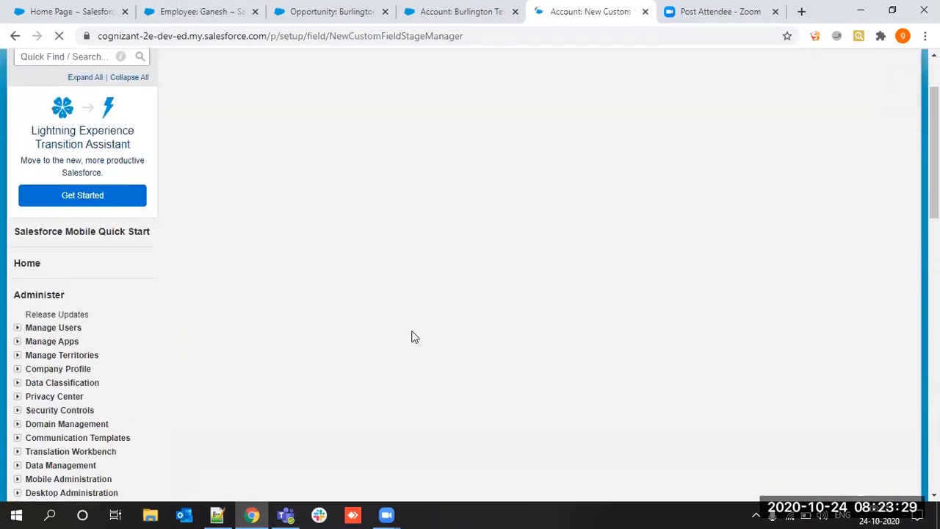
scroll(409, 310, up, 1)
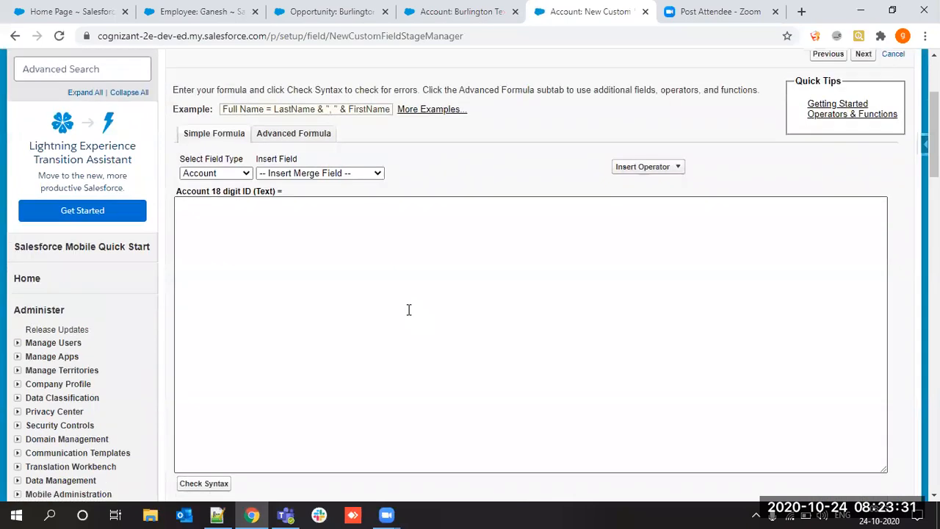
click(298, 130)
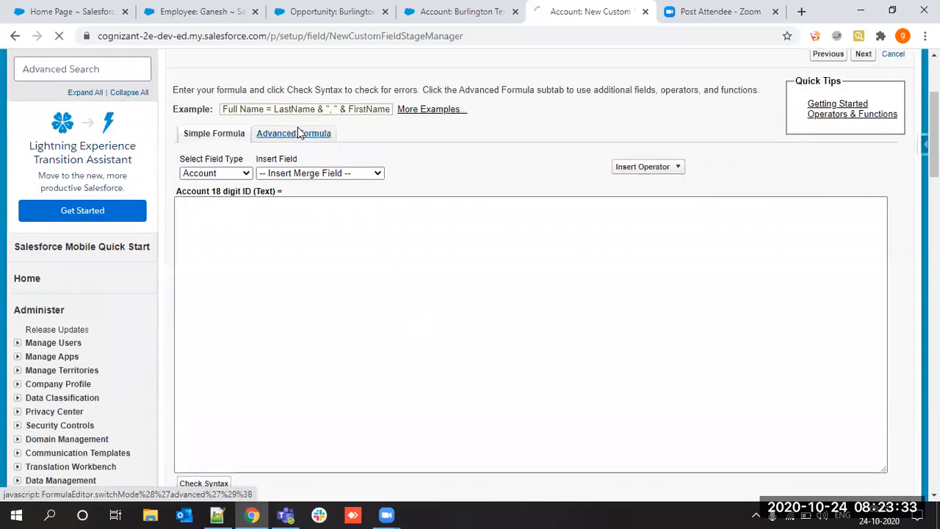
scroll(356, 266, down, 2)
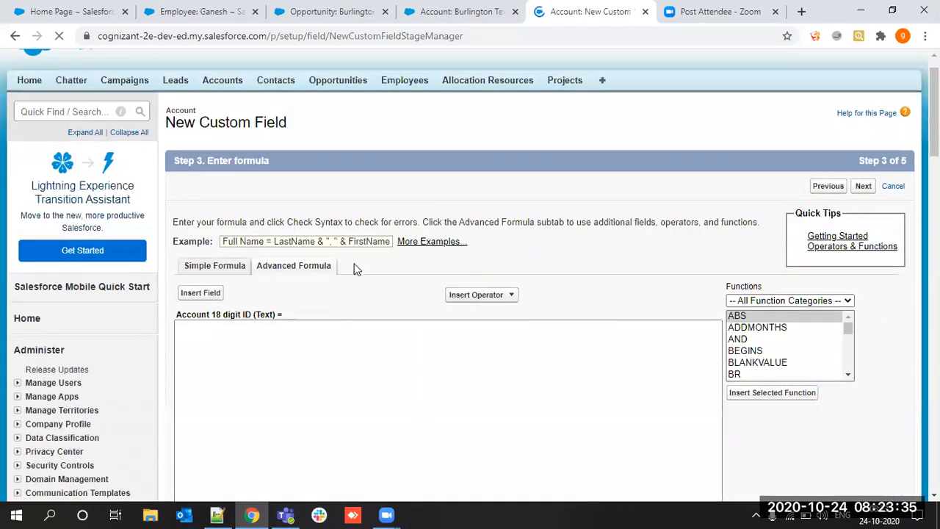
scroll(355, 265, down, 1)
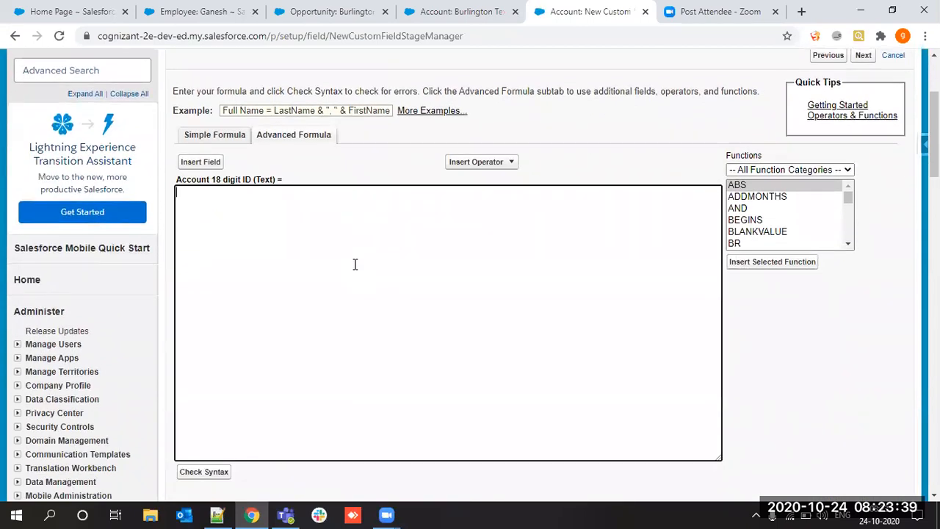
Glance at the opportunity record again and examine the Full Name example formula above the empty advanced editor
click(331, 11)
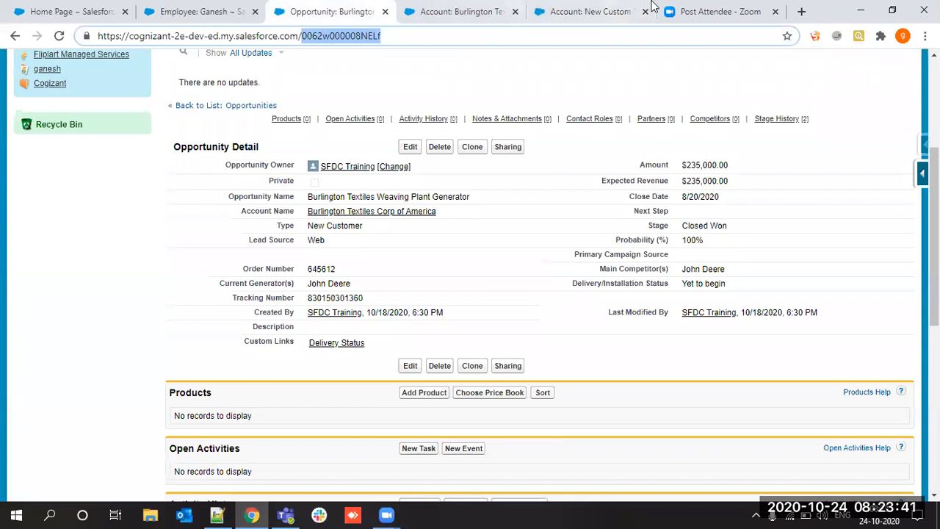
click(592, 11)
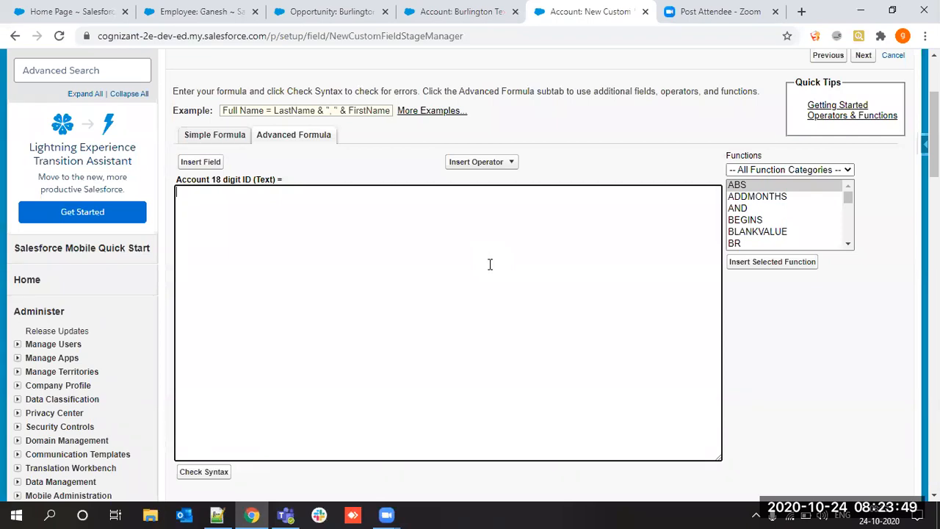
scroll(489, 261, up, 3)
scroll(489, 263, down, 2)
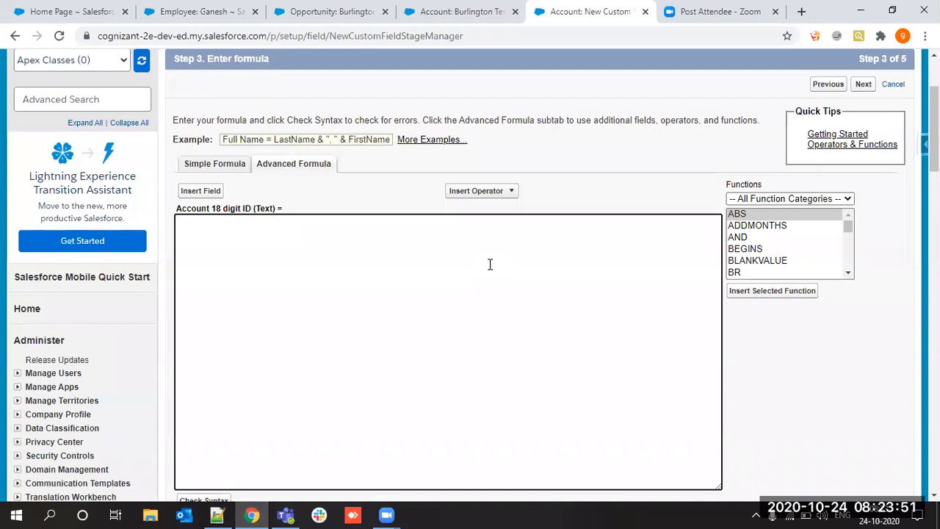
scroll(490, 264, down, 1)
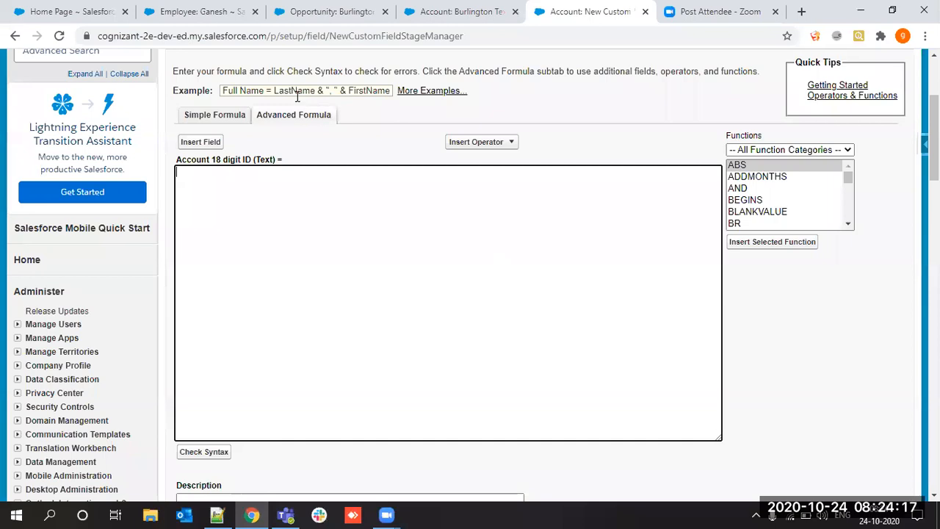
drag(275, 89, 390, 93)
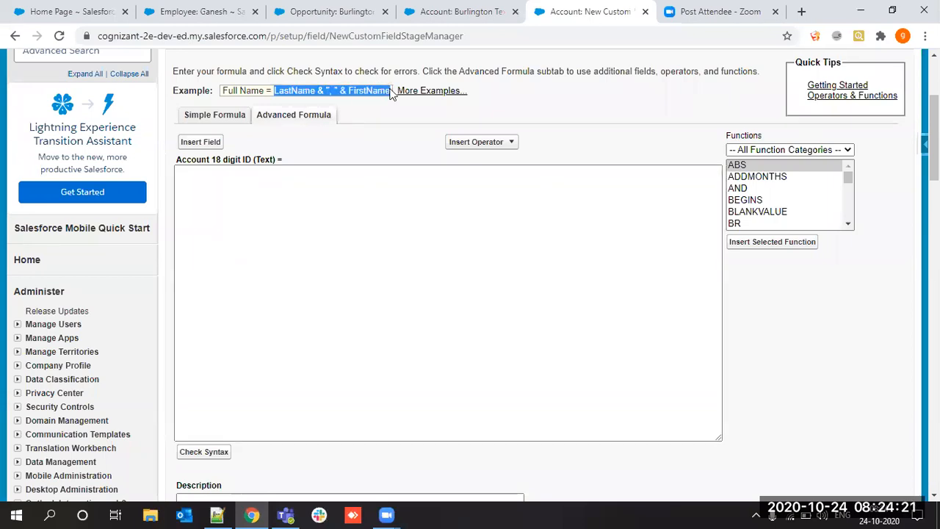
click(540, 276)
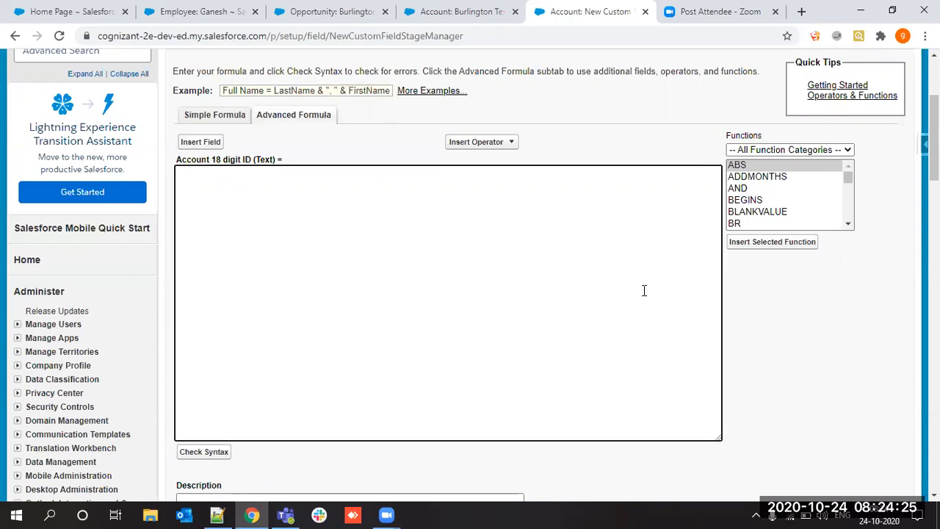
Browse the available formula functions and insert the DATE function into the formula
click(817, 203)
scroll(819, 211, down, 3)
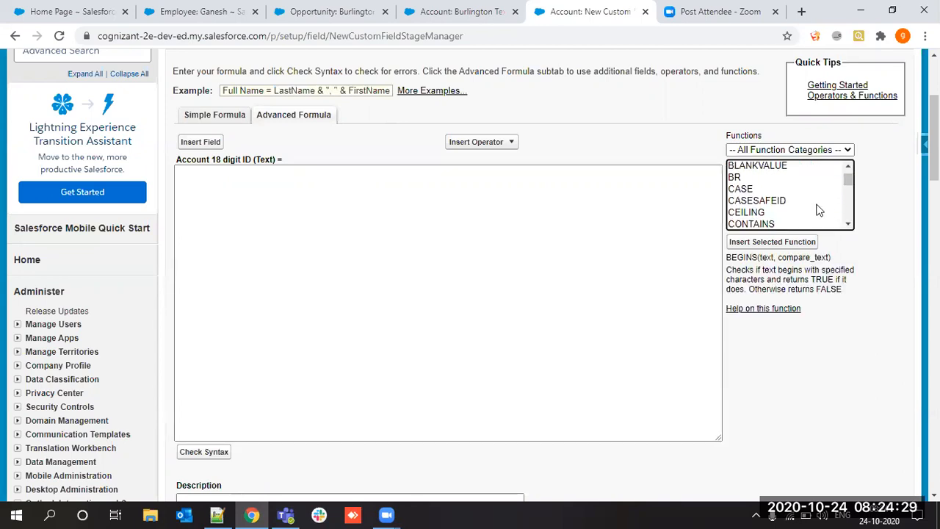
scroll(819, 211, up, 1)
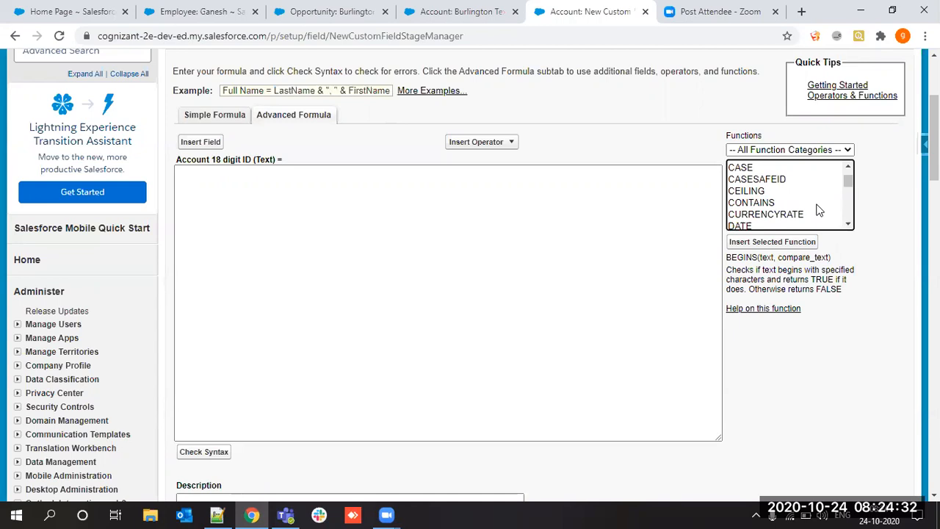
click(817, 205)
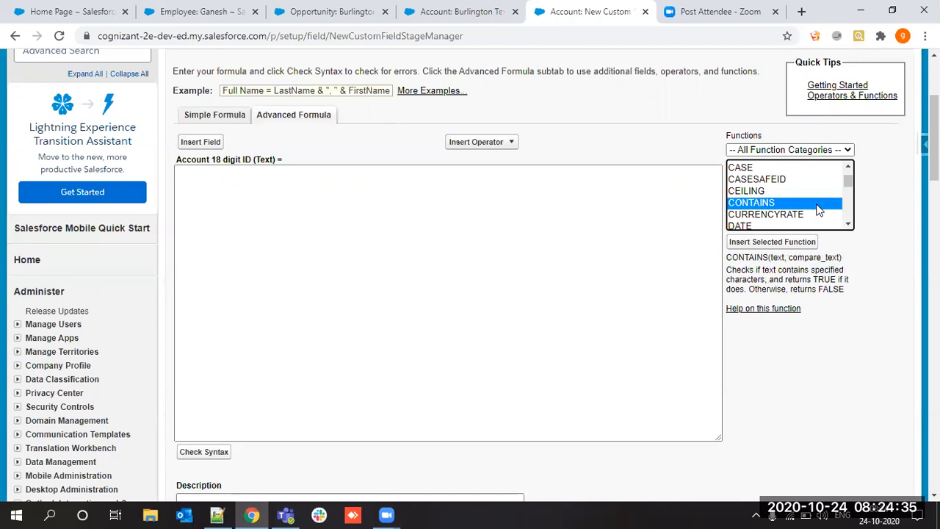
scroll(820, 211, down, 2)
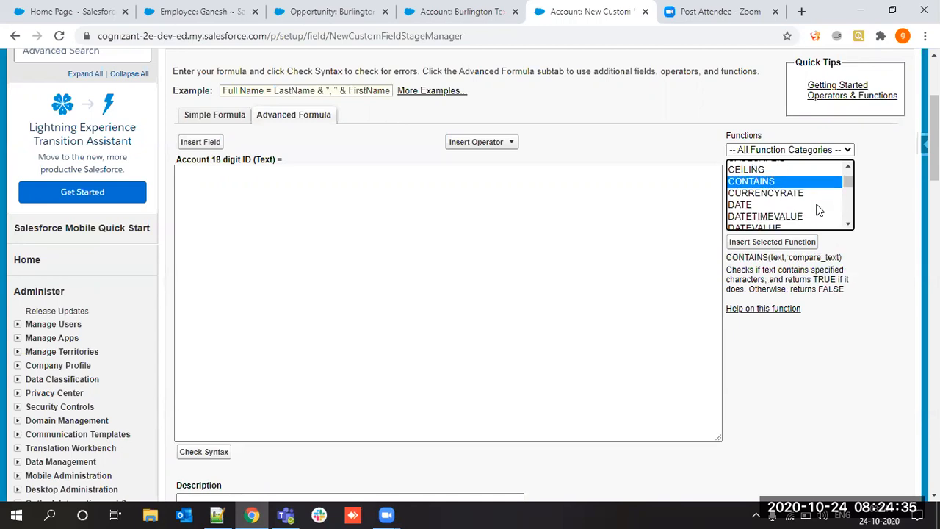
double_click(764, 198)
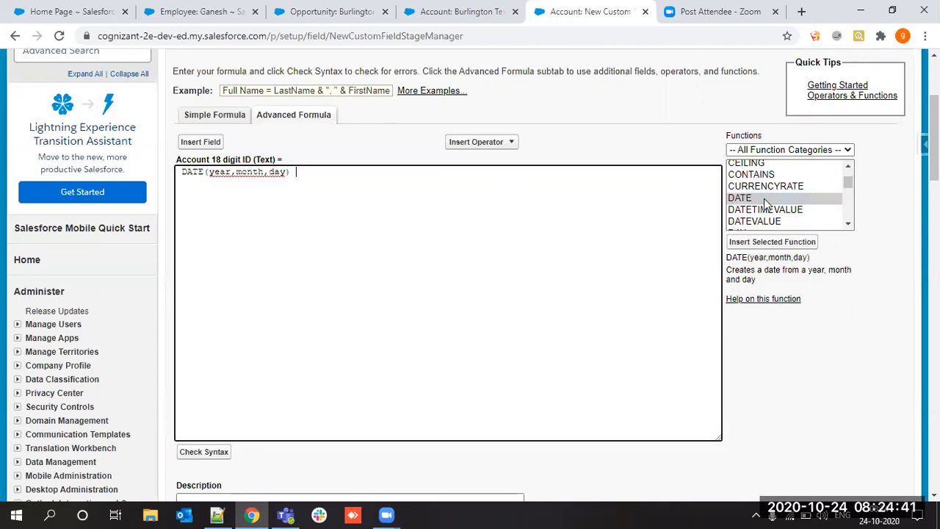
Look through further formula functions, including DISTANCE, NULLVALUE, NOT, MOD and ISNUMBER, and their descriptions
scroll(764, 199, down, 1)
click(764, 197)
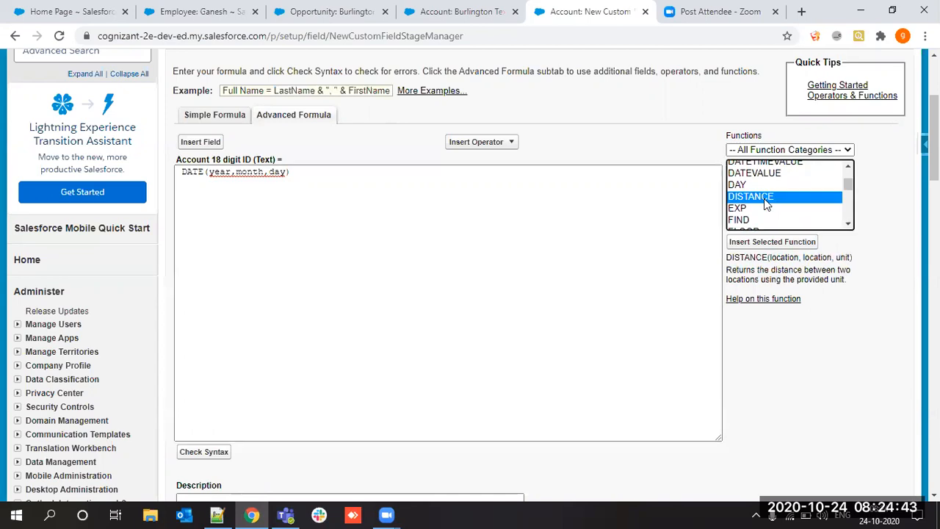
text(nownow)
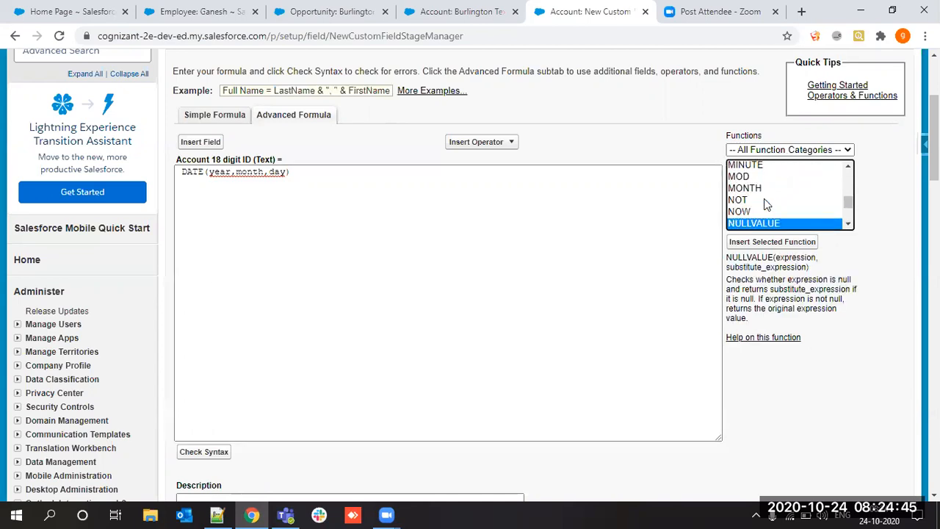
text(not)
click(764, 200)
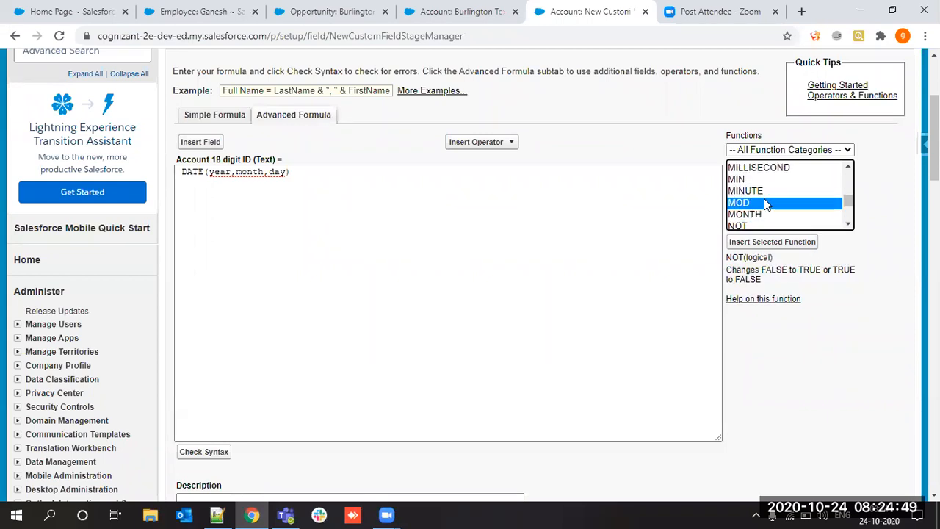
click(778, 179)
scroll(779, 181, up, 3)
click(779, 181)
scroll(779, 181, up, 2)
click(778, 182)
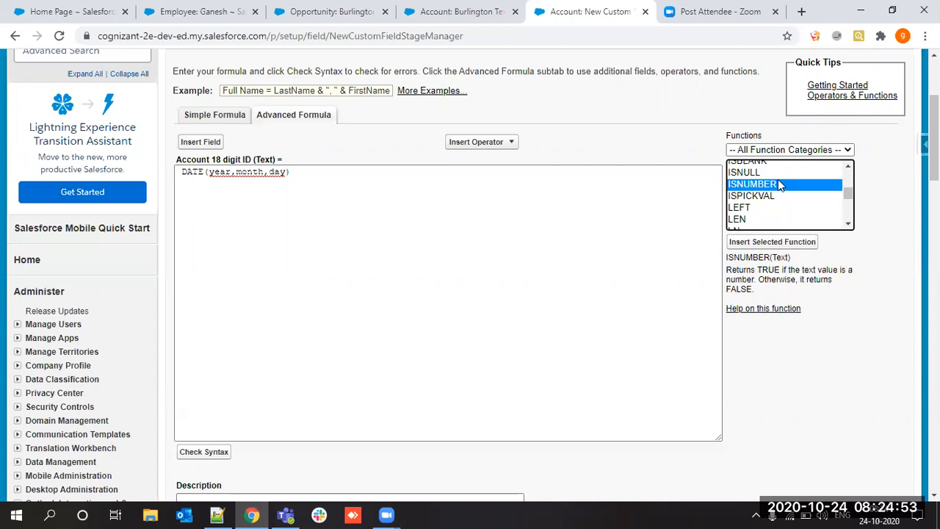
scroll(778, 182, up, 1)
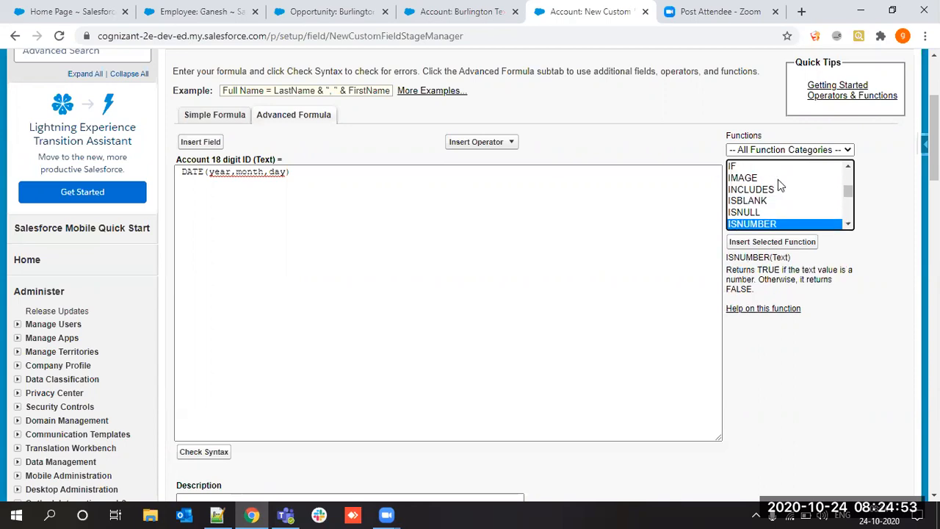
Find the IF function among the formula functions and view its syntax and description
click(775, 223)
scroll(788, 186, up, 1)
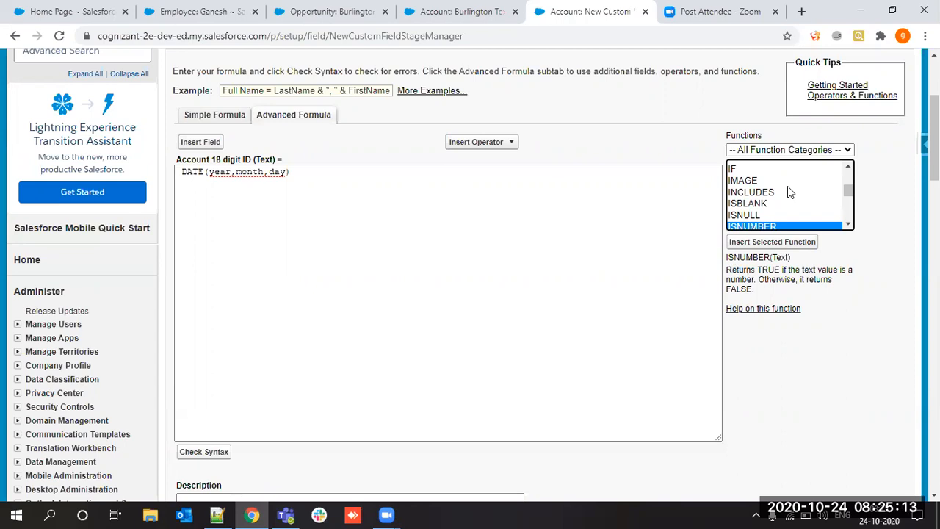
scroll(788, 187, up, 2)
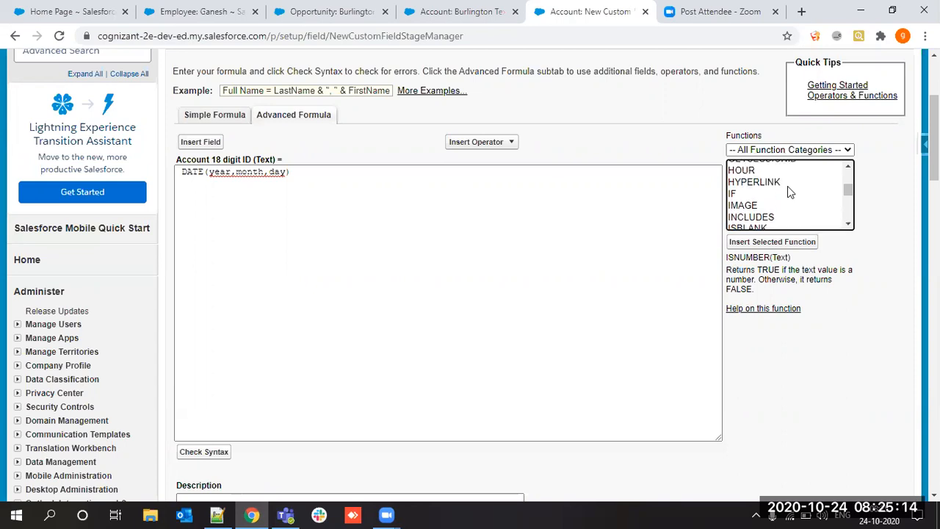
click(737, 195)
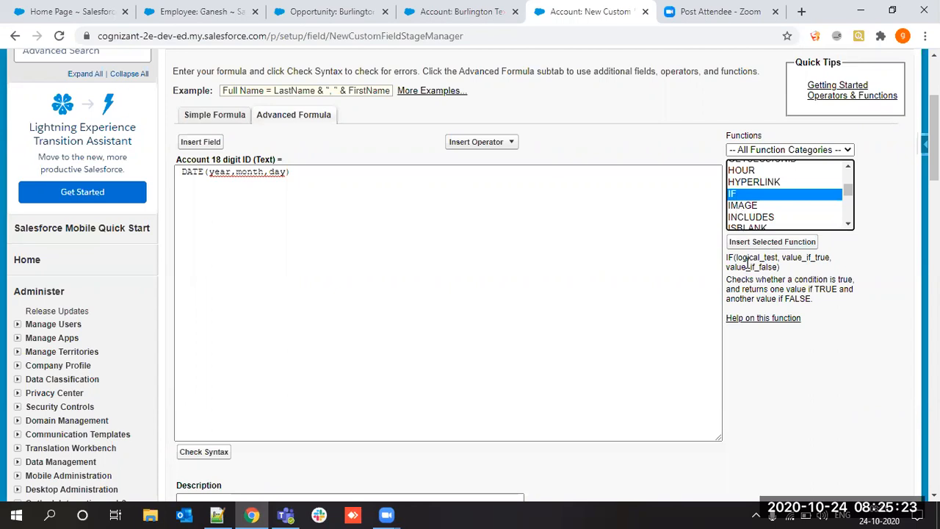
Look at the Close Date field on the Burlington Textiles opportunity record and return to the formula editor
click(317, 11)
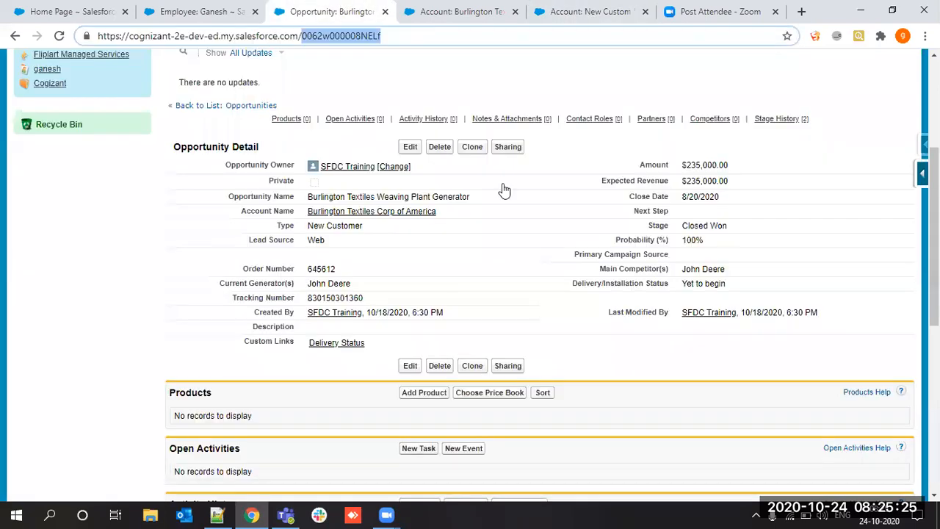
double_click(638, 195)
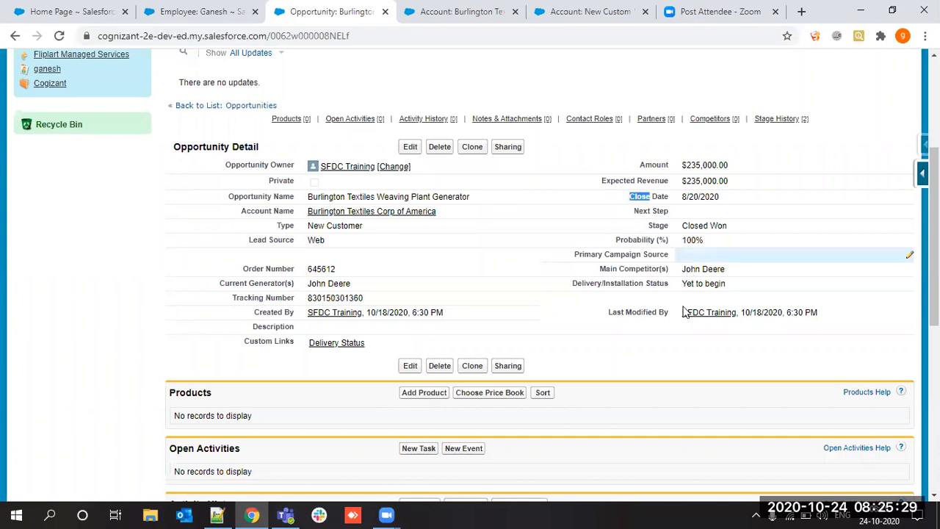
click(573, 6)
Insert the TODAY function into the formula, add a greater-than operator after it, and view the available operators
key(y)
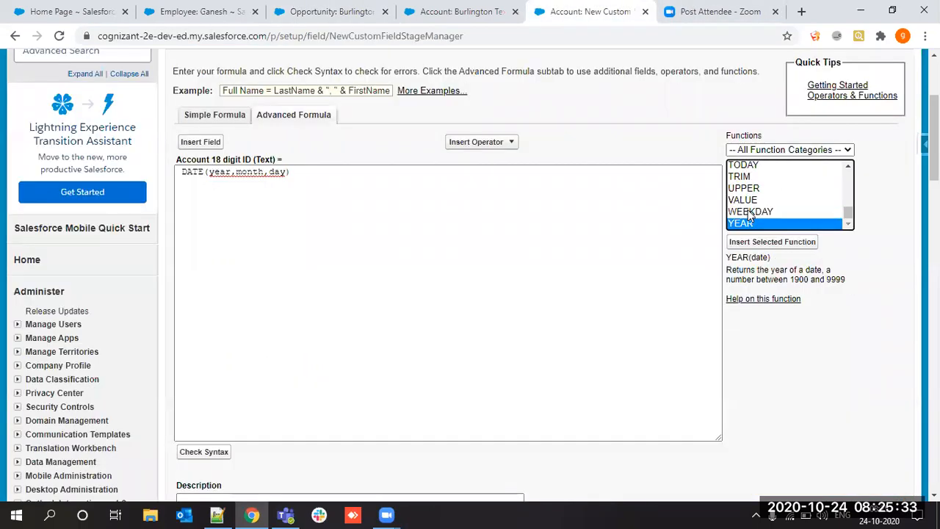
click(743, 170)
click(764, 243)
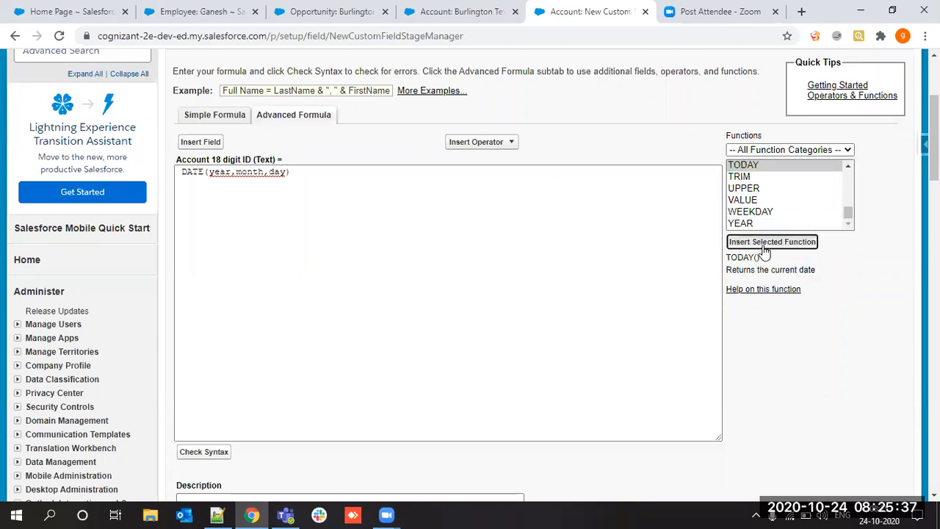
text(>)
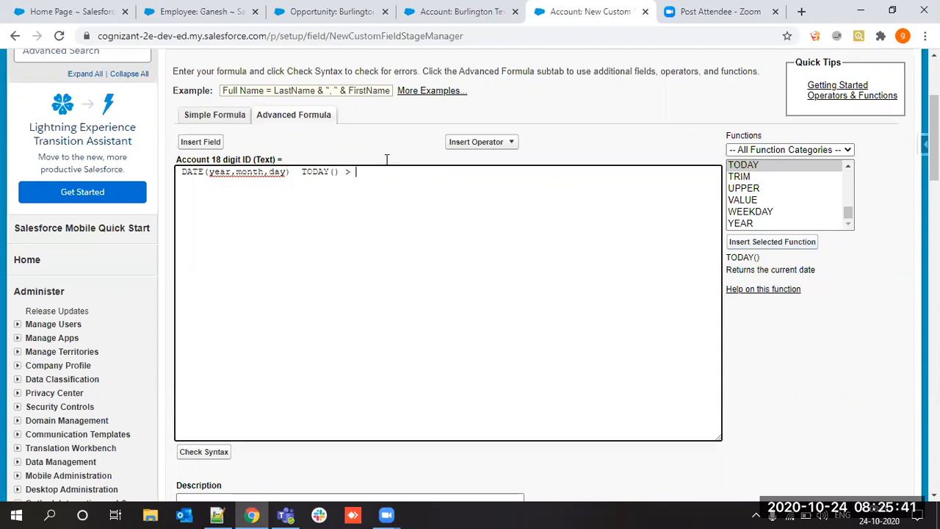
click(487, 145)
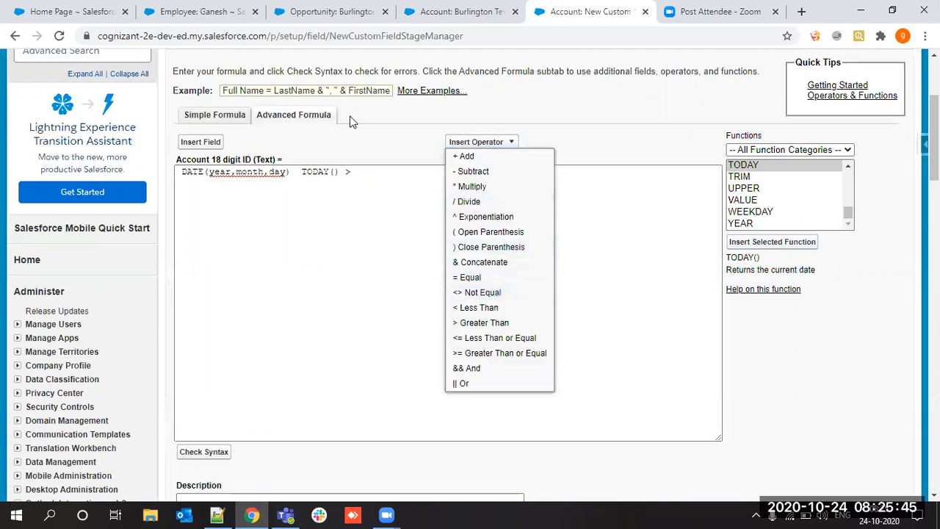
Insert the Account's Last Modified Date field after the greater-than operator in the formula
click(201, 142)
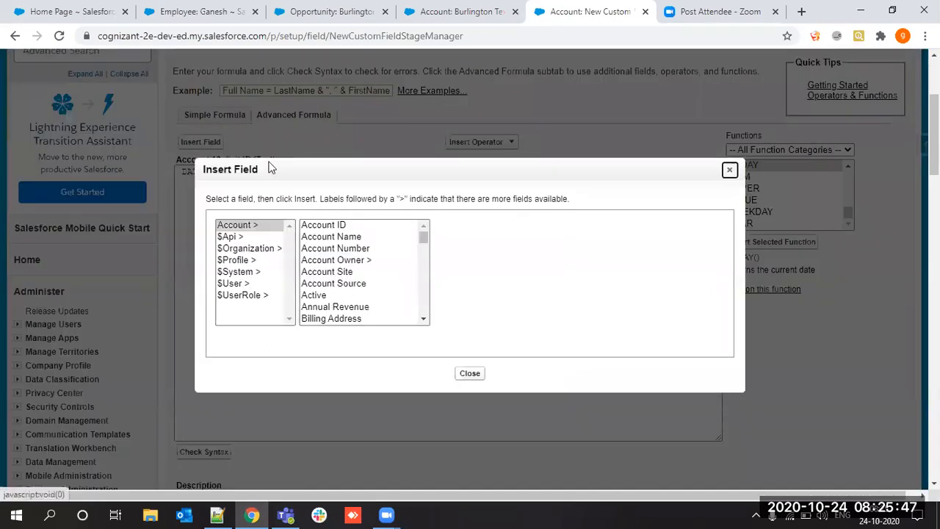
click(351, 284)
key(l)
key(l)
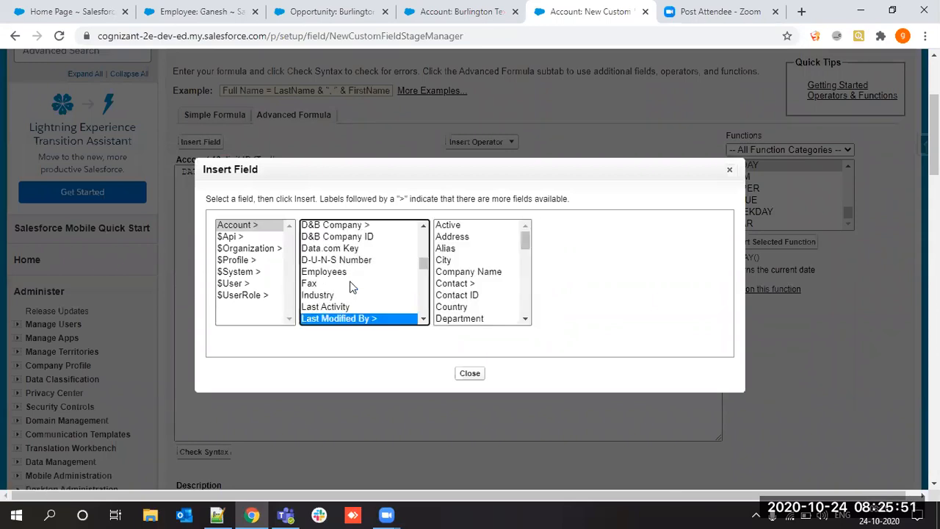
key(l)
key(l)
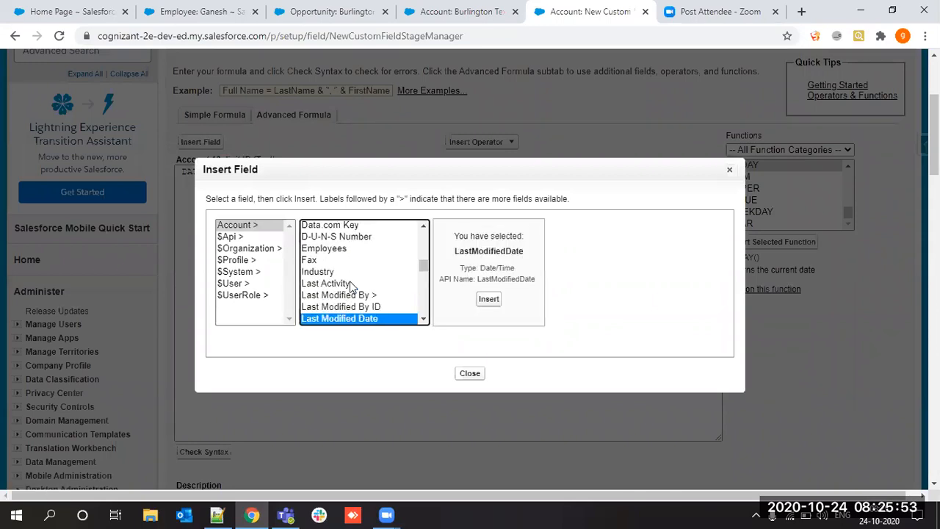
click(489, 299)
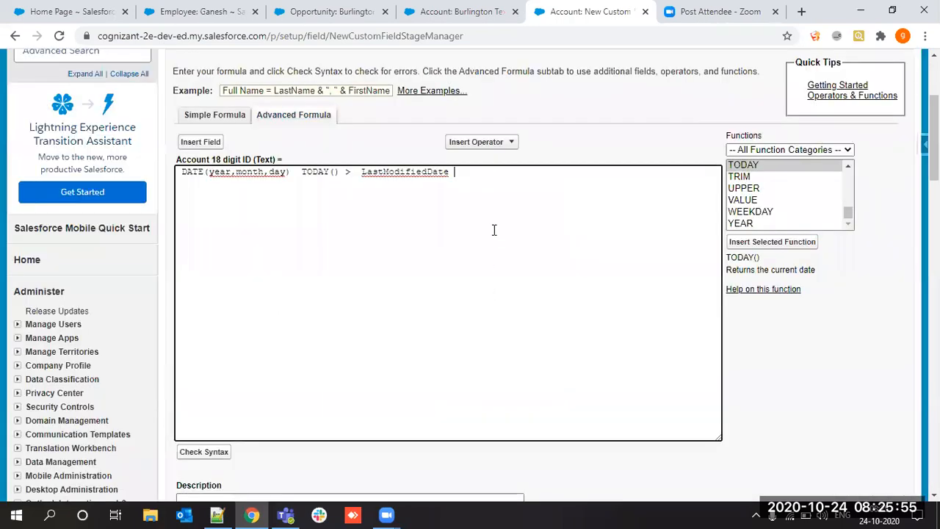
Remove DATE(year,month,day) from the start of the formula and review the remaining TODAY() > LastModifiedDate comparison
drag(302, 170, 87, 145)
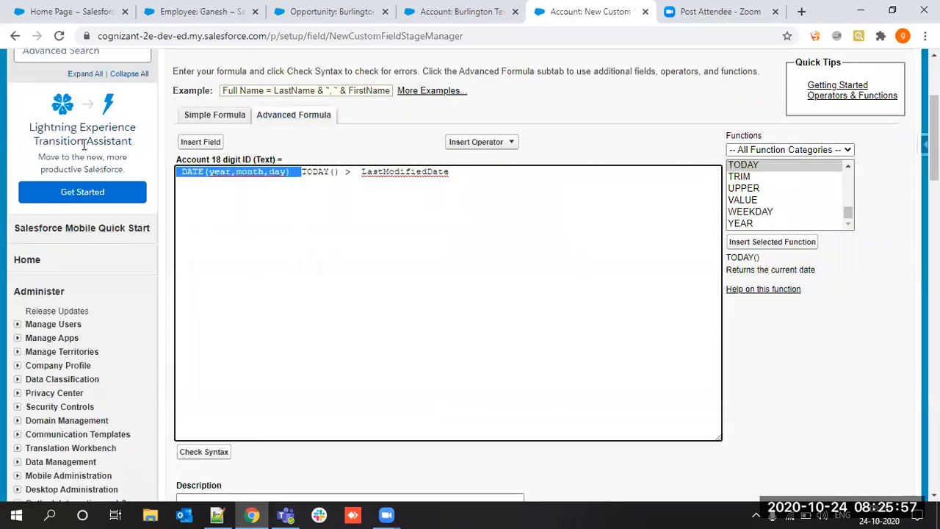
key(BackSpace)
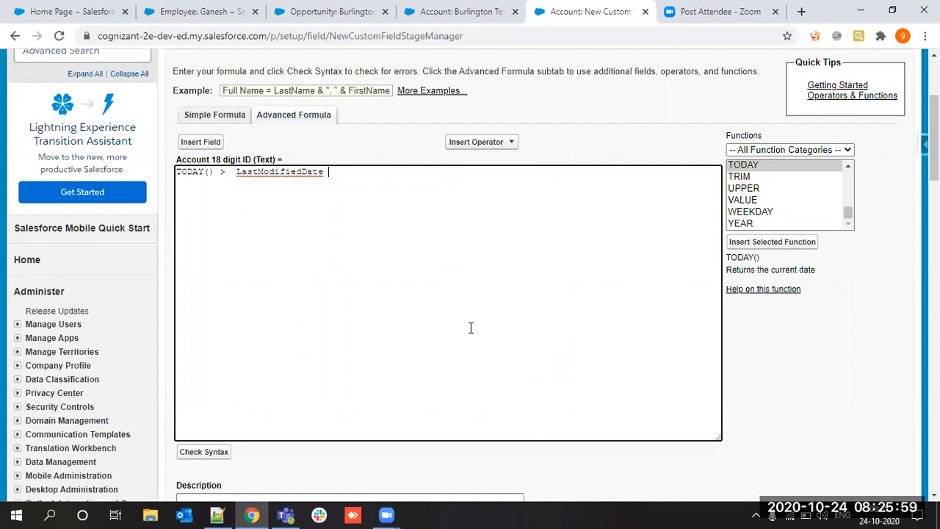
scroll(413, 303, up, 1)
scroll(413, 303, up, 1)
drag(335, 219, 176, 220)
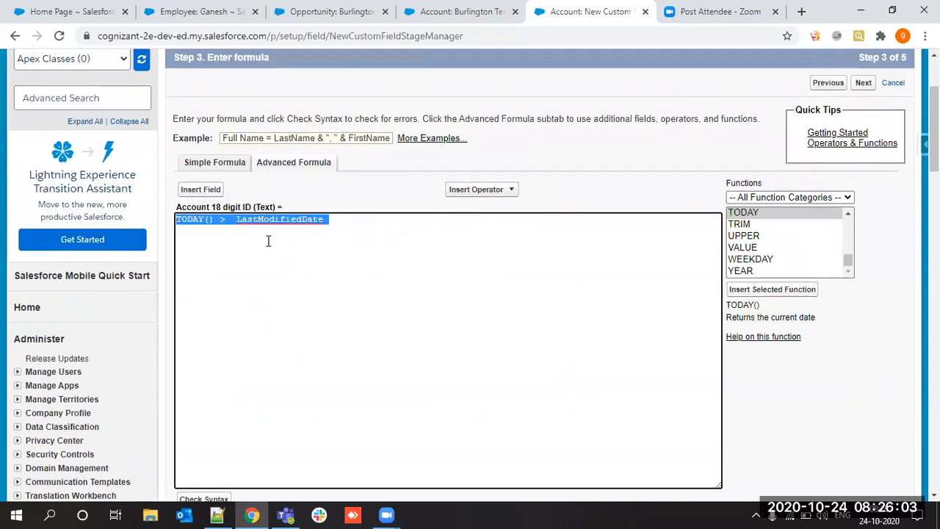
click(268, 241)
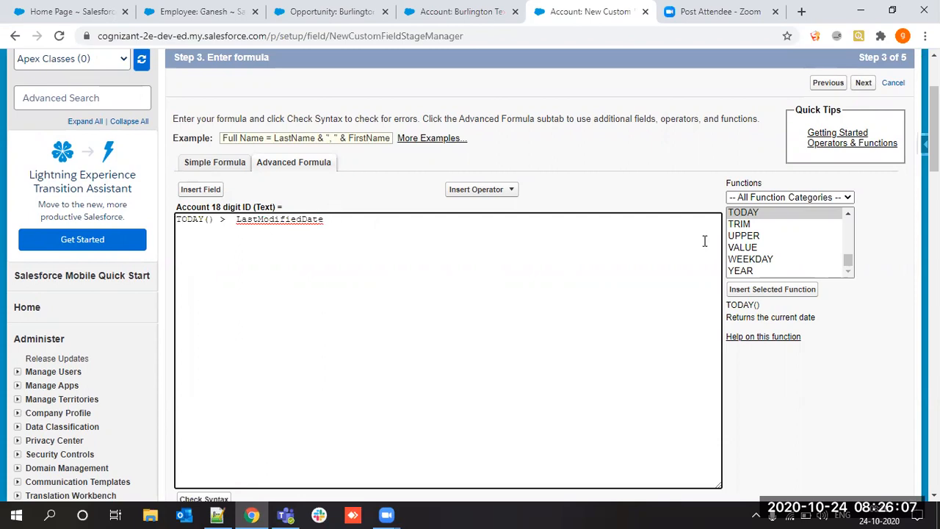
Insert the IF function before the TODAY() comparison and remove the stray characters in front of it
text(ii)
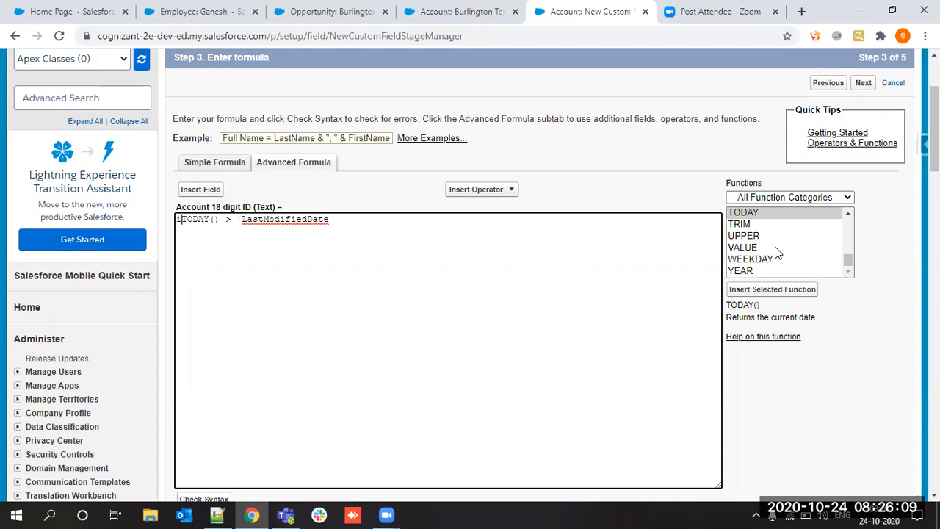
click(776, 248)
key(i)
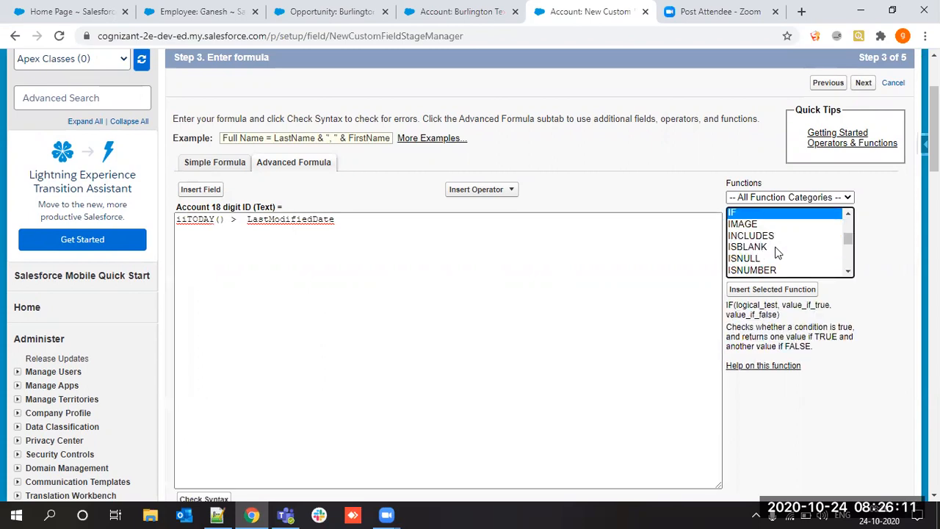
click(780, 289)
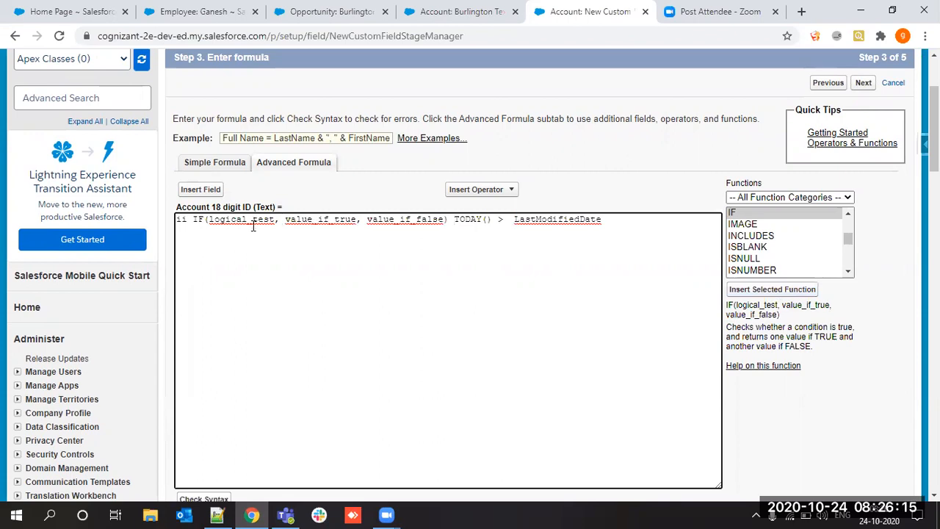
click(191, 220)
key(BackSpace)
key(BackSpace)
key(BackSpace)
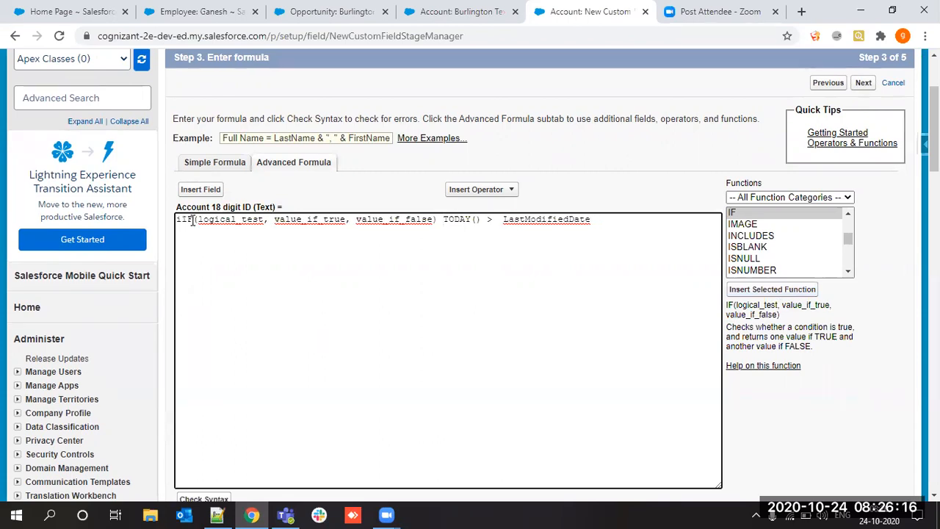
Move the TODAY() > LastModifiedDate comparison into the IF function in place of its logical_test argument, reviewing the function's arguments
drag(435, 219, 601, 213)
key(ctrl+c)
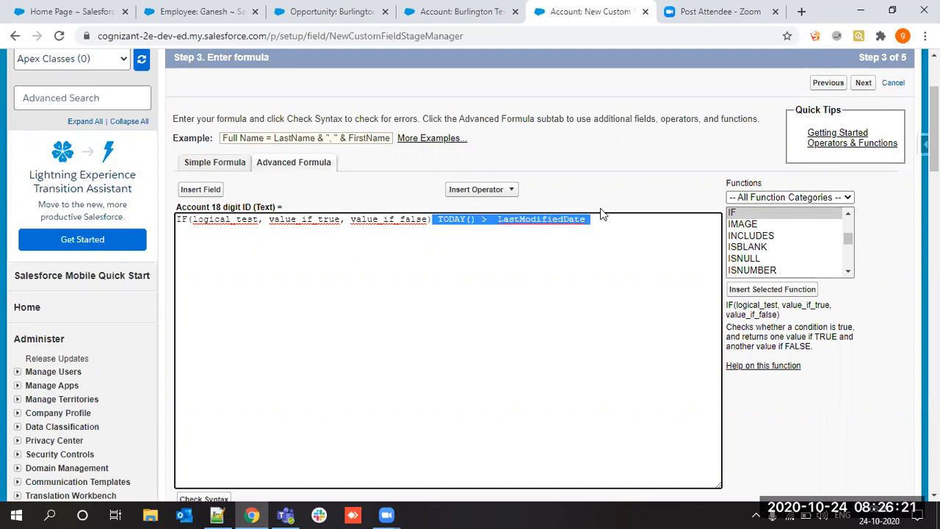
key(Delete)
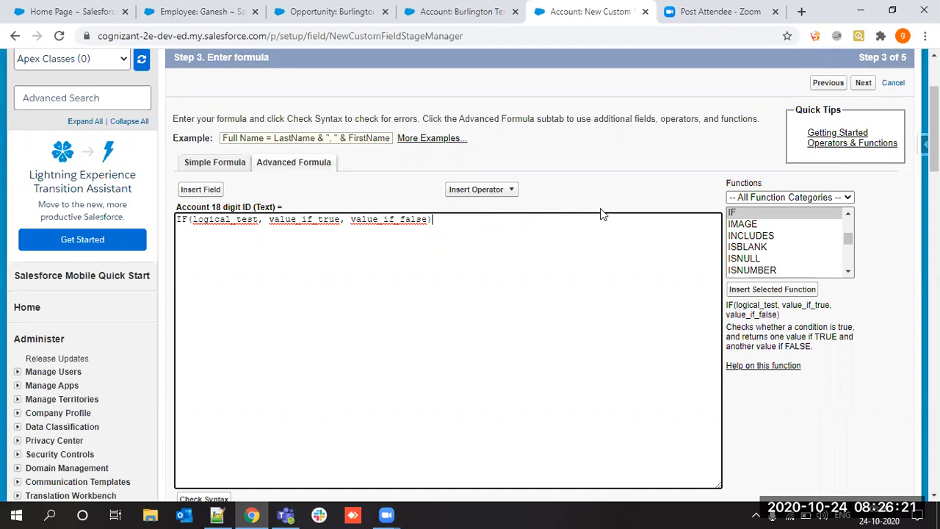
double_click(231, 220)
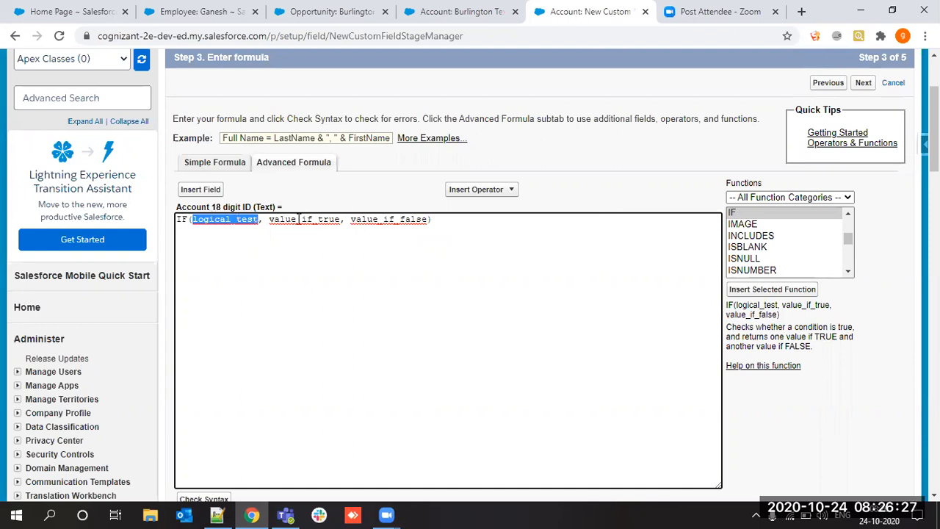
drag(271, 219, 338, 219)
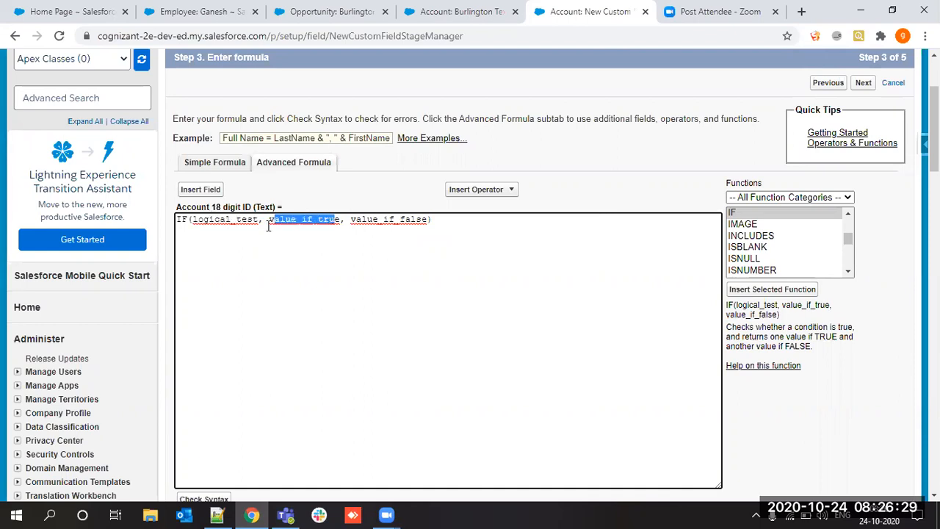
double_click(224, 219)
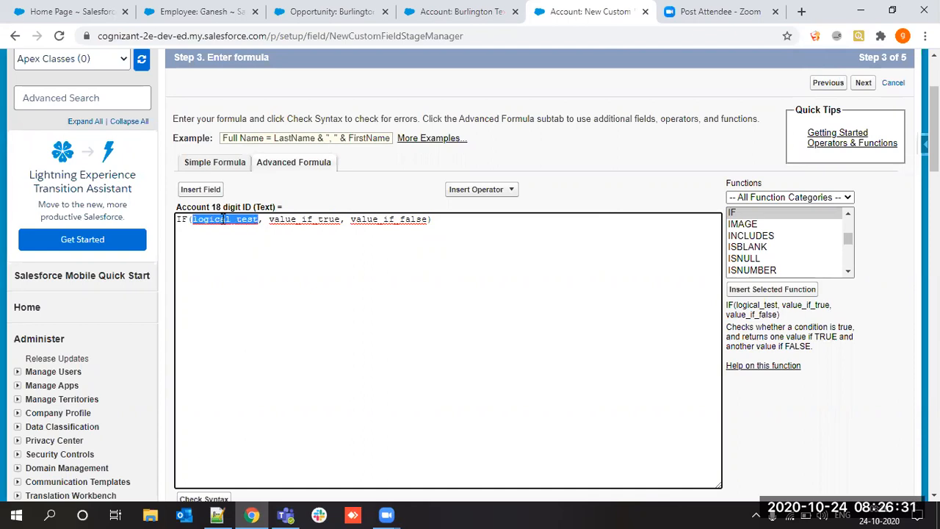
double_click(329, 219)
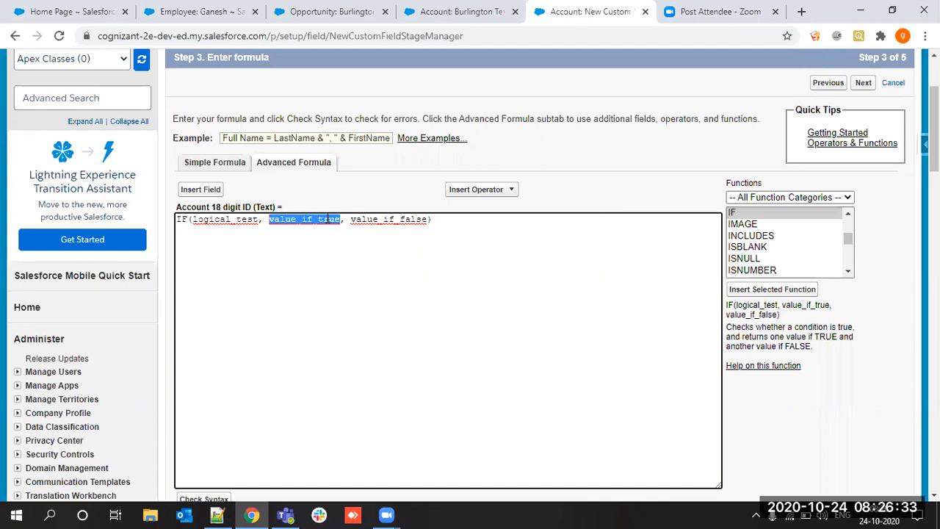
double_click(393, 219)
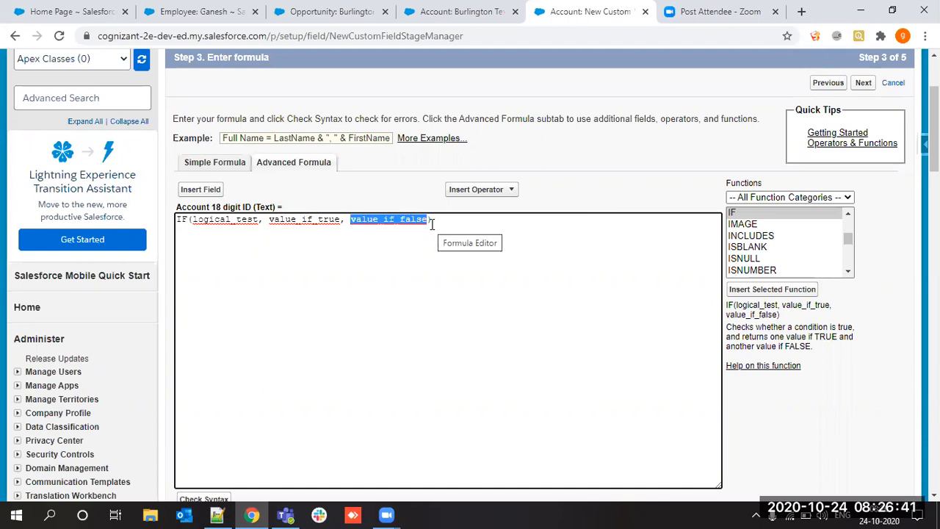
double_click(242, 220)
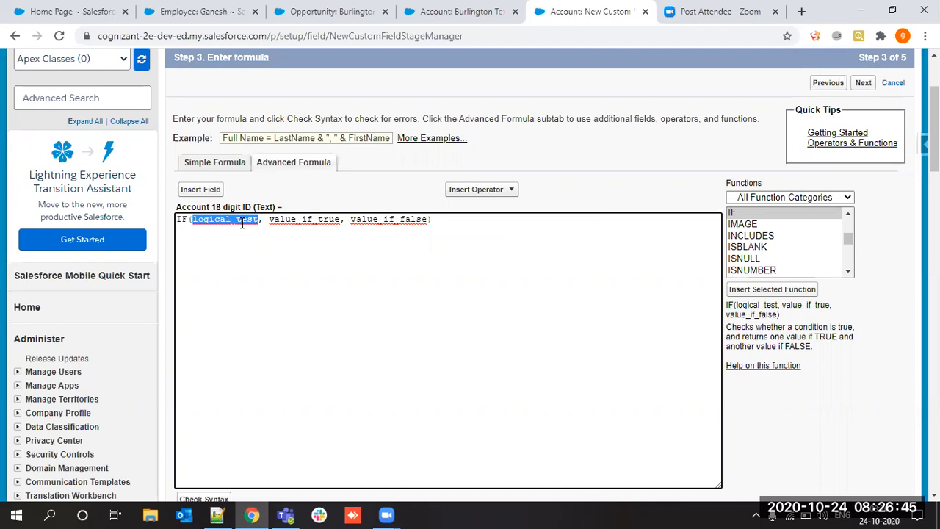
key(ctrl+v)
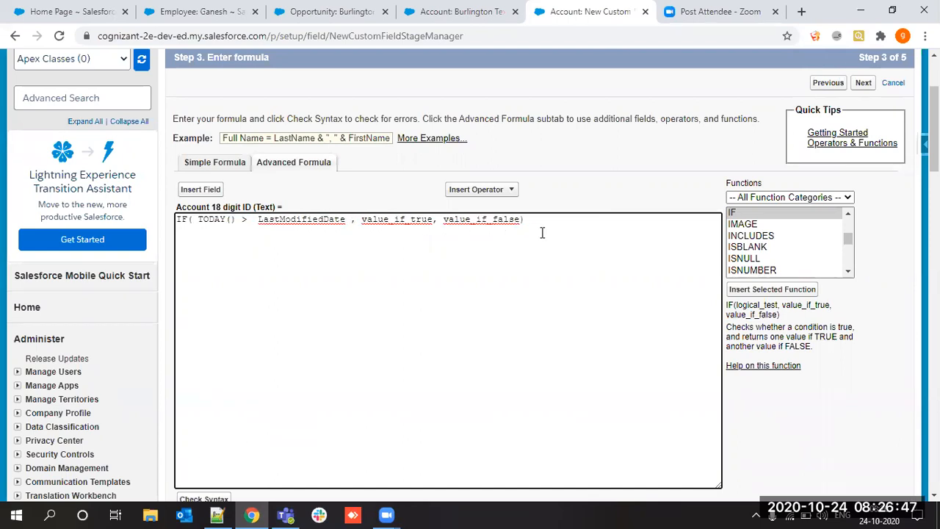
Clear the whole formula, check the description of the CASESAFEID function and insert it into the empty editor
drag(561, 219, 174, 231)
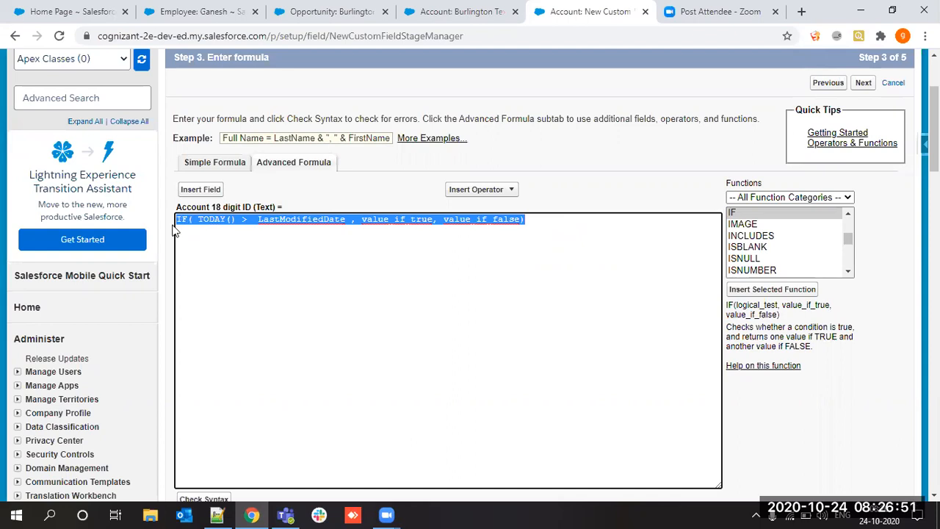
key(BackSpace)
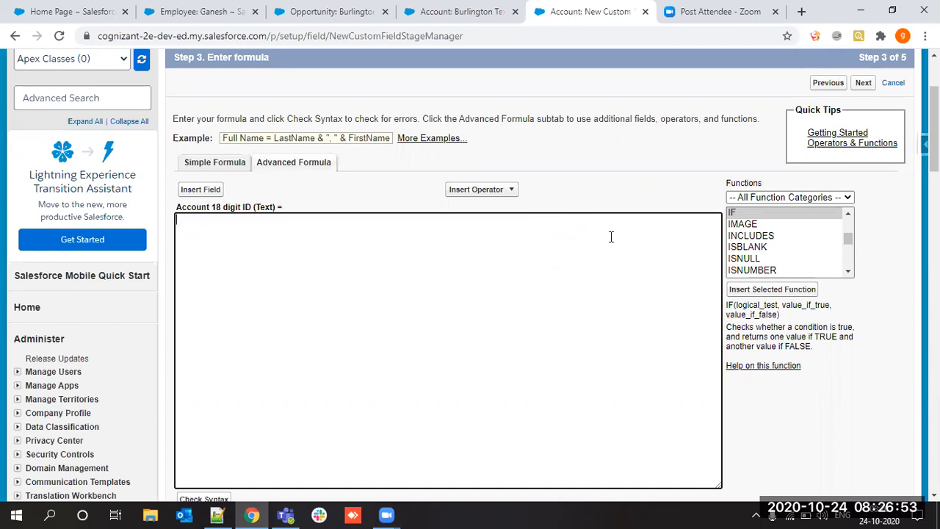
click(763, 228)
key(c)
click(768, 225)
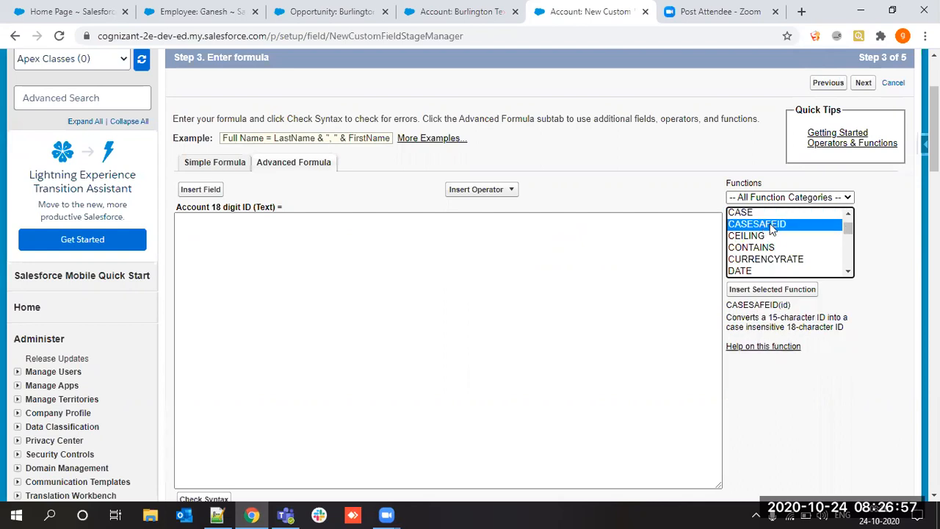
drag(771, 316, 826, 332)
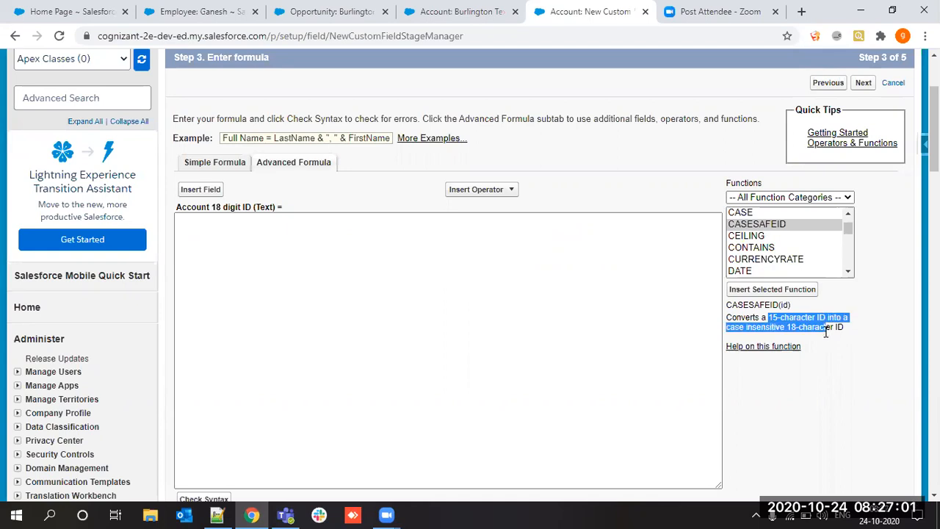
click(436, 298)
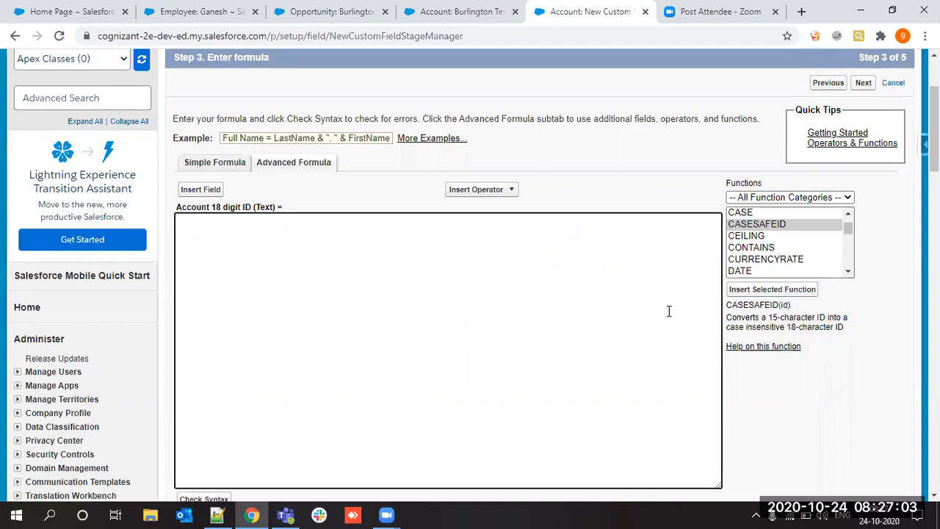
click(792, 290)
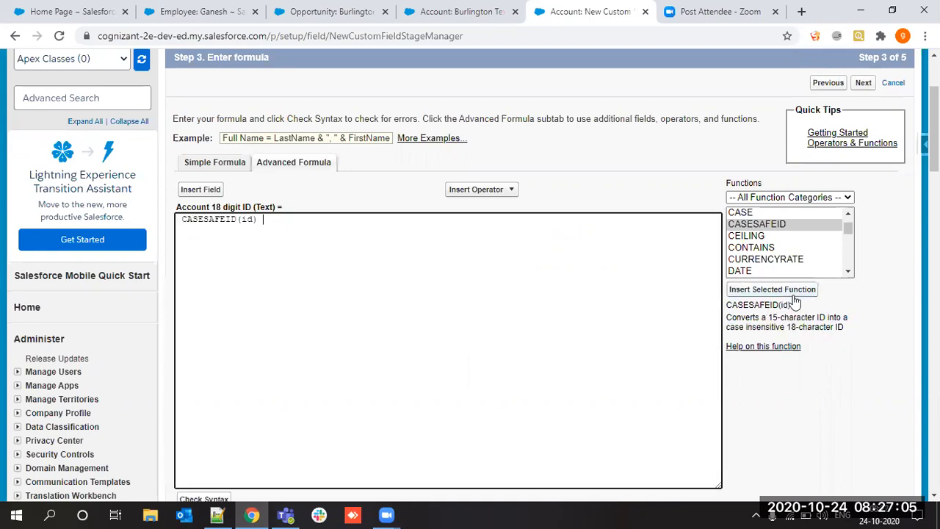
Replace the id placeholder in CASESAFEID with the Account ID field
double_click(247, 219)
click(192, 192)
click(334, 226)
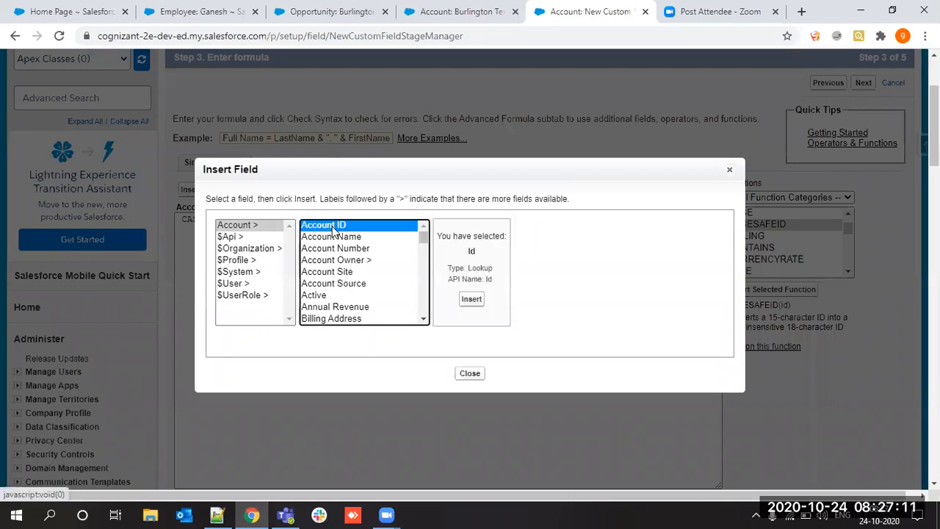
click(471, 301)
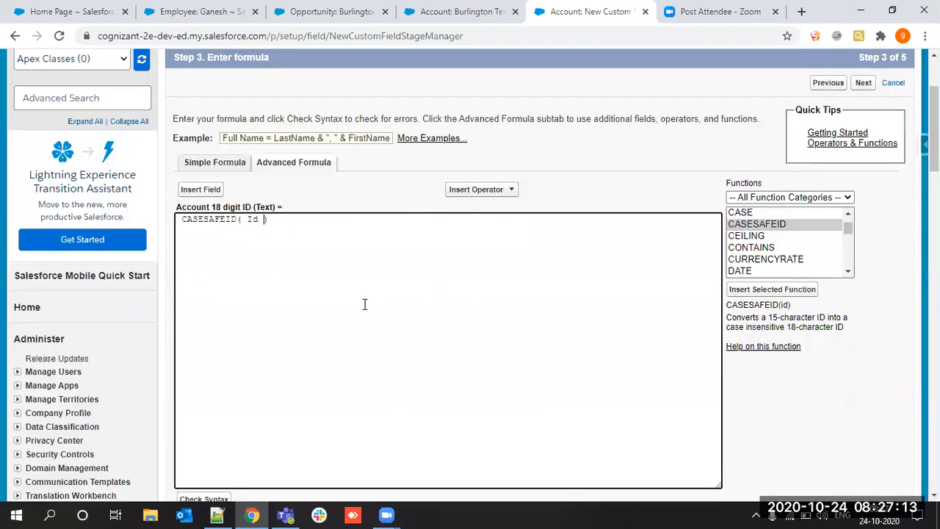
Check the syntax of the CASESAFEID( Id ) formula and review the check result
scroll(350, 312, down, 2)
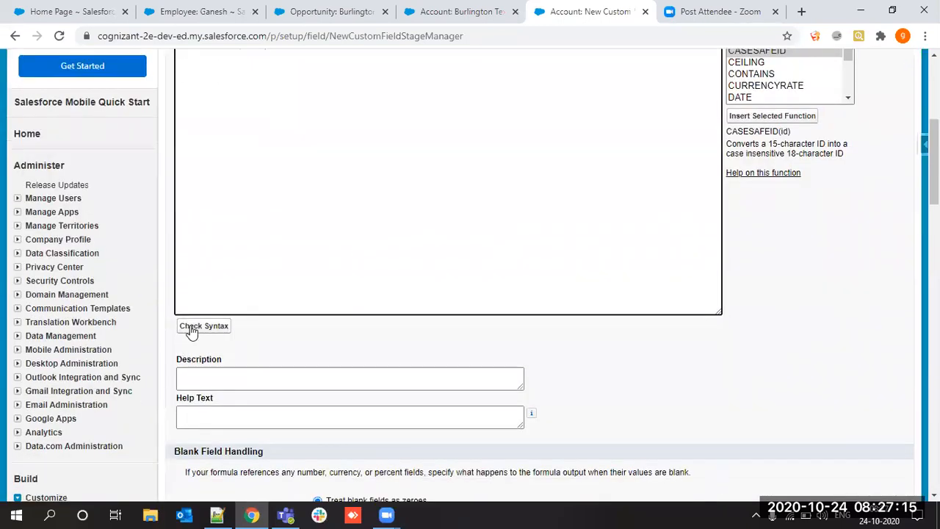
scroll(354, 156, up, 1)
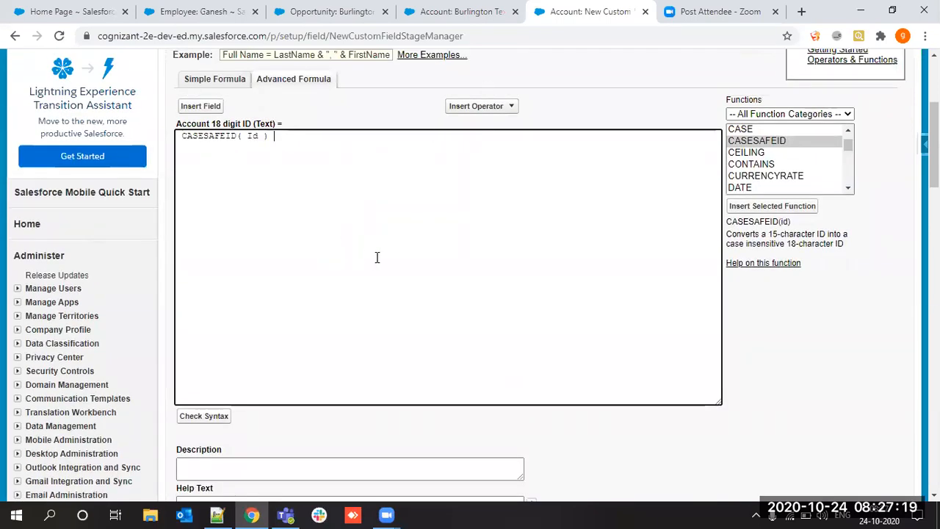
scroll(377, 257, down, 1)
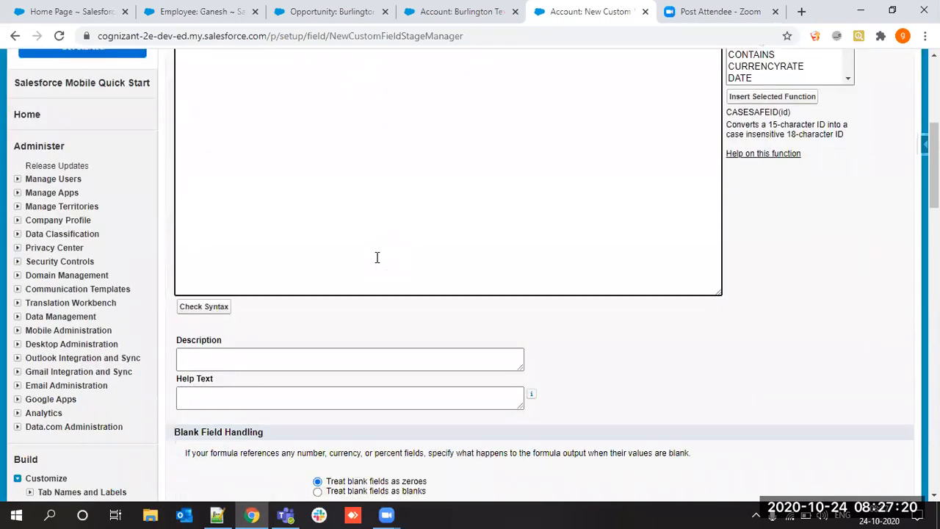
click(225, 307)
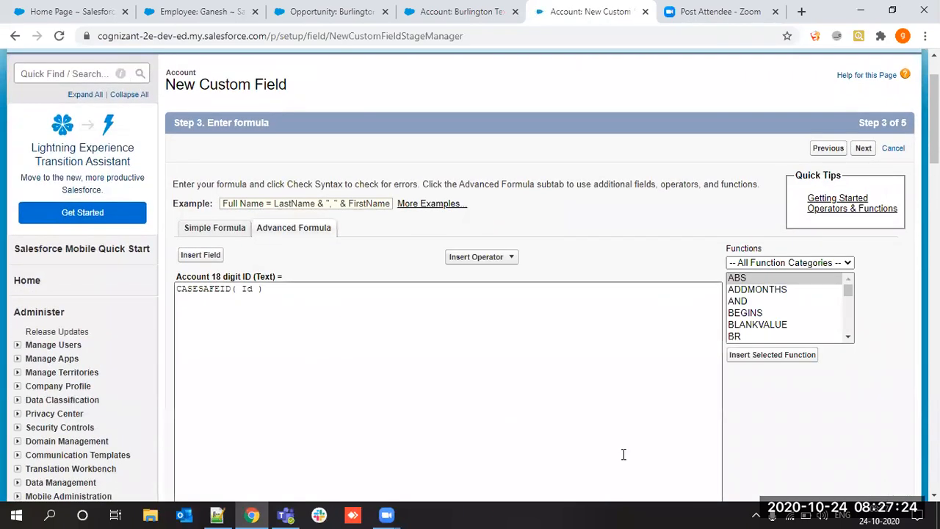
scroll(379, 298, down, 5)
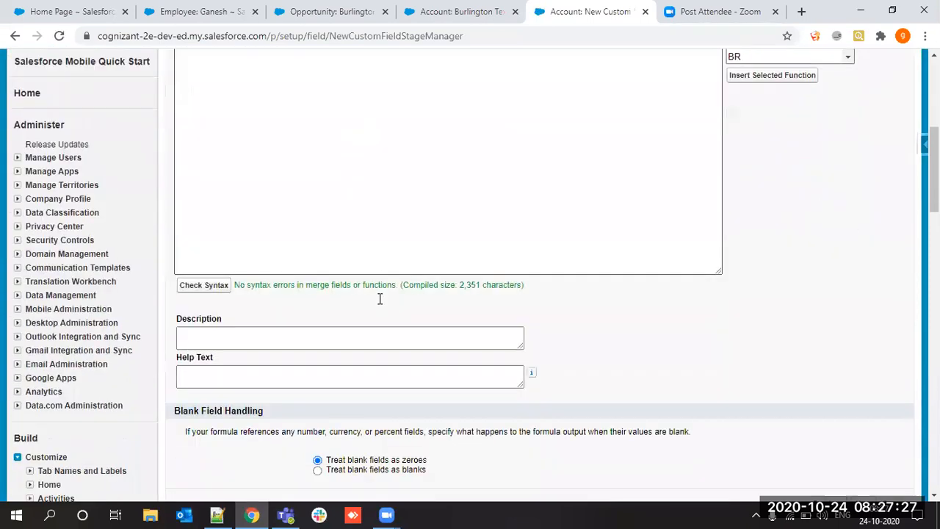
drag(234, 232, 534, 245)
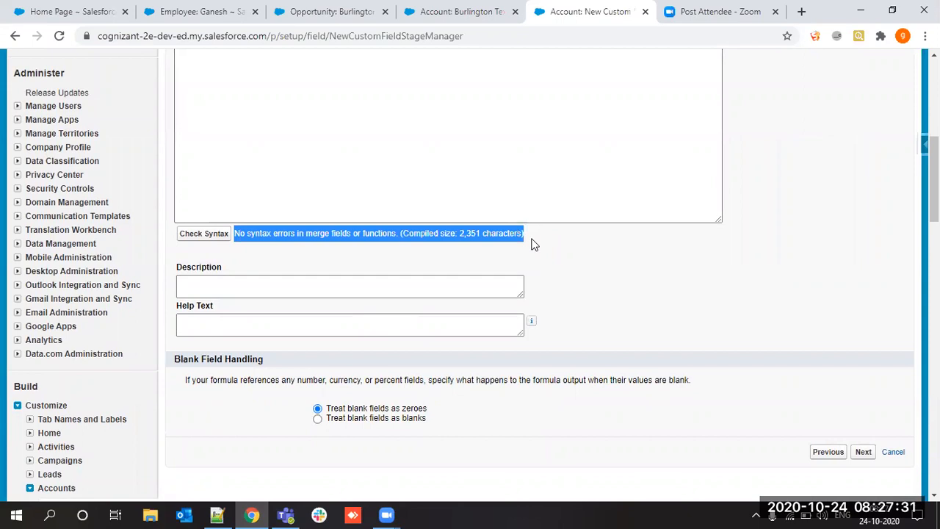
click(236, 256)
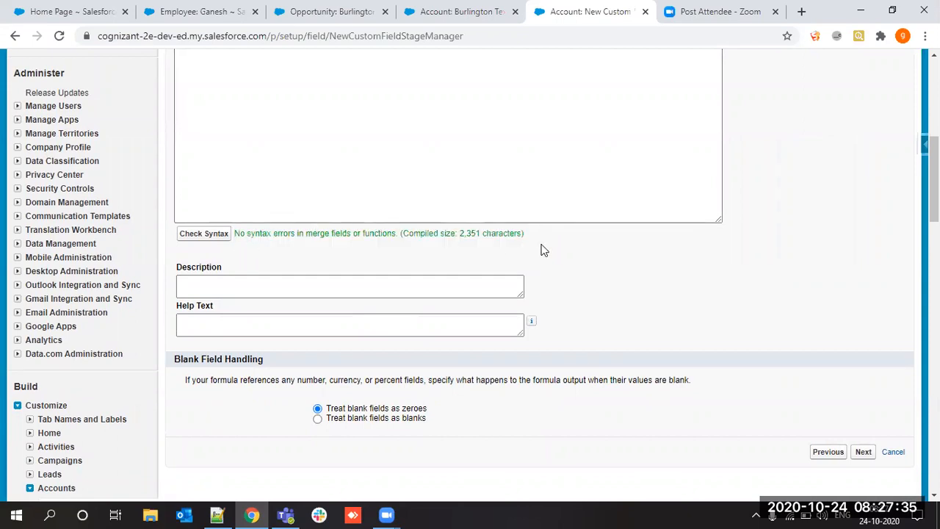
click(396, 120)
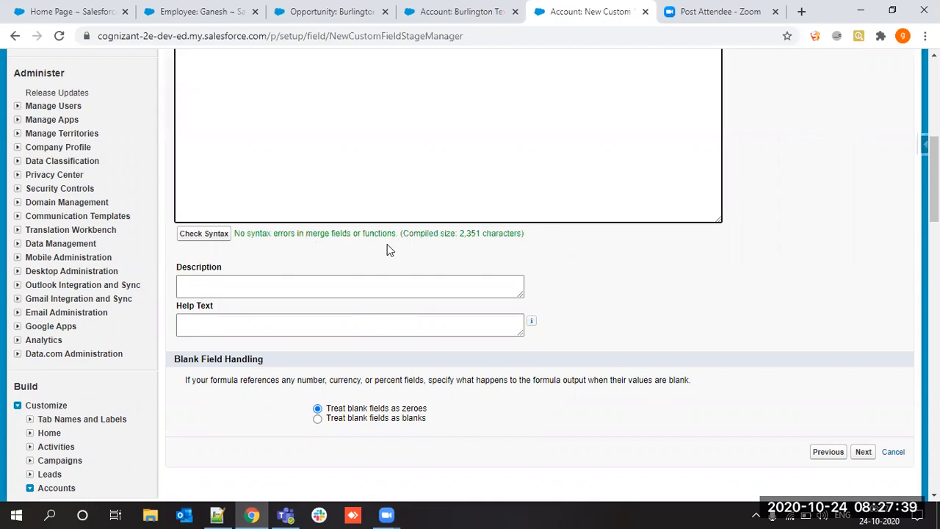
Proceed with the formula, make the Account 18 digit ID field visible to all profiles, and save it with the default page layout selection
scroll(747, 363, down, 2)
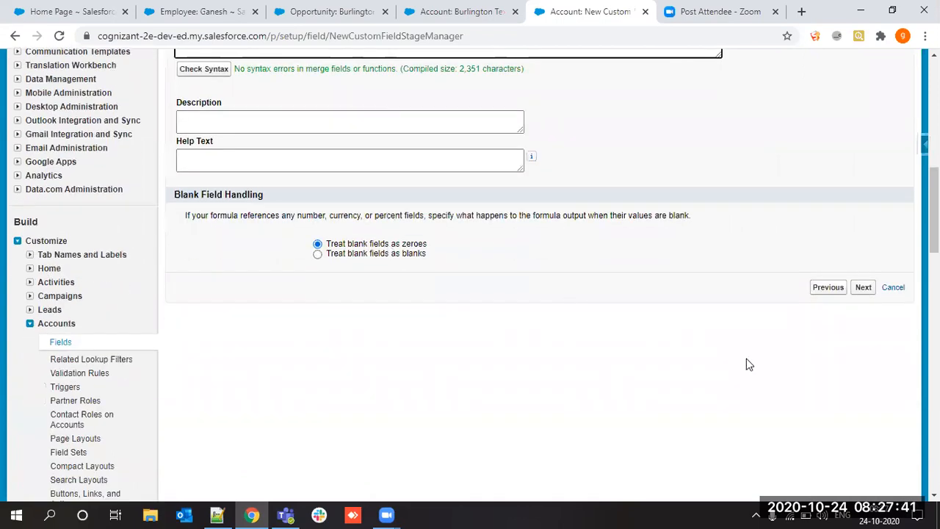
click(866, 287)
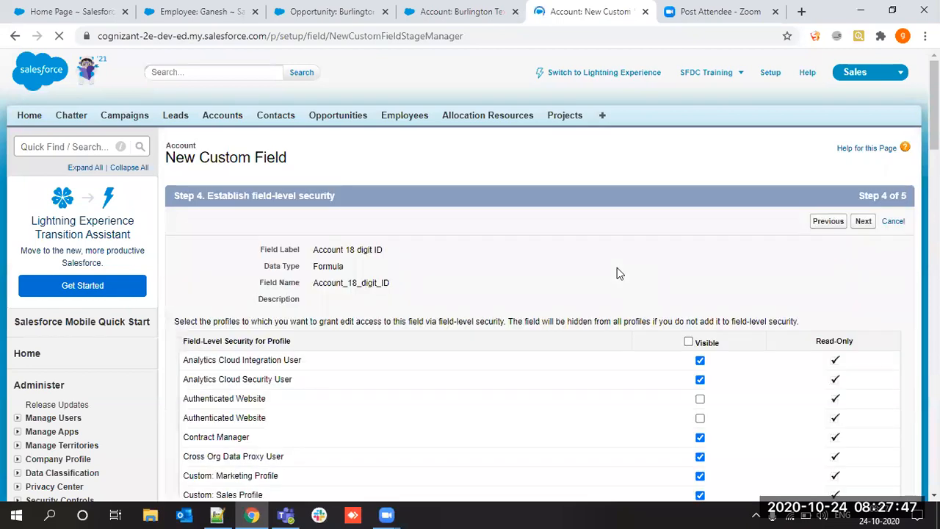
click(688, 342)
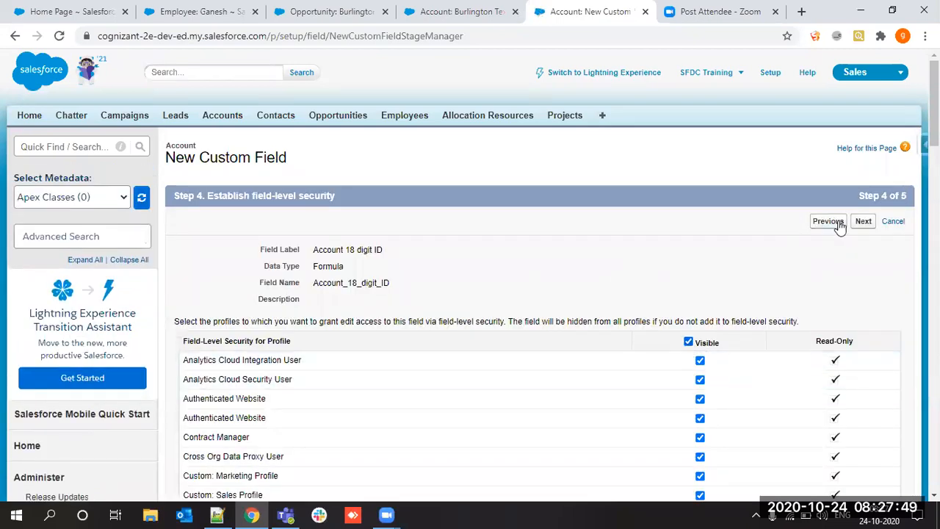
click(864, 222)
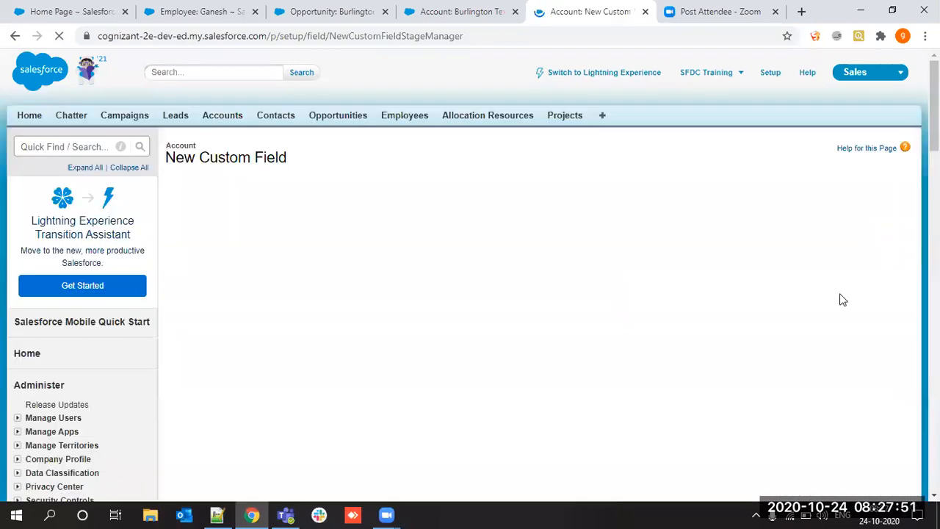
scroll(853, 352, down, 2)
click(862, 409)
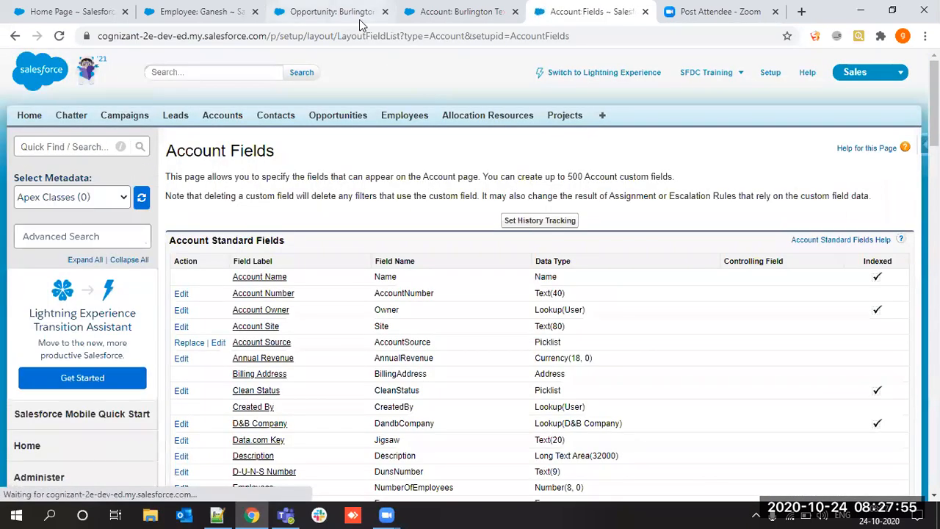
Reload the Burlington Textiles Corp of America account record and locate the Account 18 digit ID field in its details
click(467, 8)
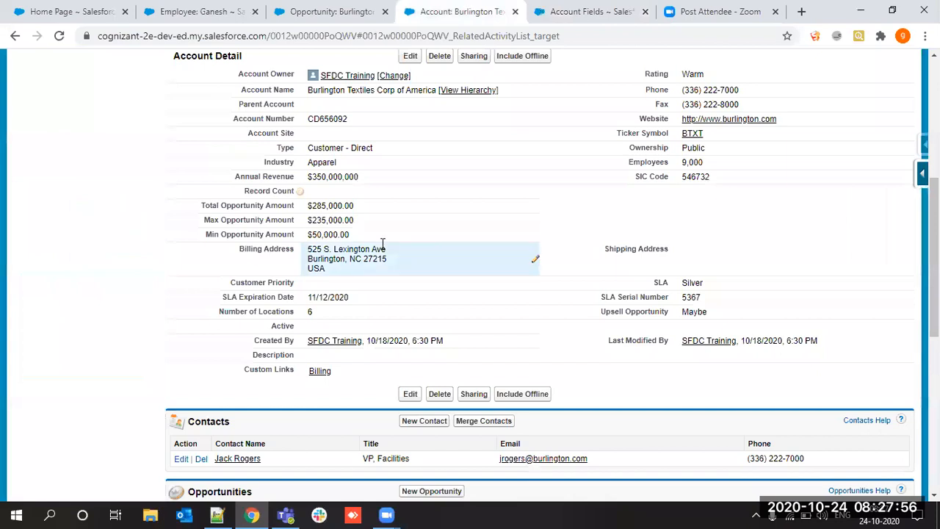
click(59, 36)
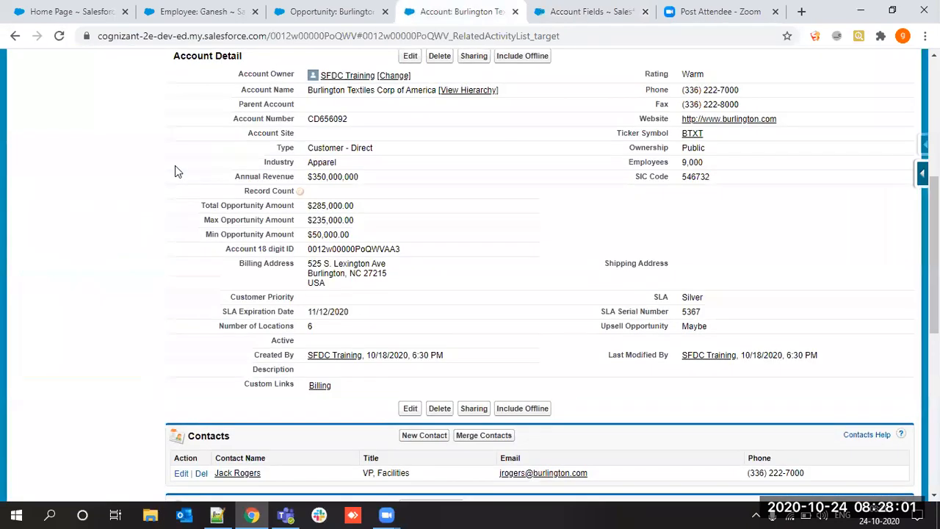
scroll(174, 165, down, 2)
scroll(283, 279, up, 1)
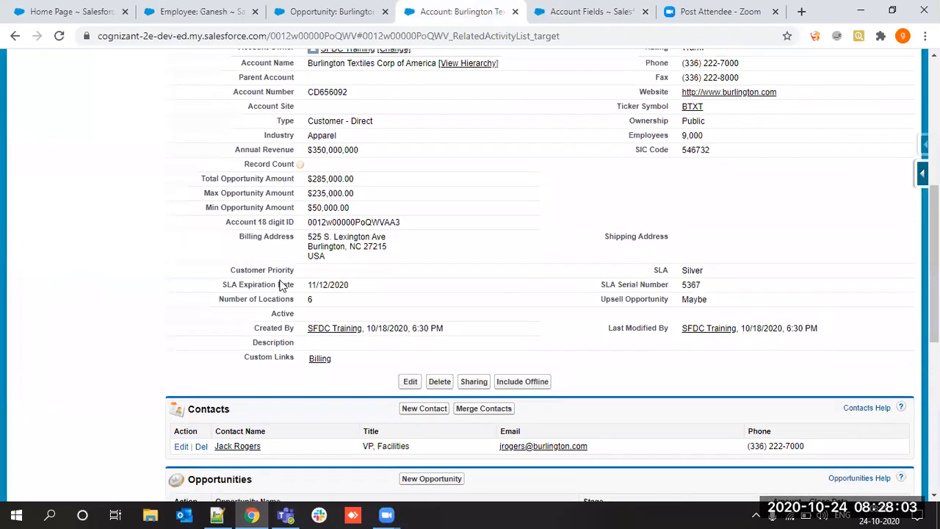
scroll(568, 208, up, 2)
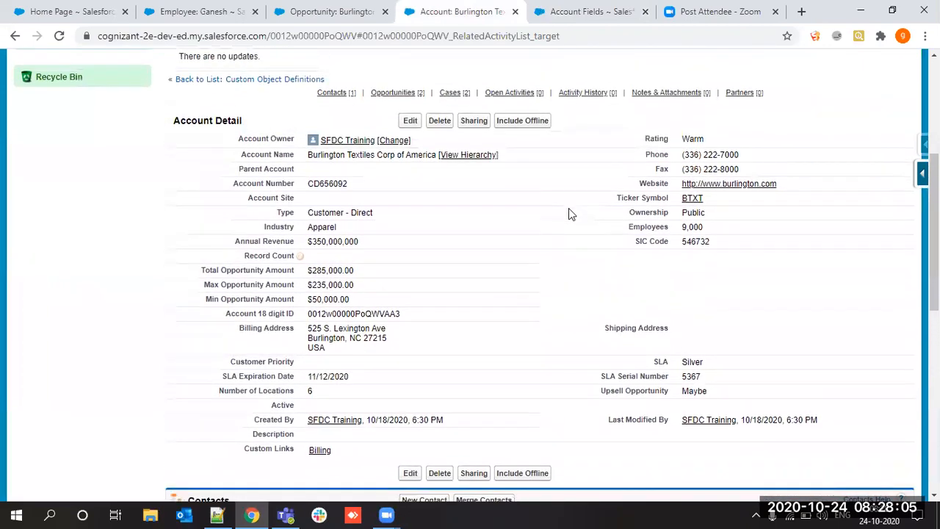
scroll(568, 208, up, 4)
scroll(569, 208, down, 5)
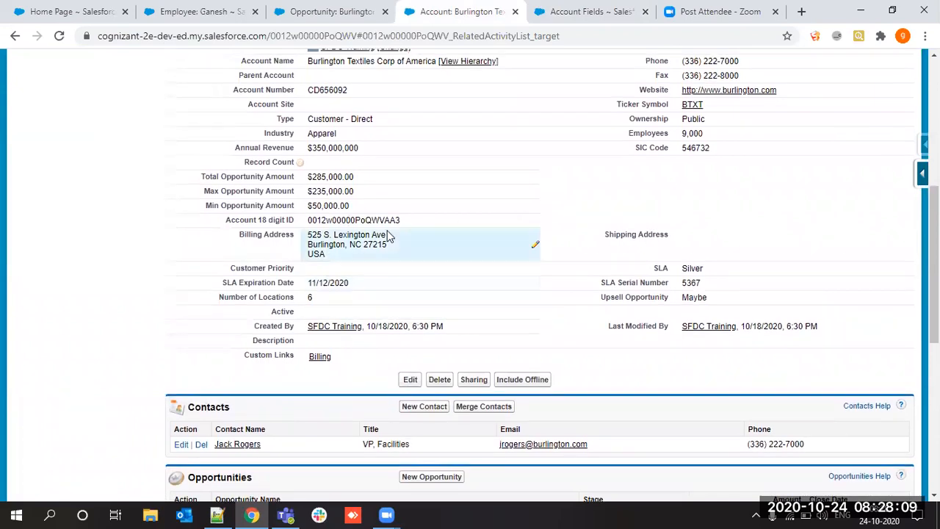
Examine the Account 18 digit ID value on the account record, including its last characters, against the record's ID
drag(430, 223, 228, 228)
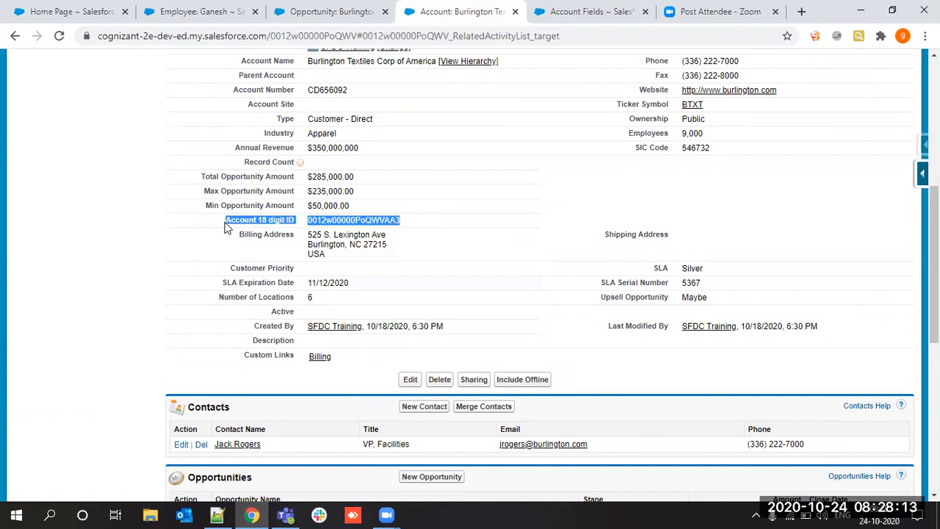
click(234, 231)
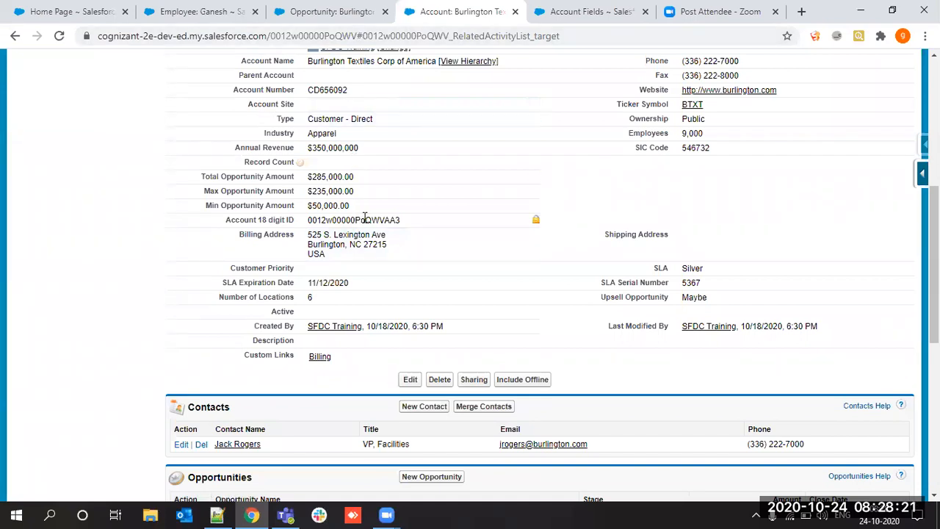
drag(383, 219, 403, 223)
click(381, 219)
click(411, 227)
scroll(410, 227, up, 5)
scroll(485, 276, down, 5)
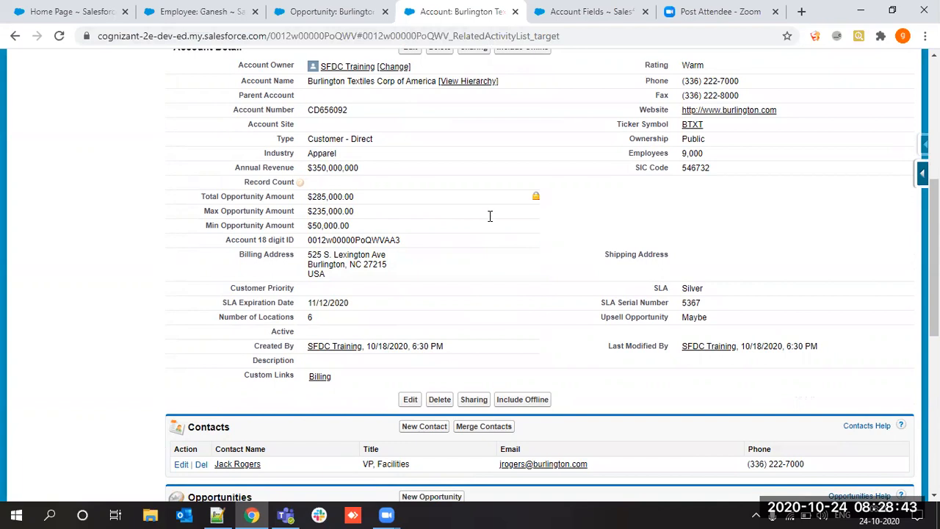
scroll(489, 213, up, 2)
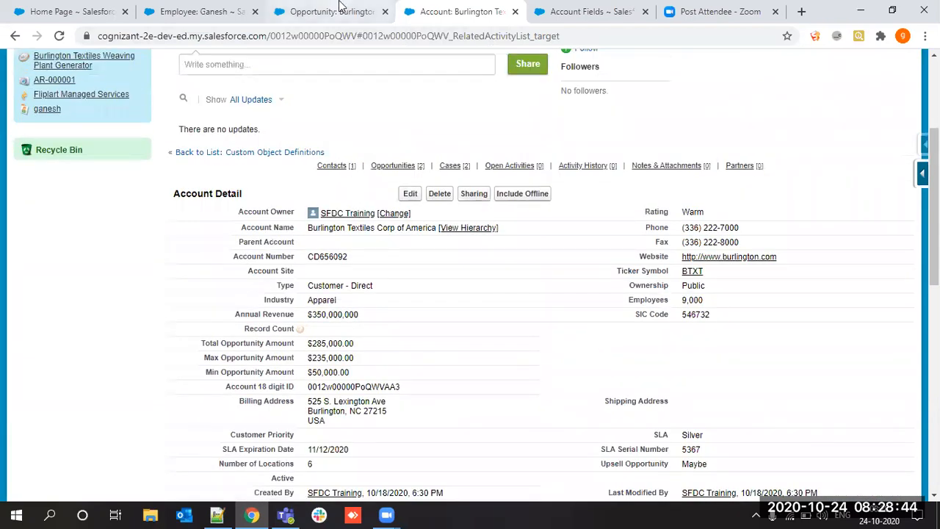
click(340, 9)
click(456, 11)
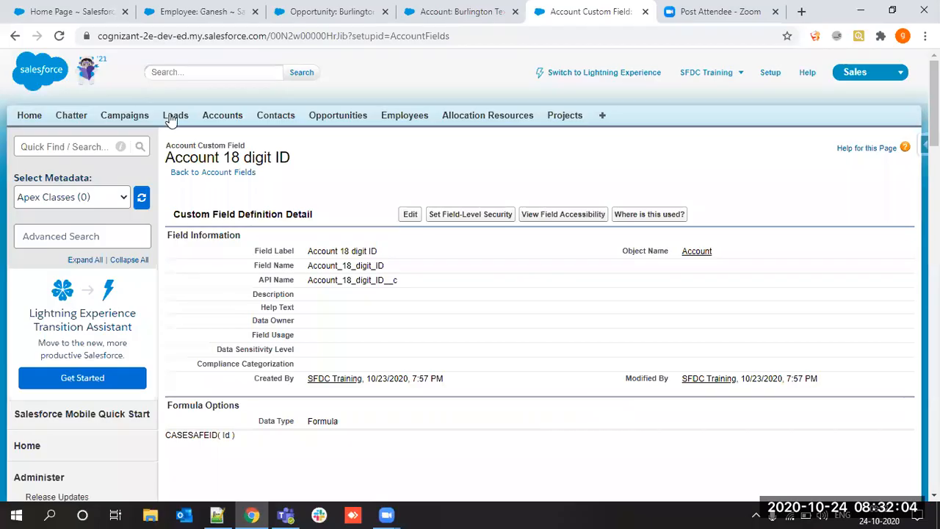
click(176, 13)
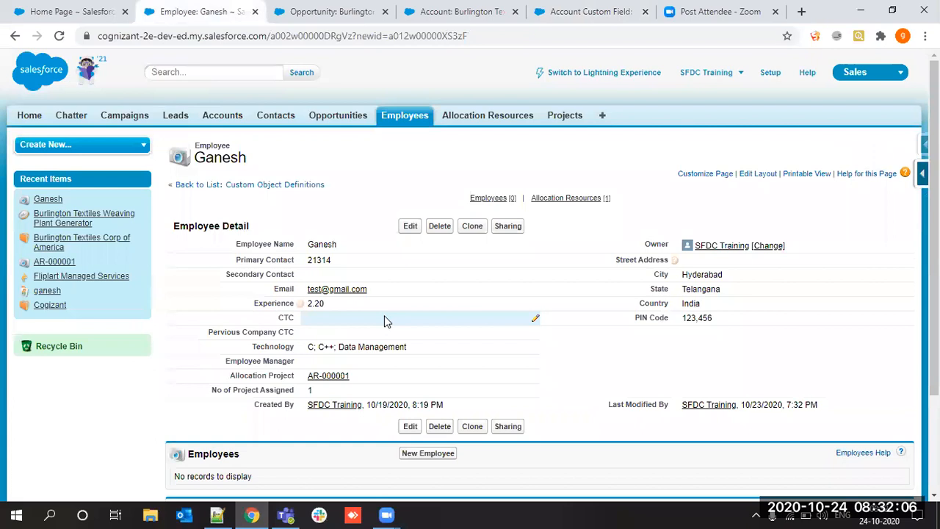
click(80, 11)
scroll(308, 269, down, 2)
scroll(309, 269, up, 2)
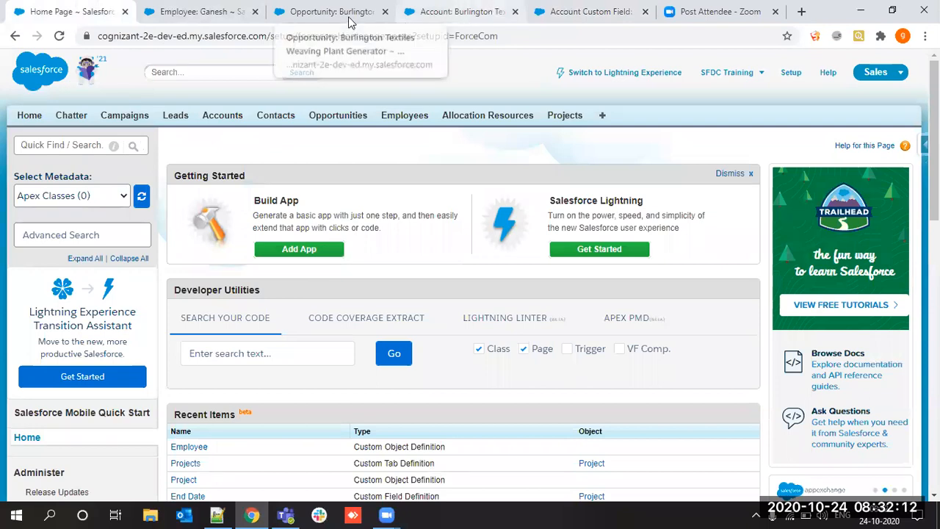
Close the browser tab with the Account 18 digit ID field definition and look over the Burlington Textiles account record
click(463, 12)
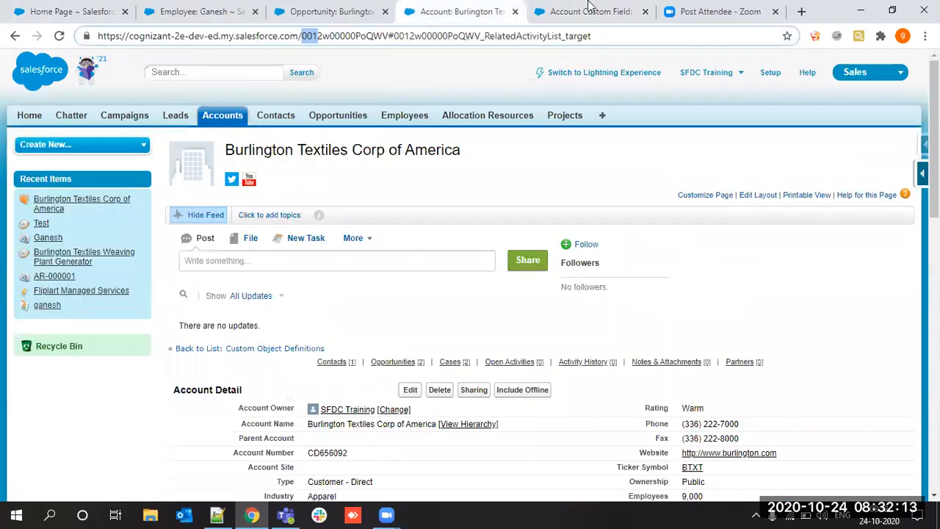
click(646, 13)
scroll(693, 216, down, 1)
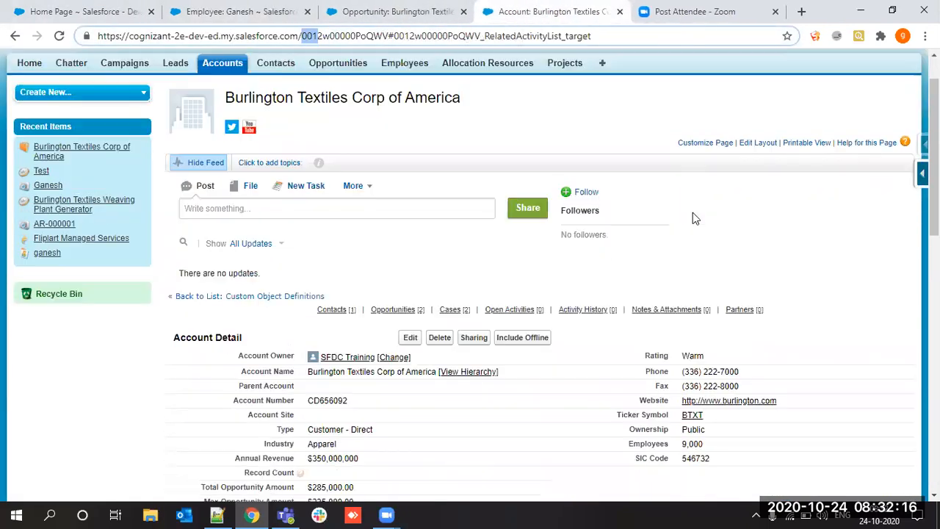
scroll(693, 212, down, 10)
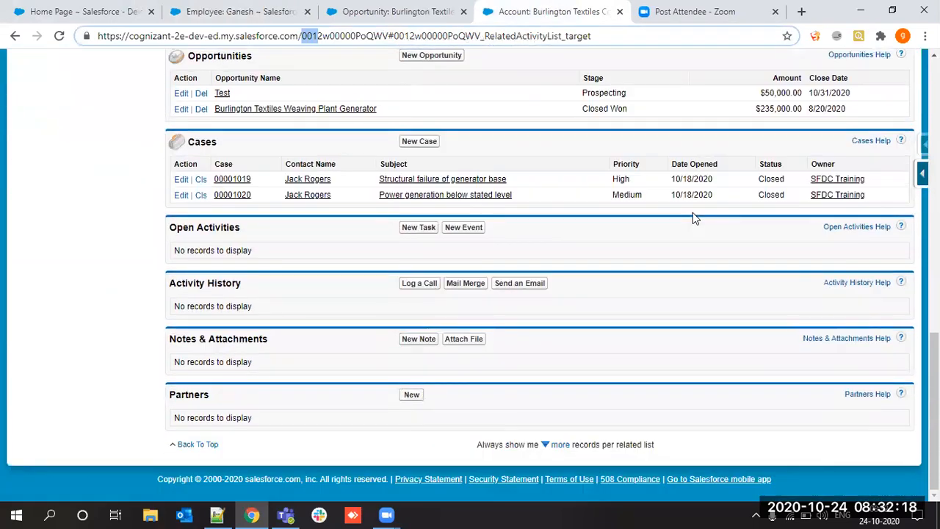
scroll(693, 212, up, 10)
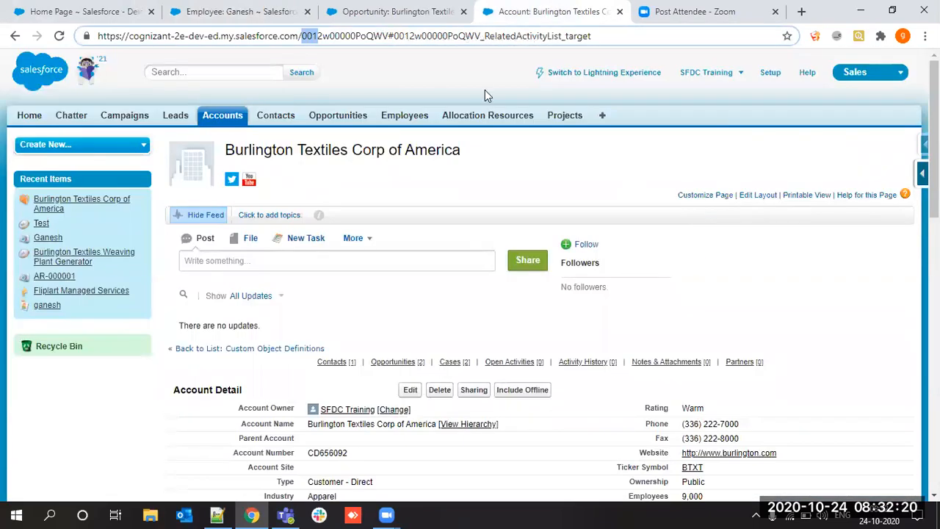
Open the Employee page layout from the employee record, look over its available fields, and return to the record without saving
click(220, 6)
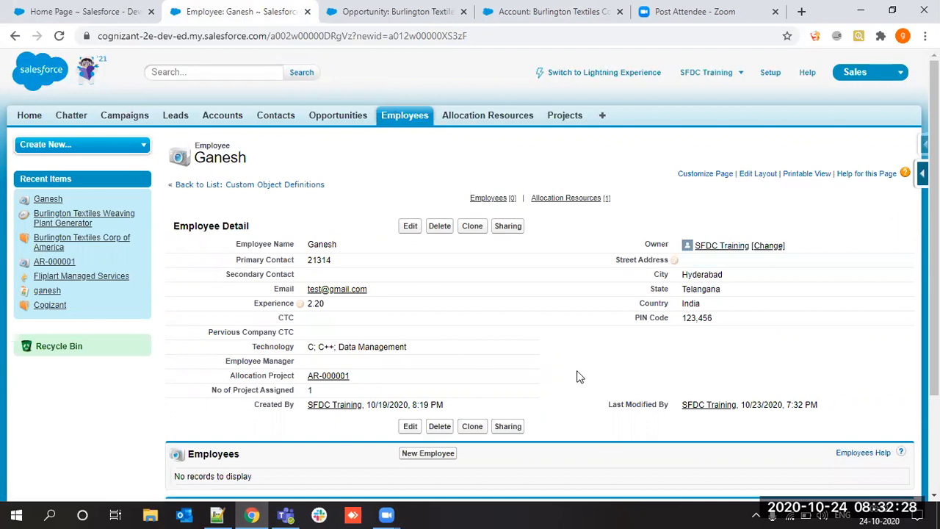
scroll(595, 287, down, 2)
scroll(595, 287, up, 2)
click(922, 173)
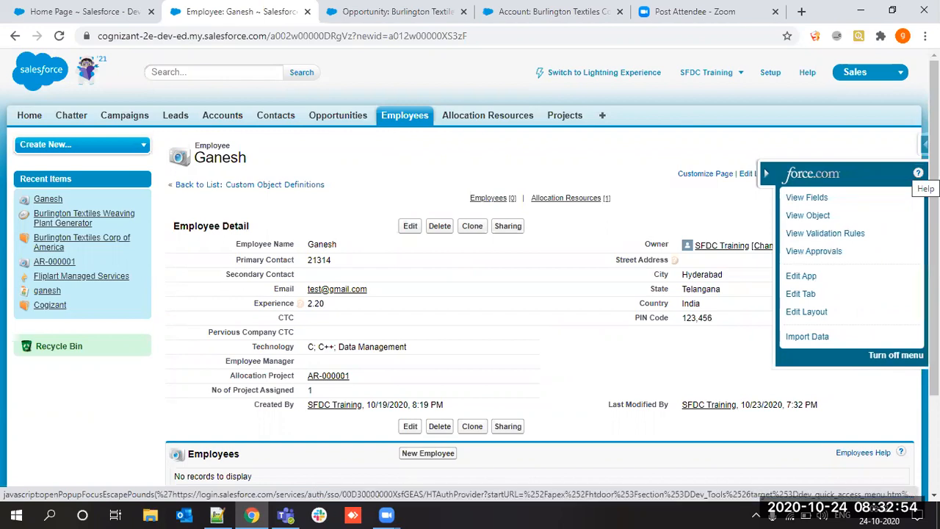
click(805, 314)
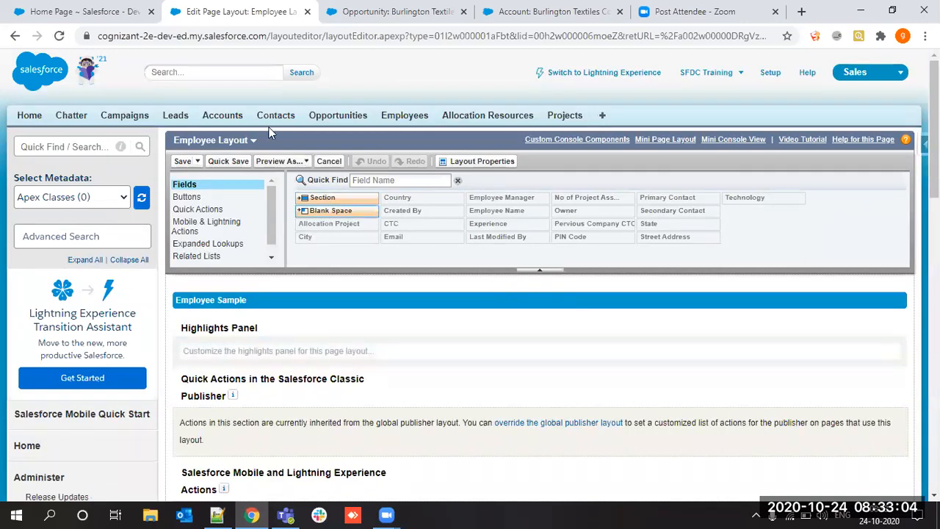
click(329, 161)
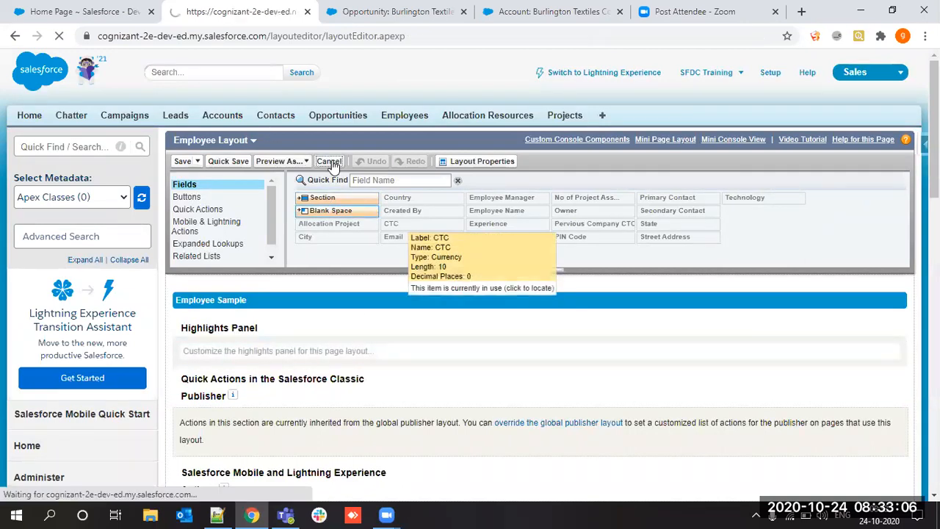
click(768, 180)
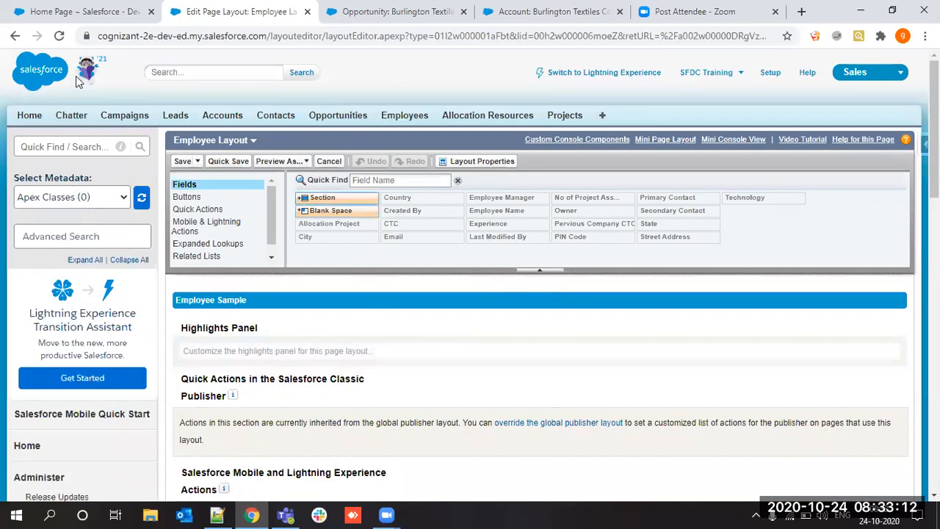
click(14, 37)
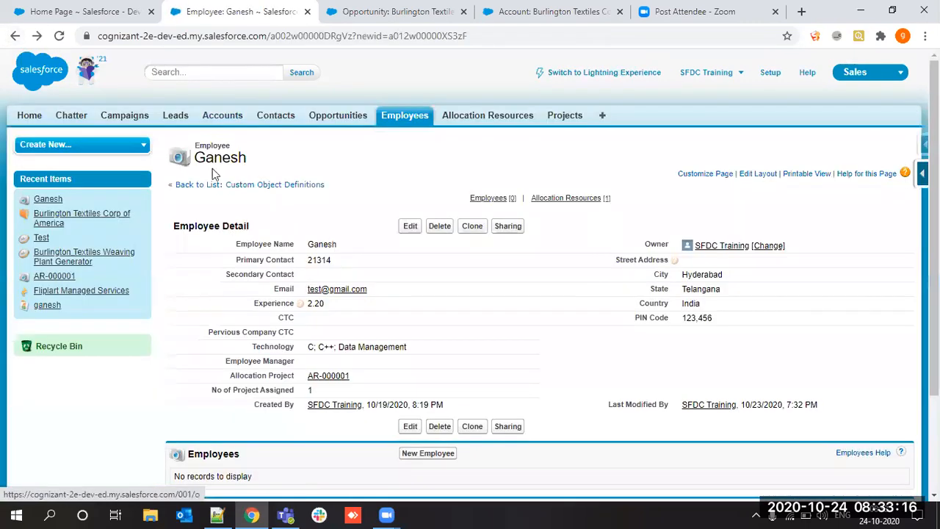
Open the Employee custom object's definition from the employee record and look over its standard and custom fields
click(397, 11)
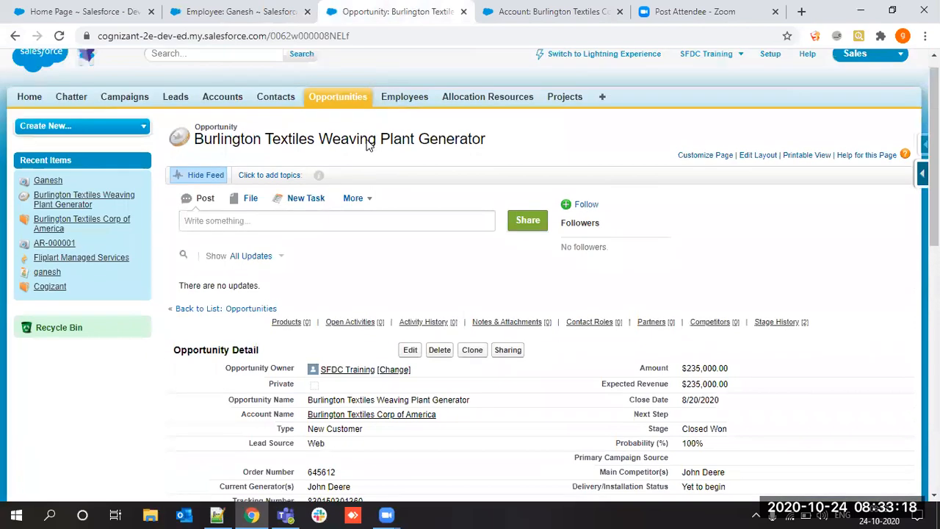
click(293, 9)
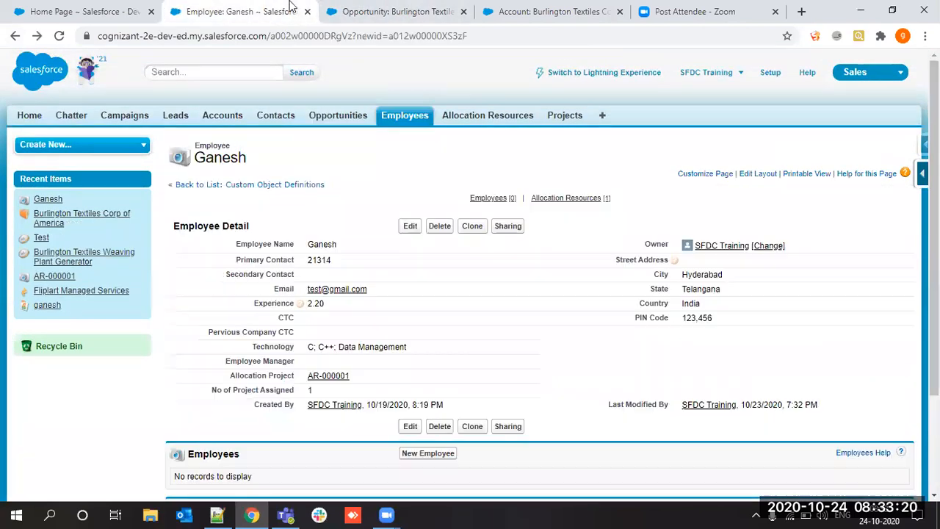
click(922, 173)
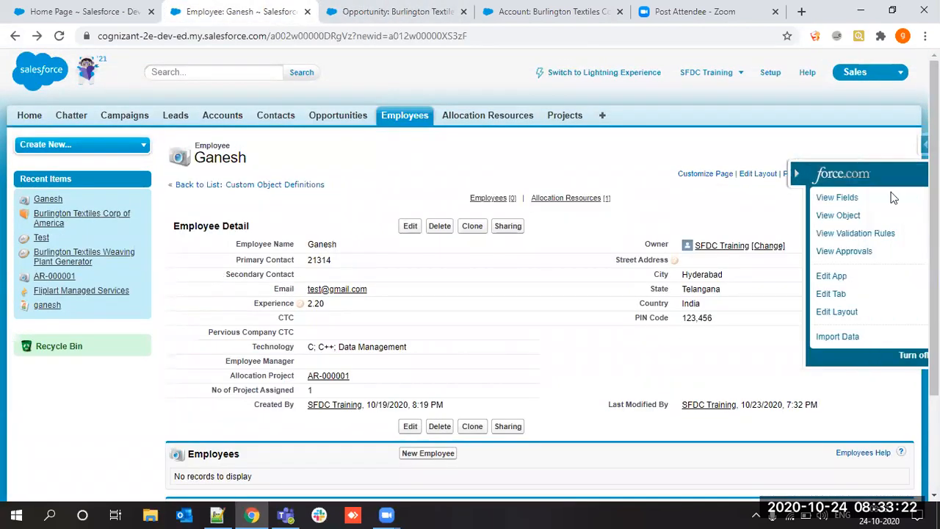
click(789, 215)
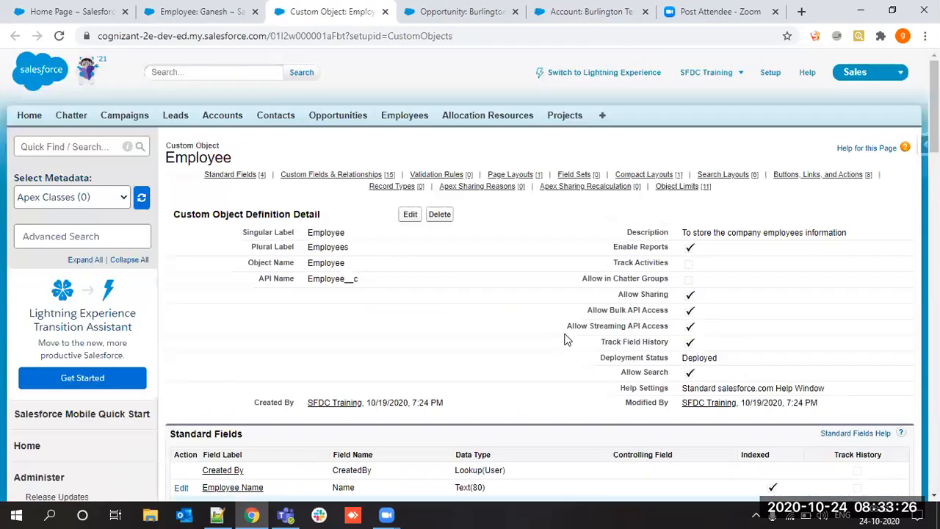
mouse_move(436, 174)
mouse_move(242, 179)
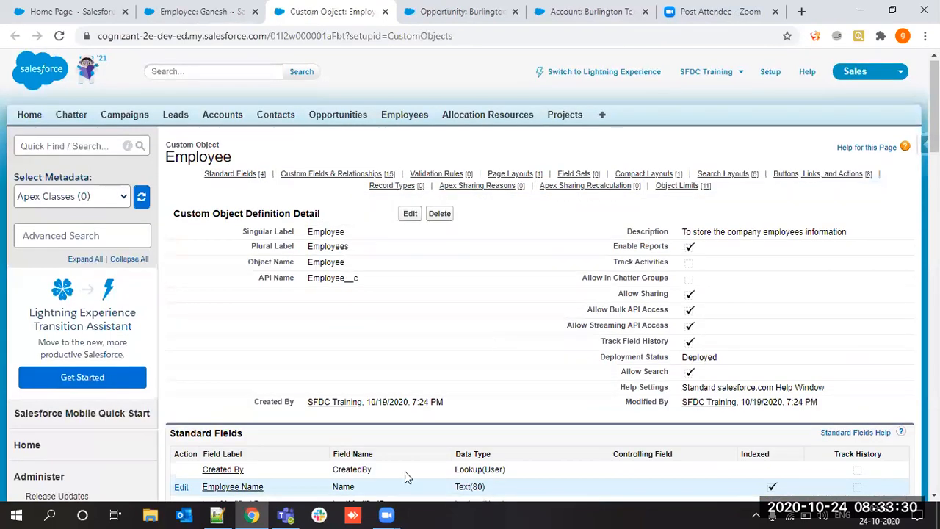
scroll(405, 471, down, 8)
scroll(321, 390, up, 3)
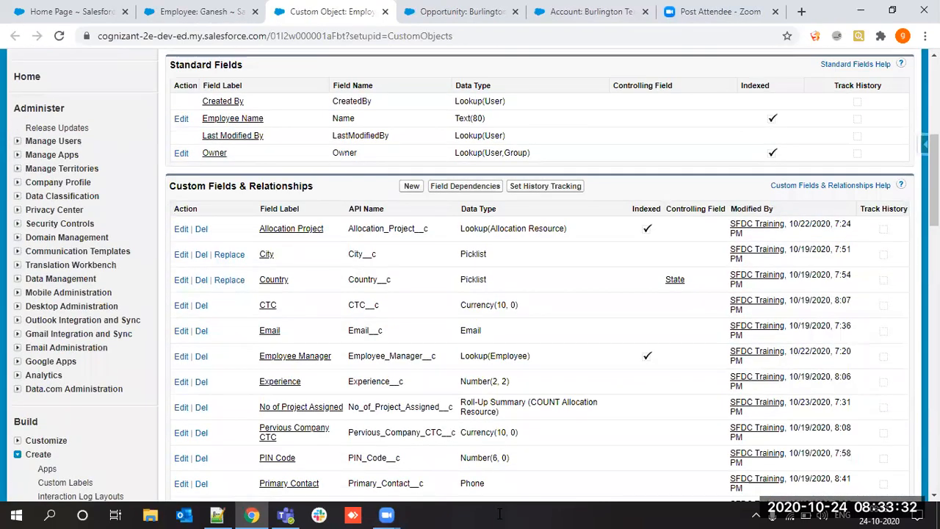
scroll(213, 186, up, 5)
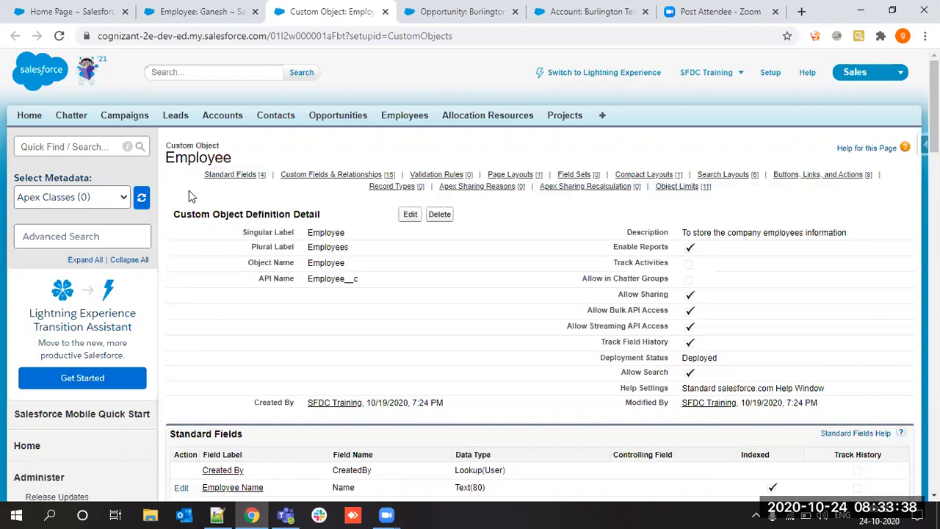
Open Employee Layout for editing from the Employee object's page layouts and look over the fields in its Information section
click(508, 176)
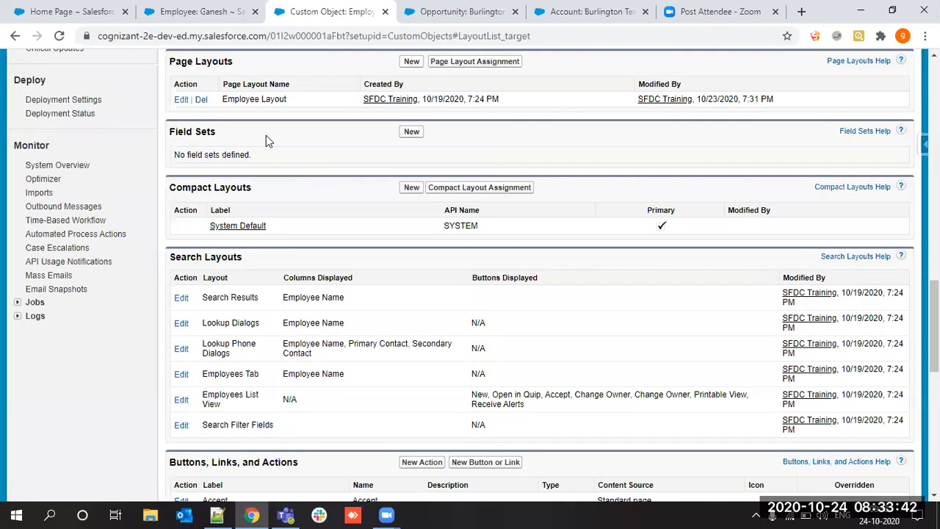
scroll(267, 143, up, 1)
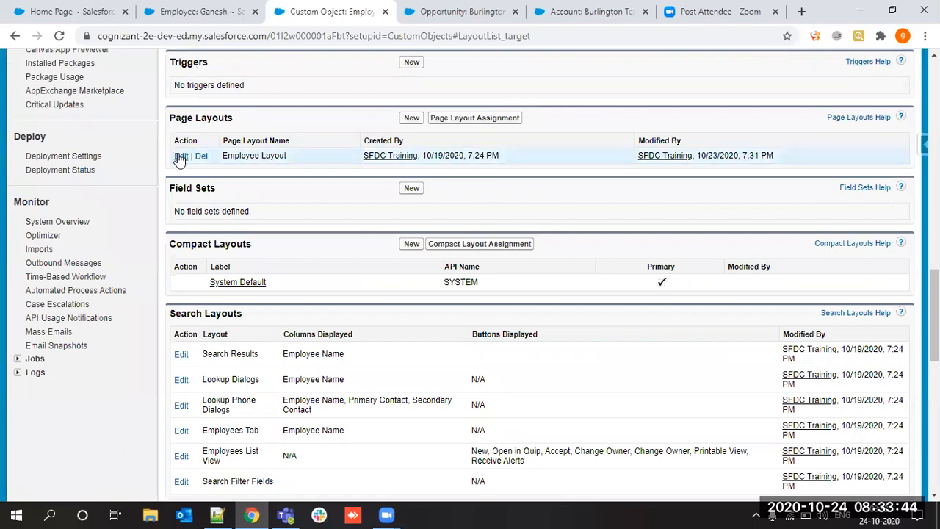
click(180, 157)
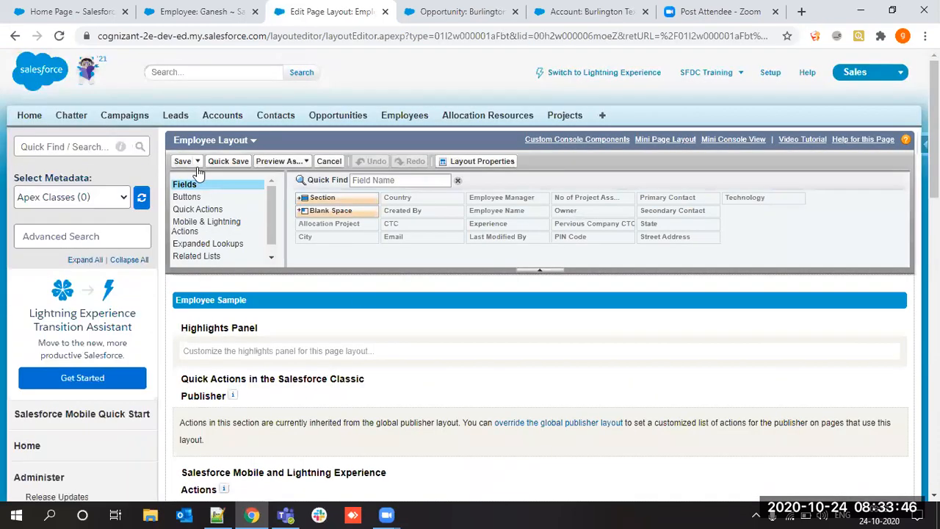
scroll(423, 336, down, 2)
scroll(423, 336, up, 2)
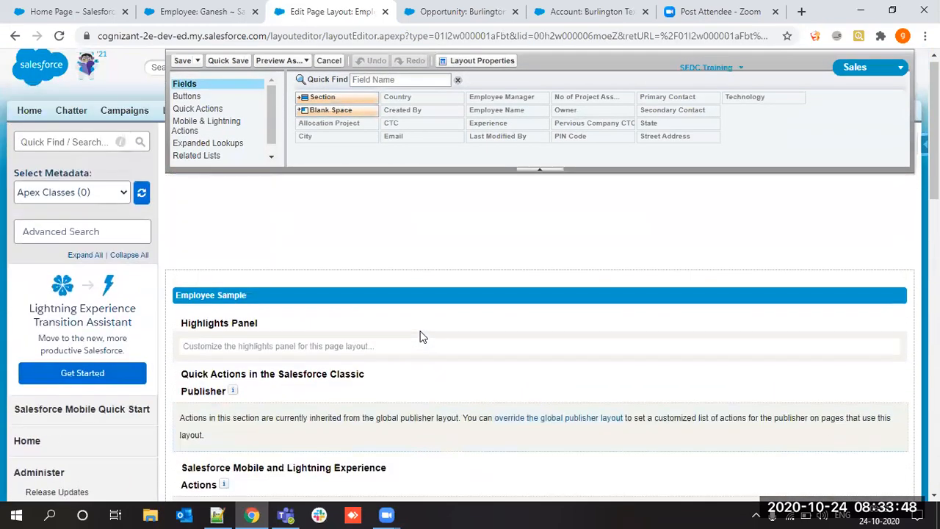
scroll(423, 336, down, 3)
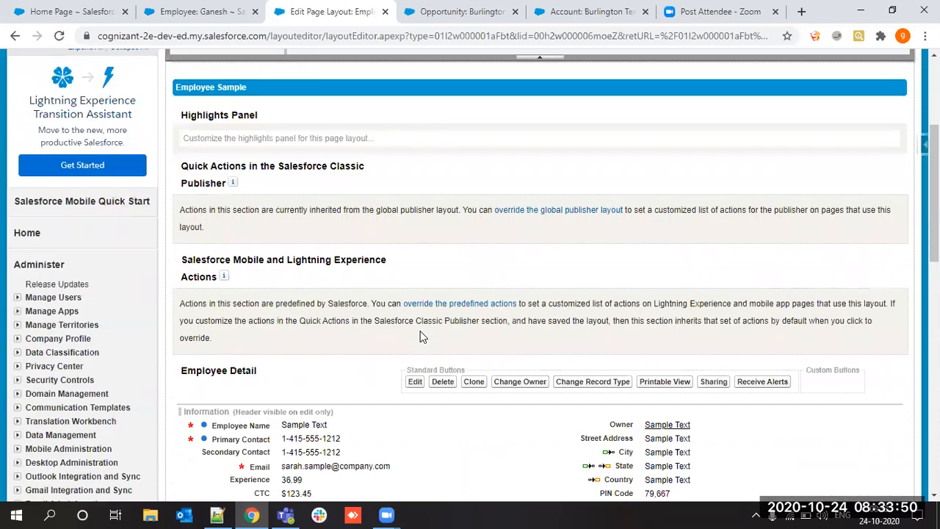
scroll(423, 336, down, 3)
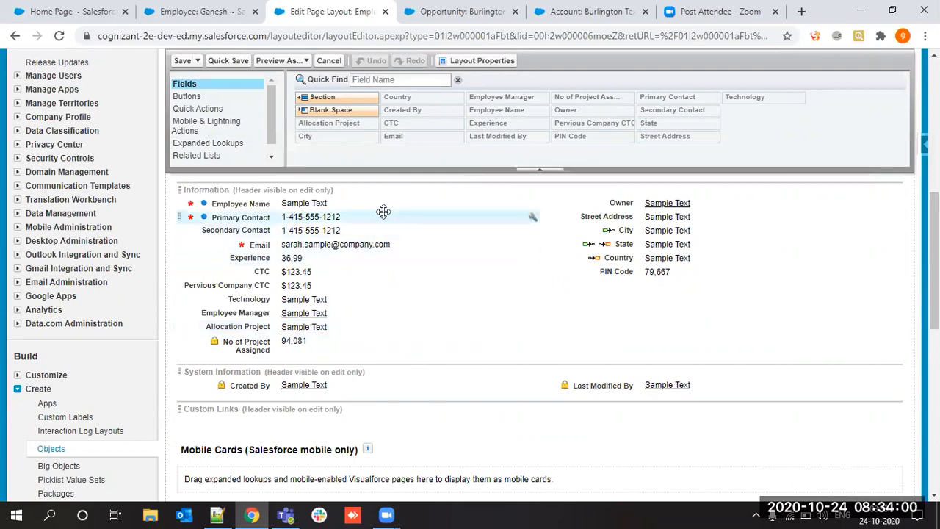
scroll(384, 213, up, 3)
scroll(383, 213, up, 2)
scroll(383, 212, down, 5)
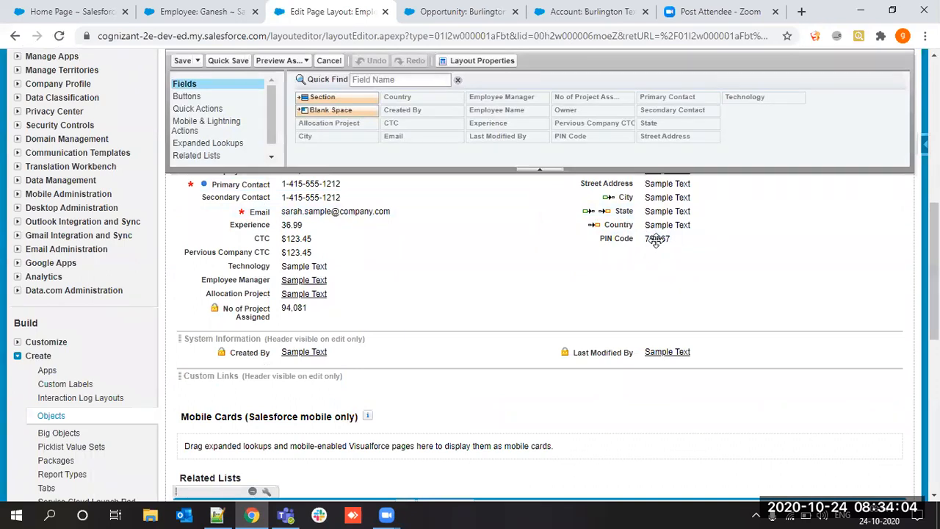
Remove the PIN Code, Country and State fields from the Employee Layout and save the layout
drag(655, 238, 666, 146)
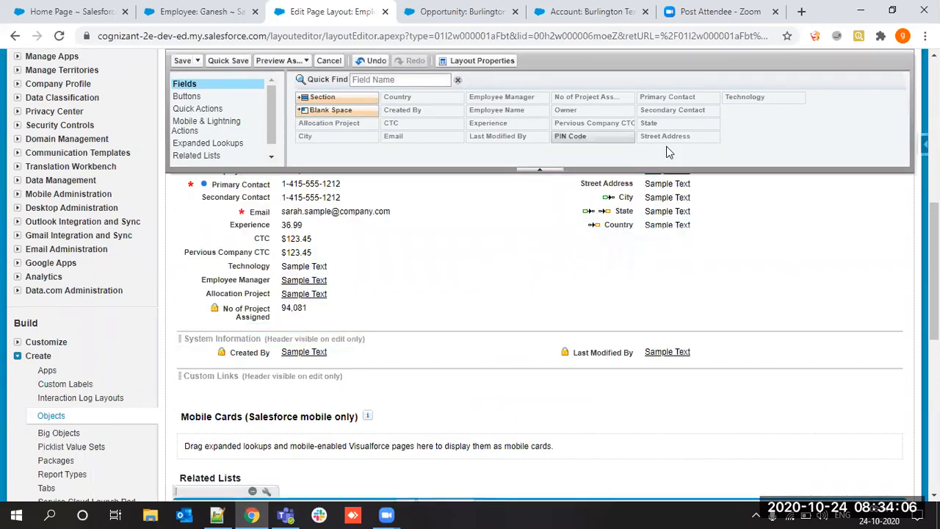
drag(649, 224, 630, 130)
drag(623, 211, 644, 121)
scroll(610, 305, up, 2)
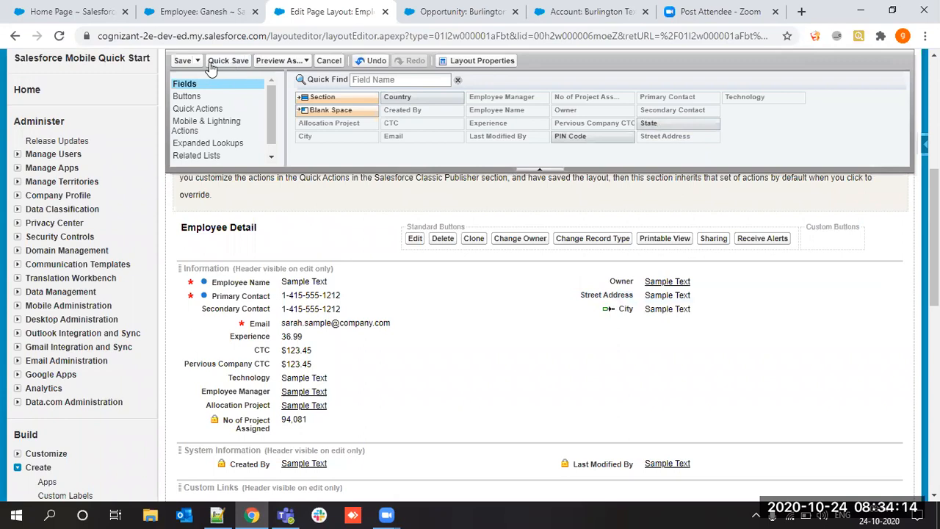
click(180, 61)
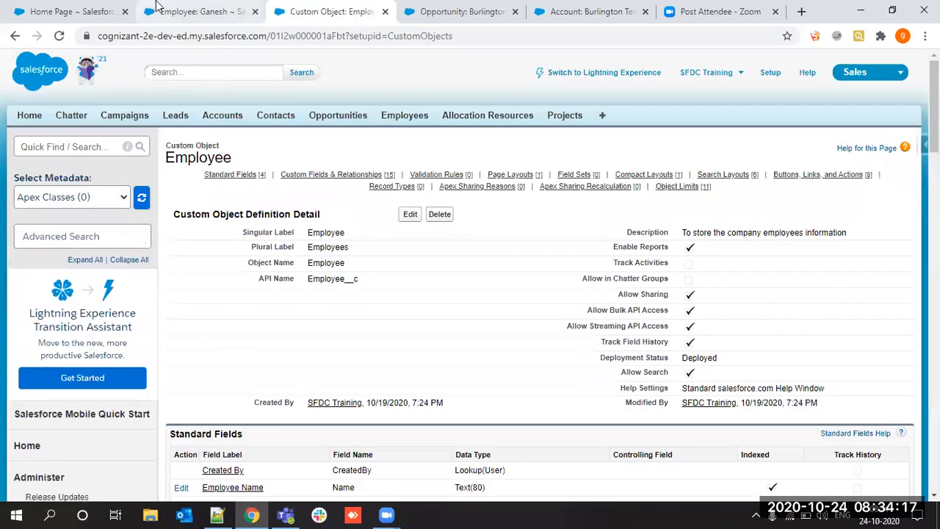
Reload the employee record and check which address fields its details show
click(157, 9)
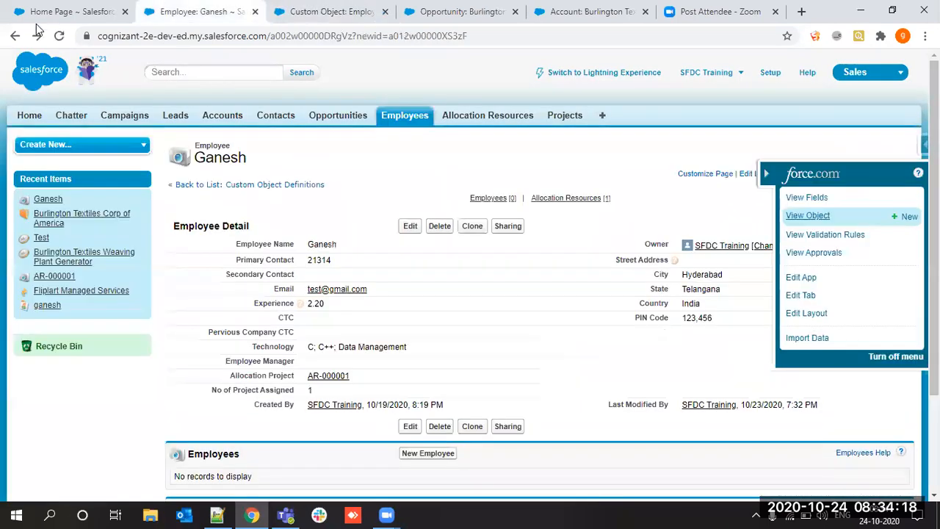
double_click(485, 246)
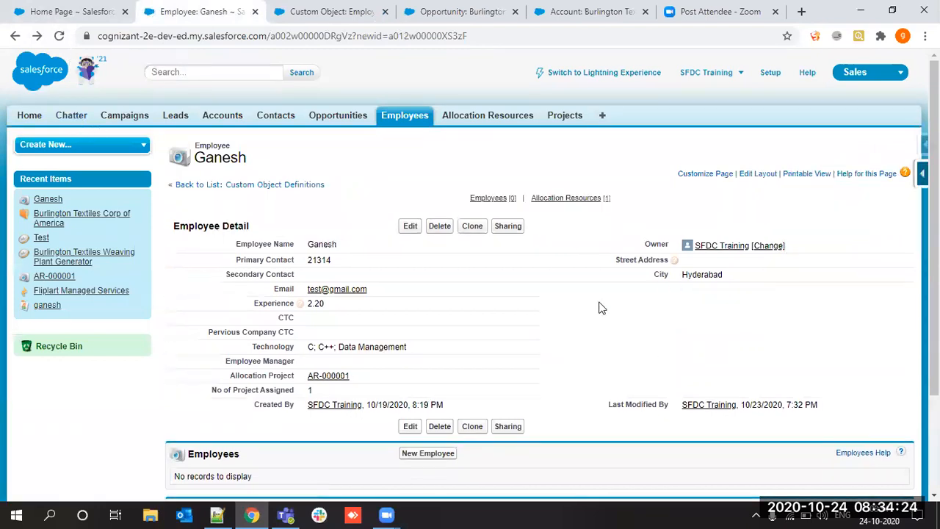
click(369, 6)
click(453, 6)
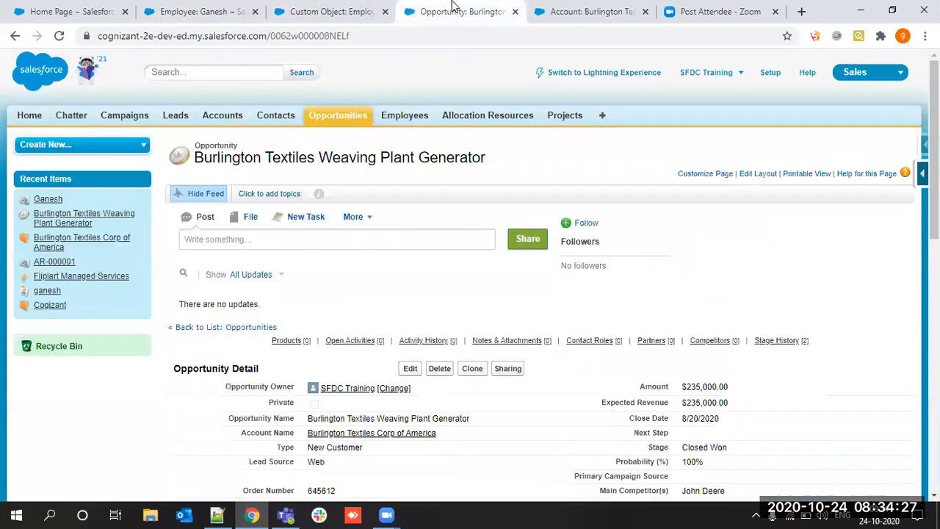
Reopen Employee Layout for editing from the Employee object definition and bring its Information section into view
click(305, 7)
scroll(318, 295, down, 5)
scroll(318, 295, down, 10)
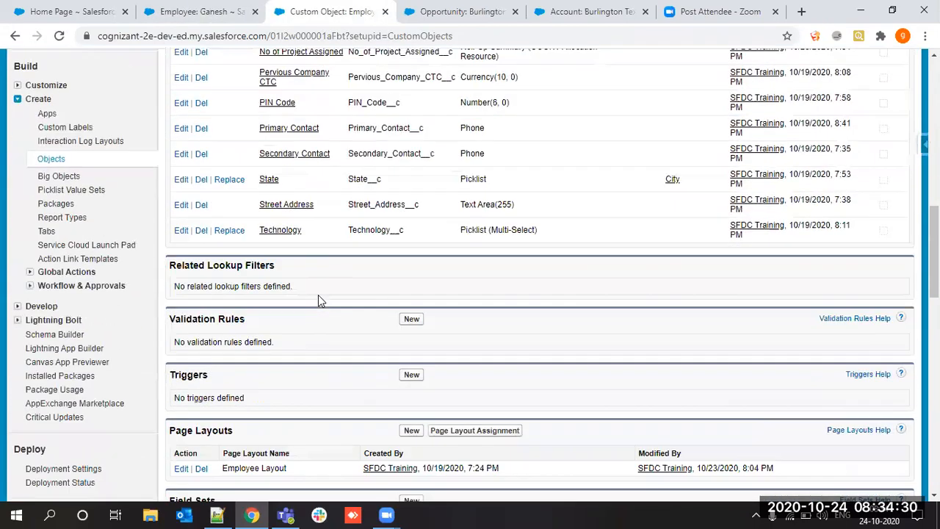
click(181, 305)
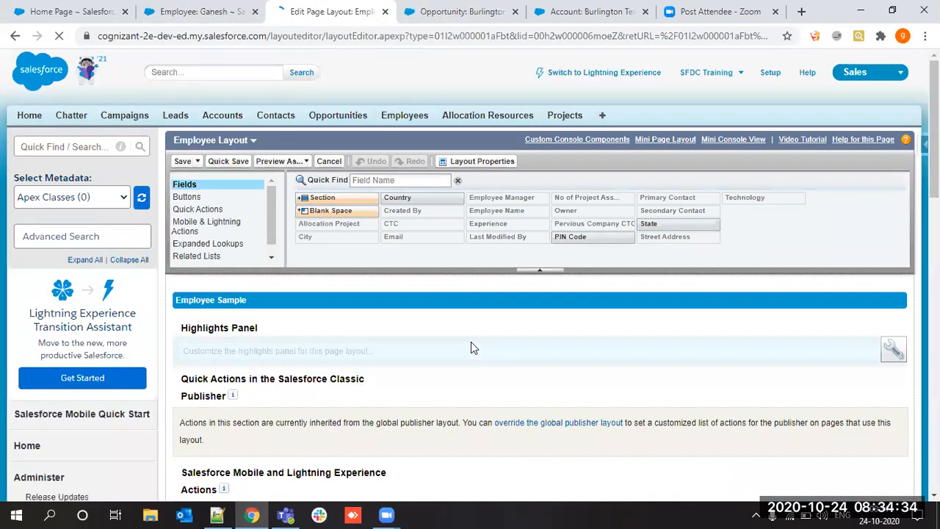
scroll(471, 347, down, 5)
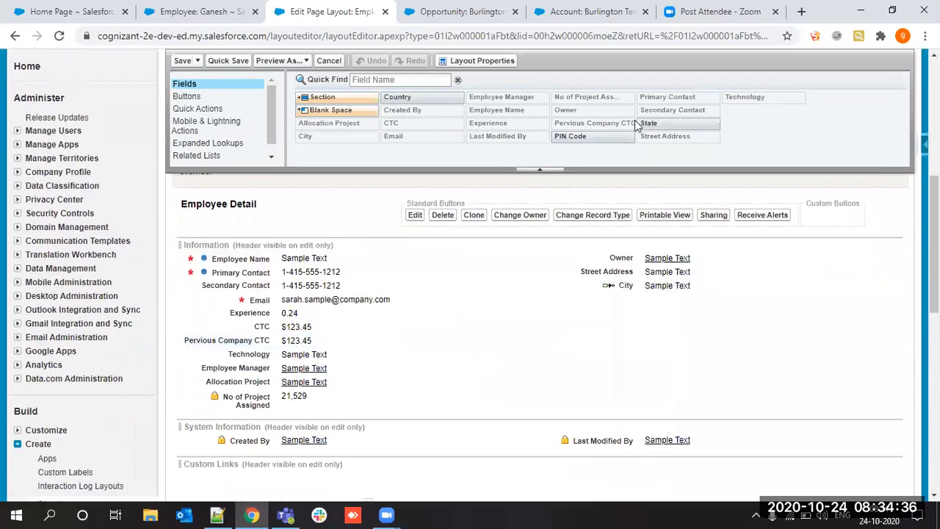
Add the PIN Code and State fields below City in the Employee Layout's Information section
mouse_move(609, 131)
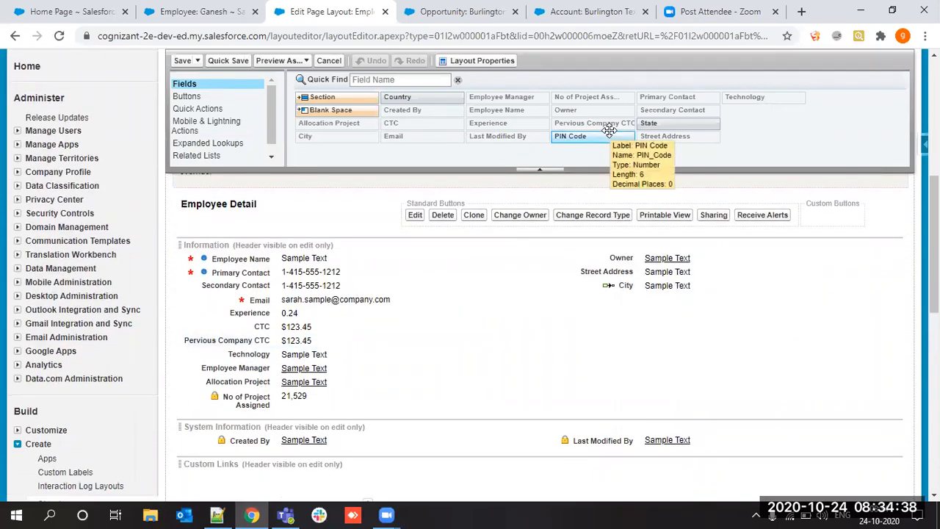
drag(597, 137, 630, 330)
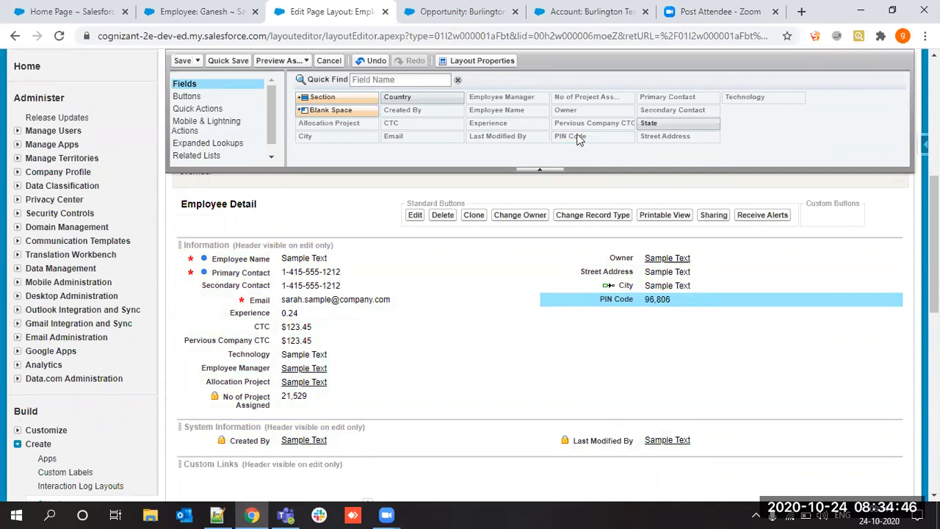
drag(674, 123, 701, 325)
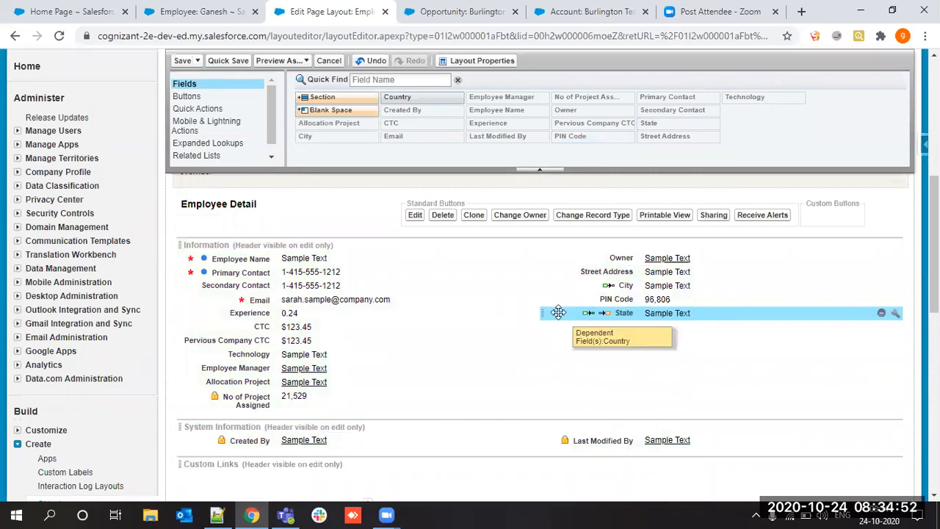
Look over the buttons and quick actions available for the Employee Layout and the sections they belong to
scroll(558, 313, down, 1)
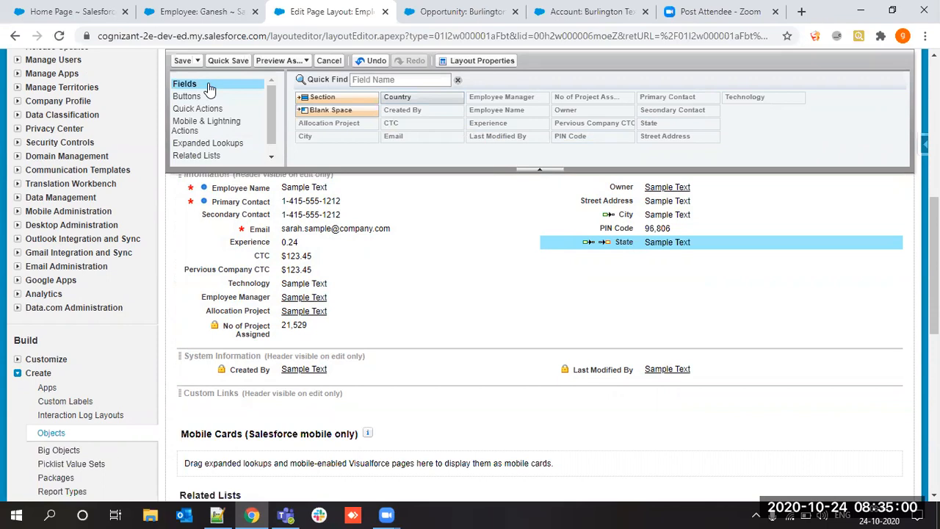
scroll(210, 87, up, 4)
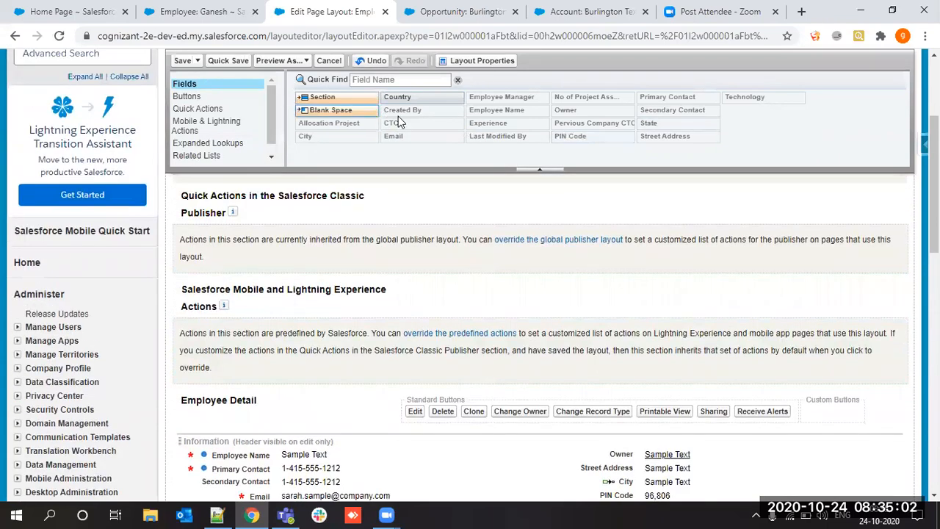
click(188, 97)
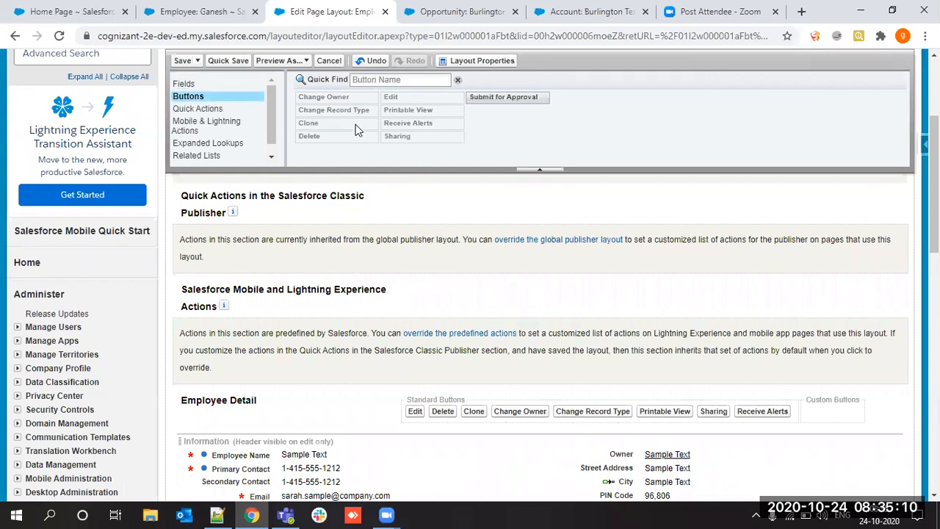
click(203, 110)
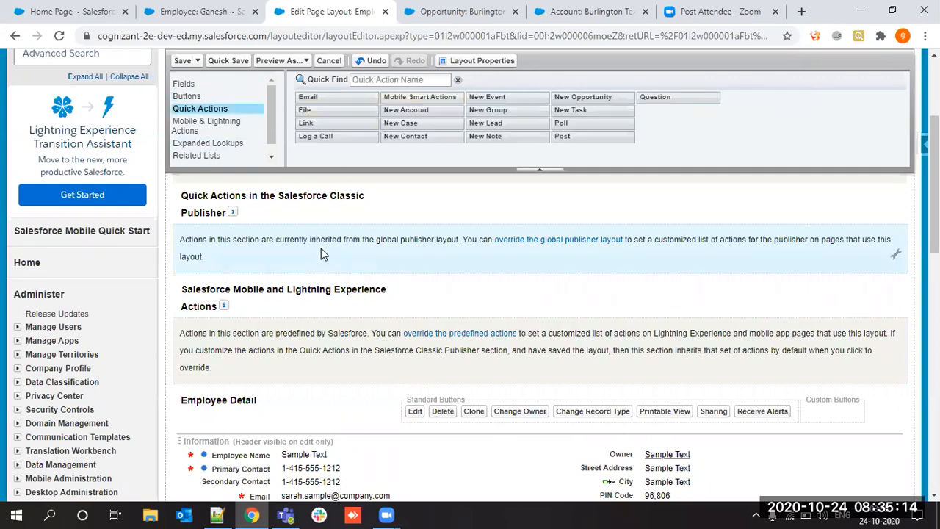
scroll(321, 248, down, 3)
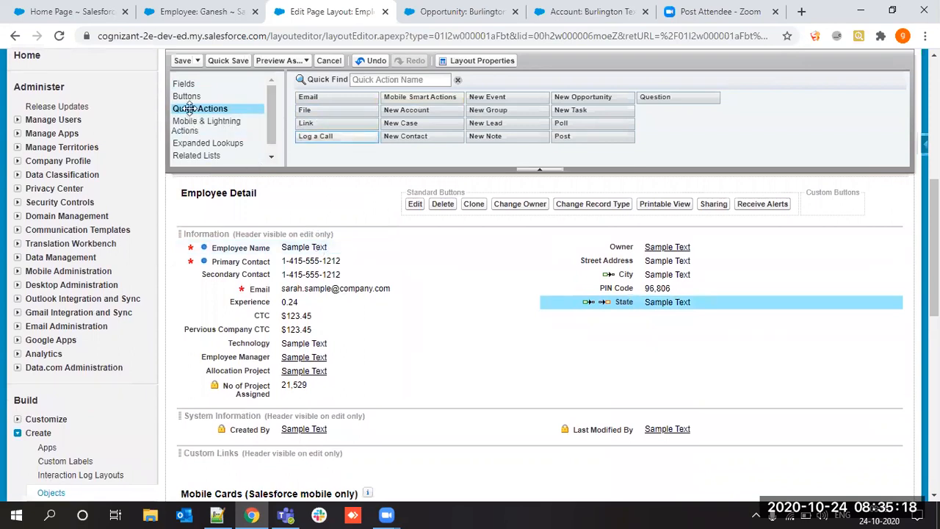
scroll(266, 244, up, 3)
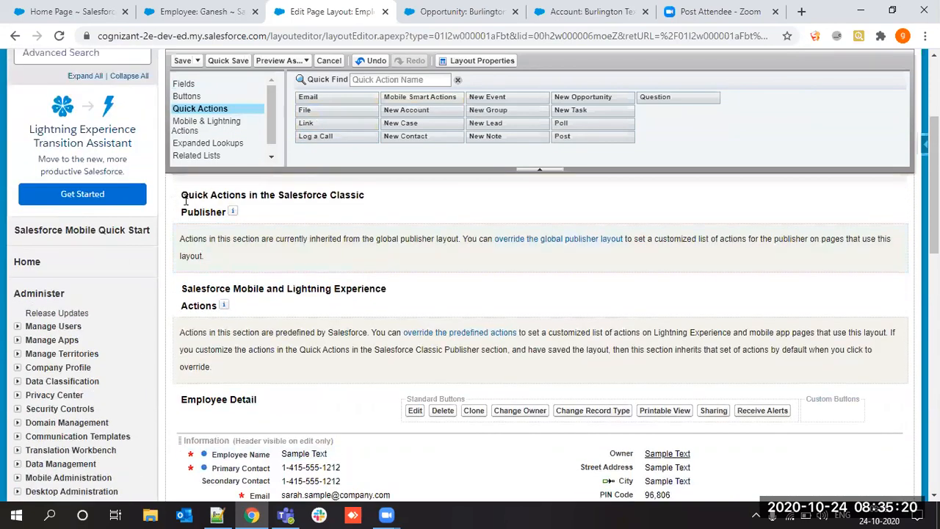
Override the global publisher layout in the Employee Layout's Quick Actions in the Salesforce Classic Publisher section
drag(338, 95, 536, 285)
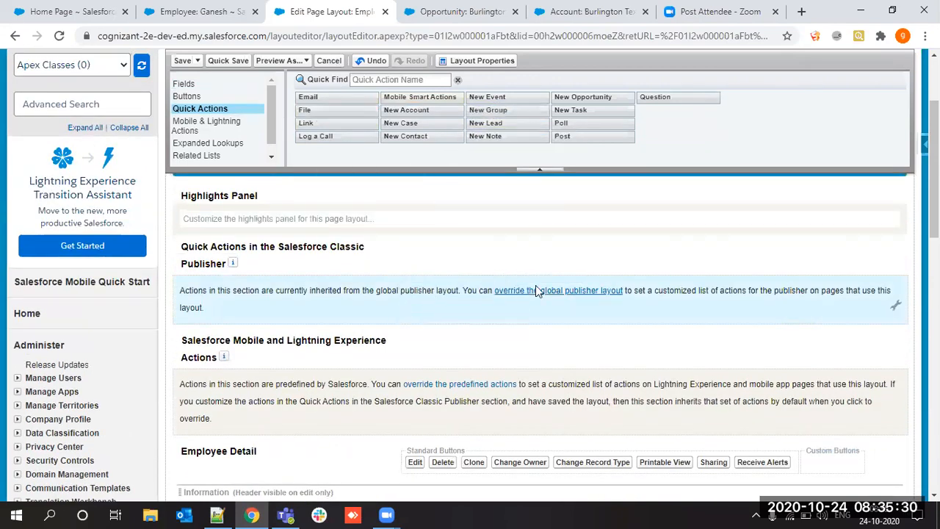
click(534, 292)
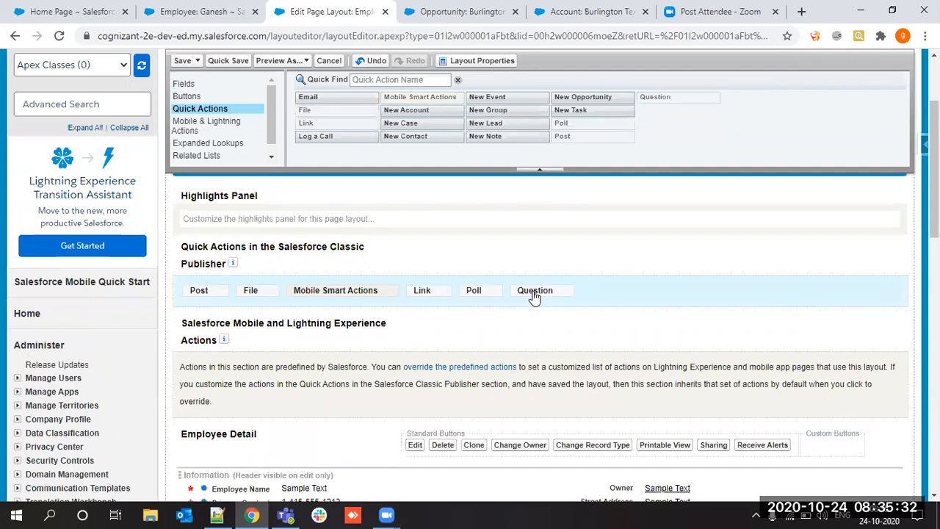
scroll(471, 350, up, 1)
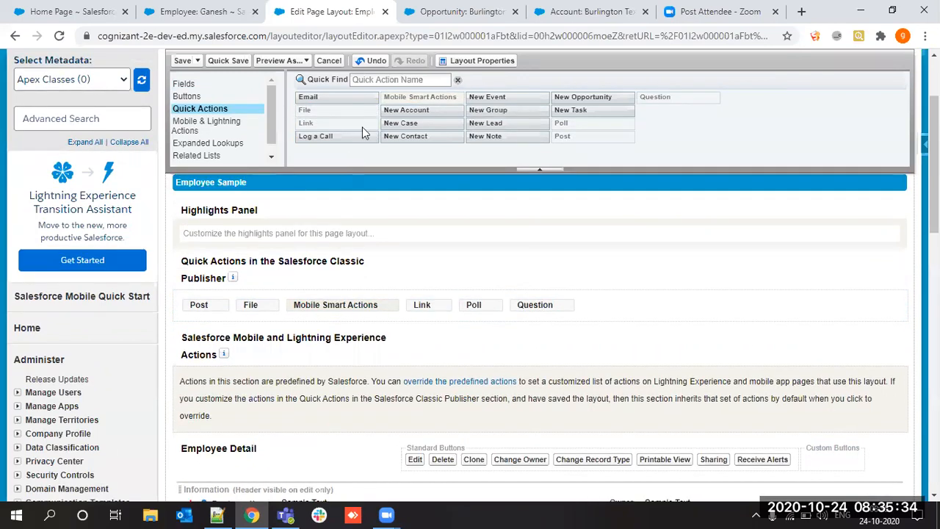
Add the Email and New Contact quick actions to the Quick Actions in the Salesforce Classic Publisher section
mouse_move(321, 98)
mouse_down()
mouse_move(485, 330)
mouse_move(632, 310)
mouse_up()
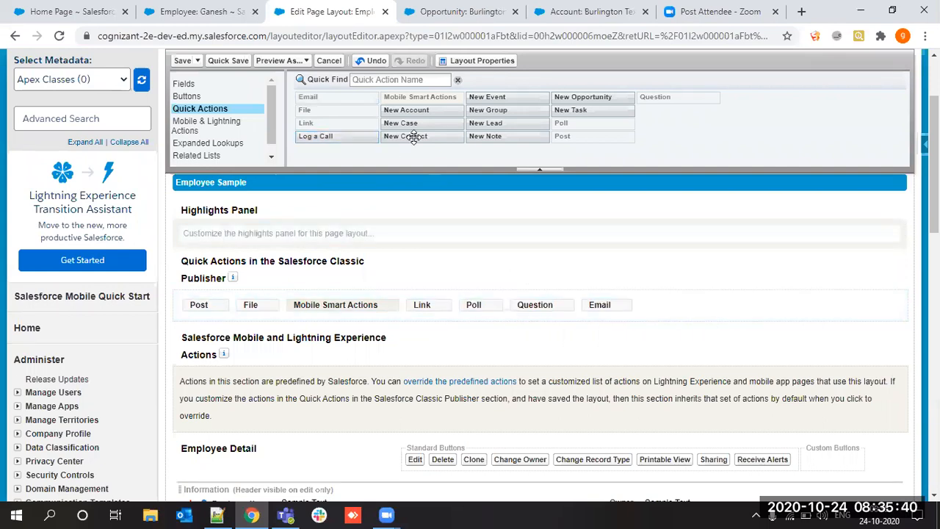
drag(429, 140, 692, 296)
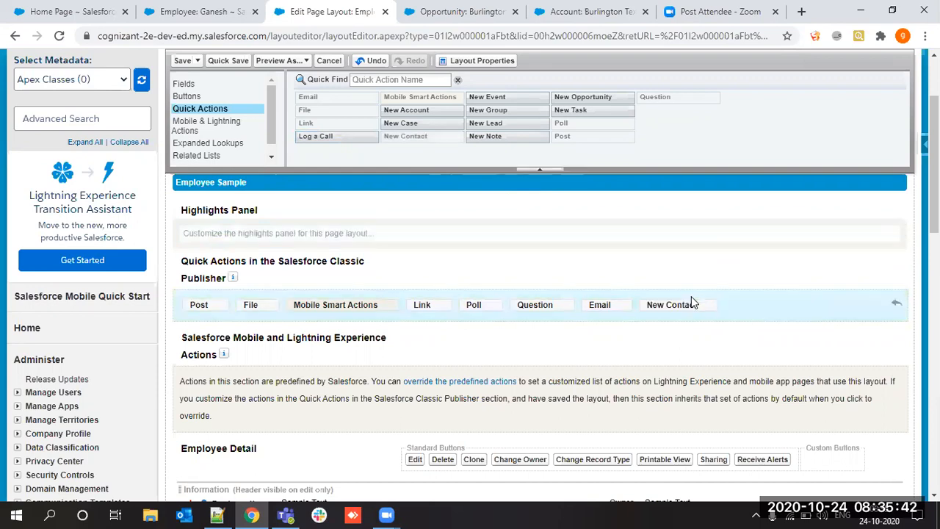
Override the predefined actions in the Salesforce Mobile and Lightning Experience Actions section and add Mobile Smart Actions to it
scroll(414, 350, down, 1)
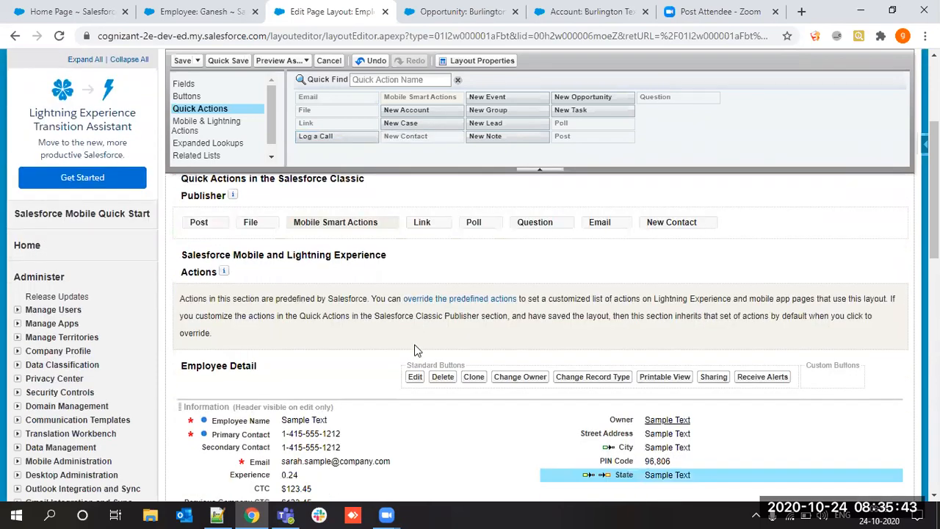
click(463, 298)
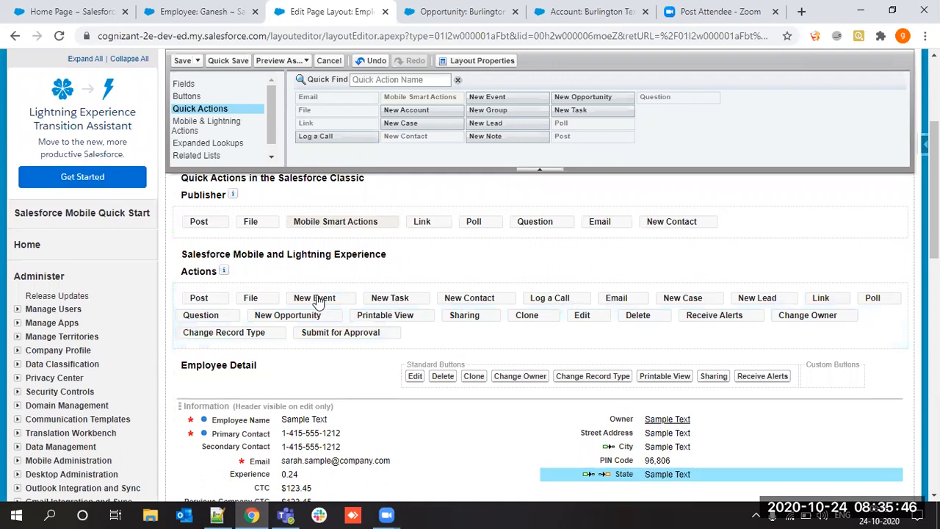
double_click(348, 255)
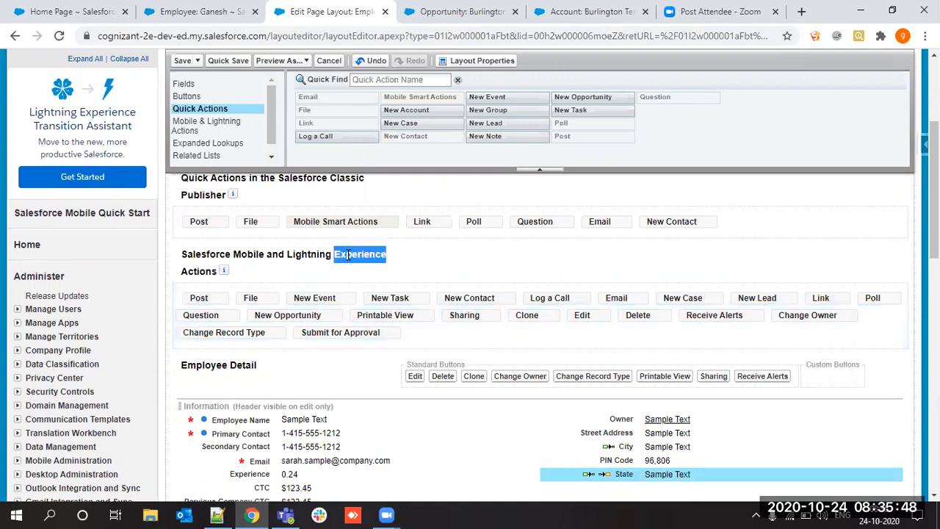
click(305, 254)
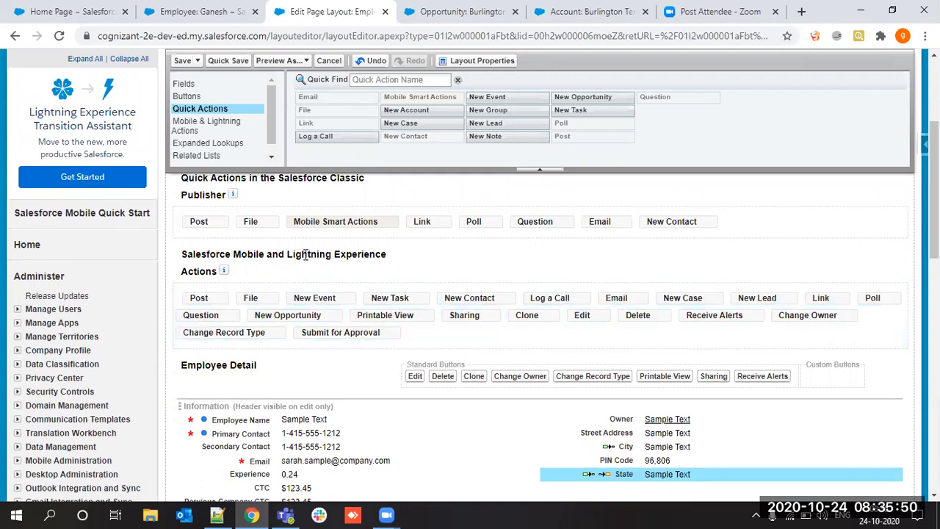
click(208, 129)
drag(507, 110, 466, 361)
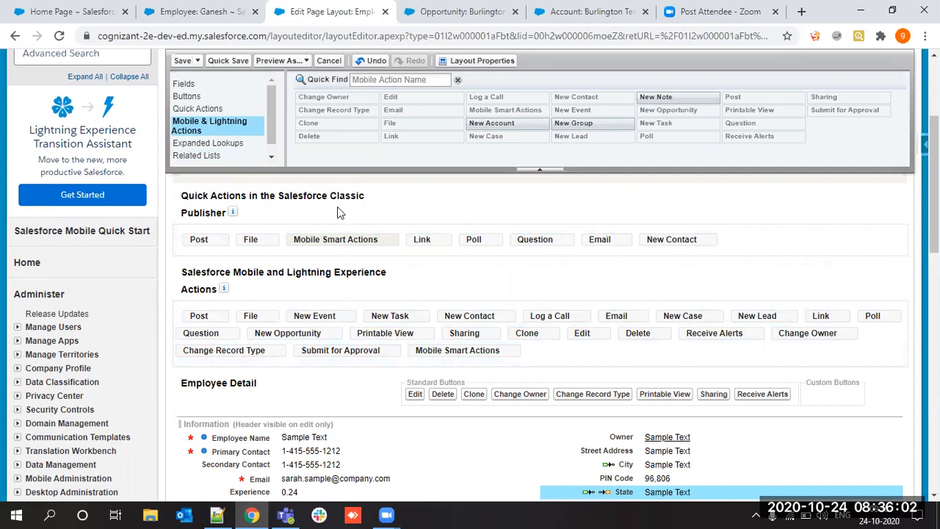
Add the Approval History and Files related lists between Employees and Allocation Resources in the Employee Layout
scroll(230, 147, down, 1)
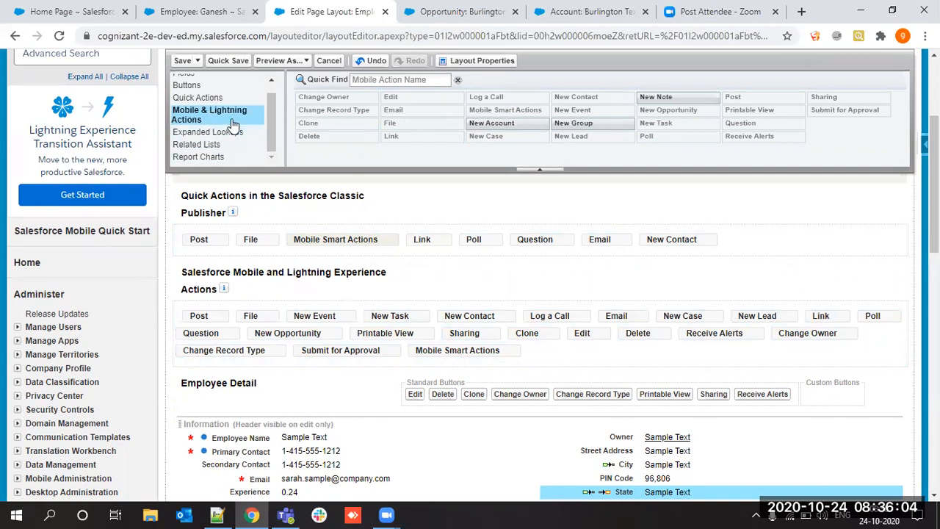
click(231, 137)
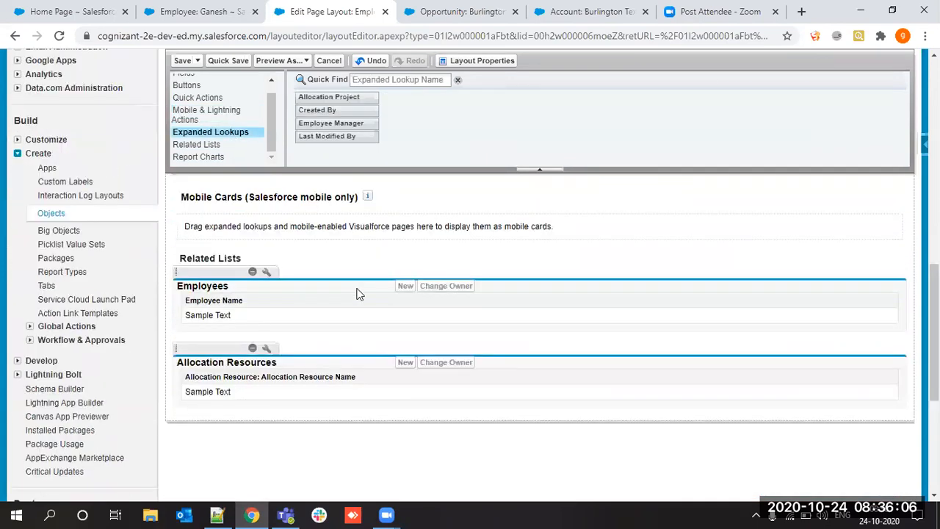
click(215, 145)
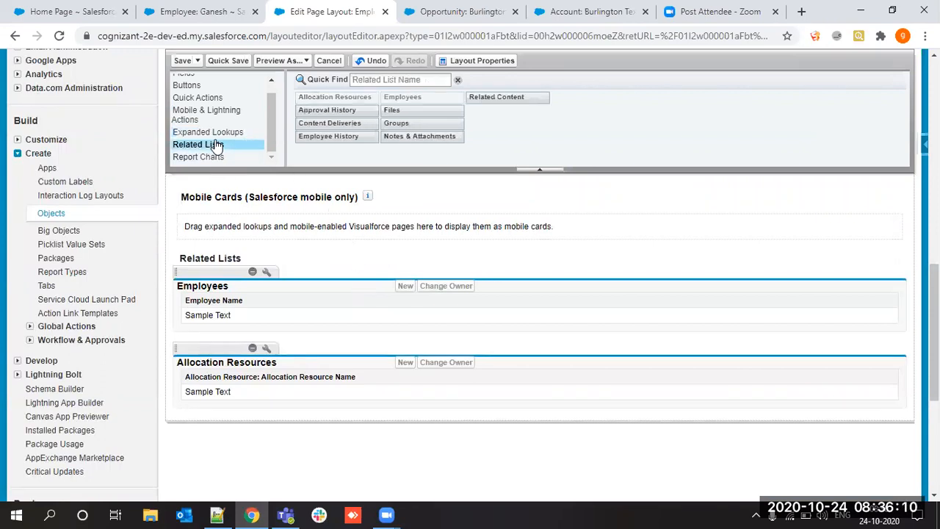
scroll(374, 255, down, 1)
scroll(375, 255, up, 1)
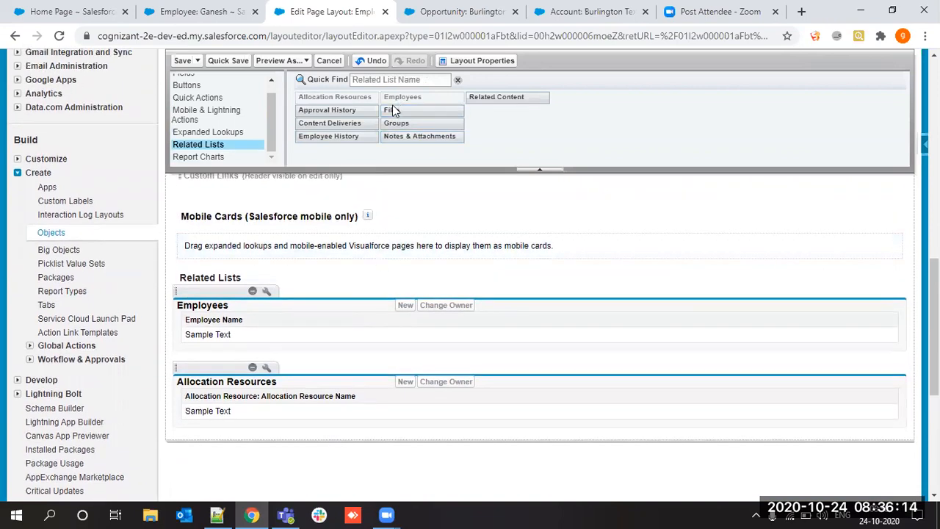
drag(348, 112, 372, 346)
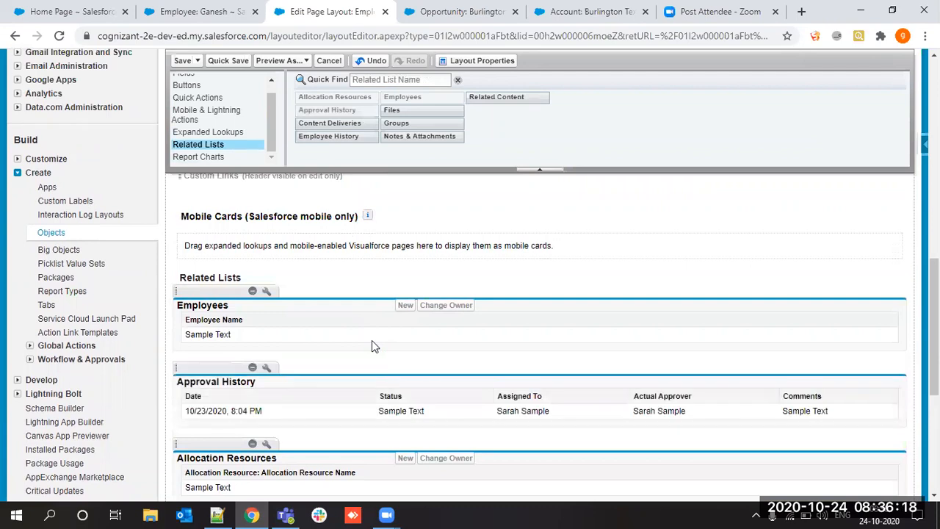
scroll(372, 346, down, 1)
drag(404, 112, 275, 384)
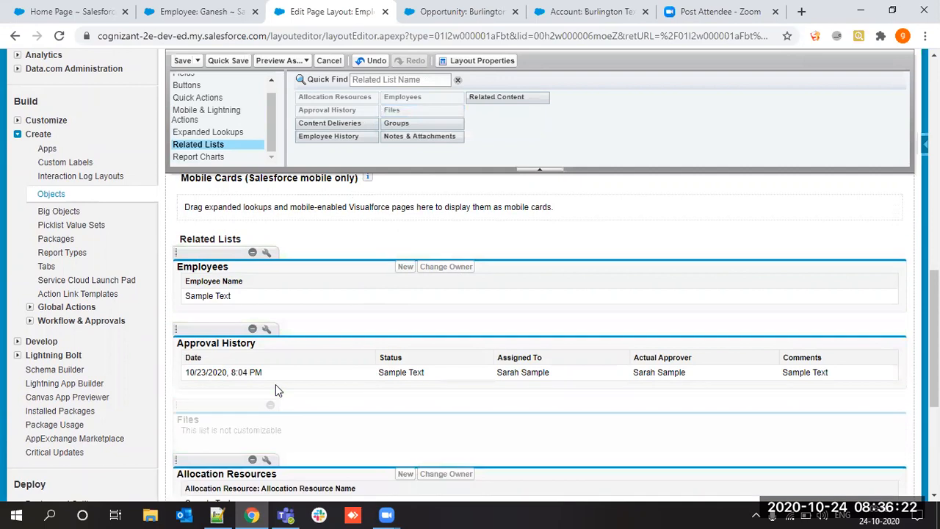
Reorder the related lists so that Files sits between Employees and Approval History
drag(227, 410, 235, 255)
drag(227, 318, 238, 240)
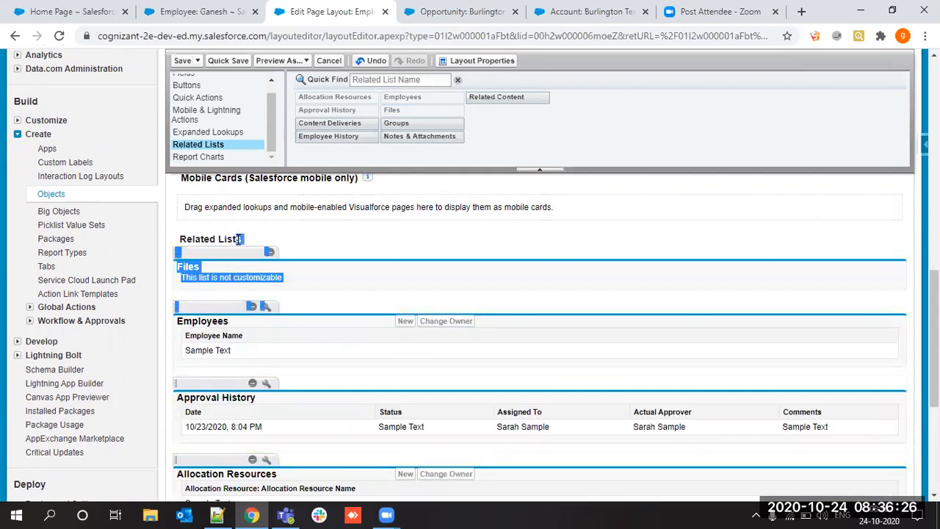
double_click(223, 307)
click(443, 427)
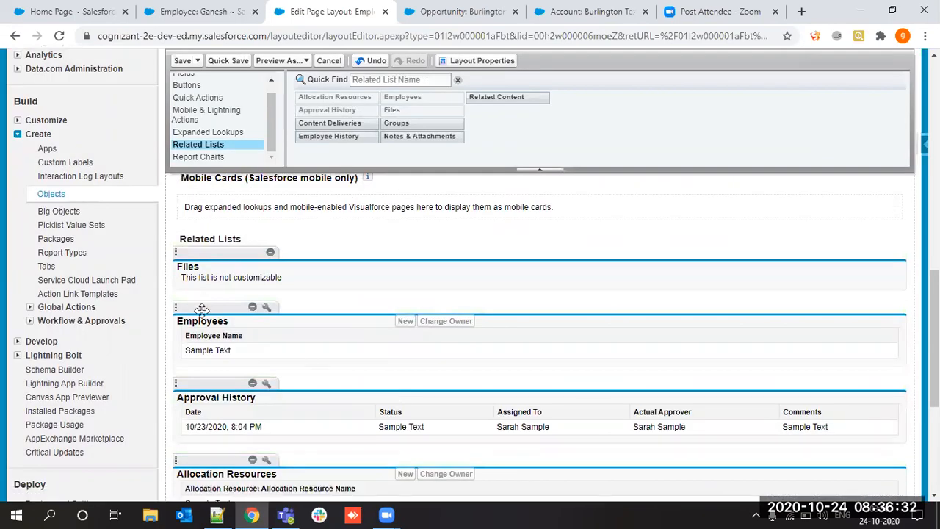
drag(202, 308, 203, 247)
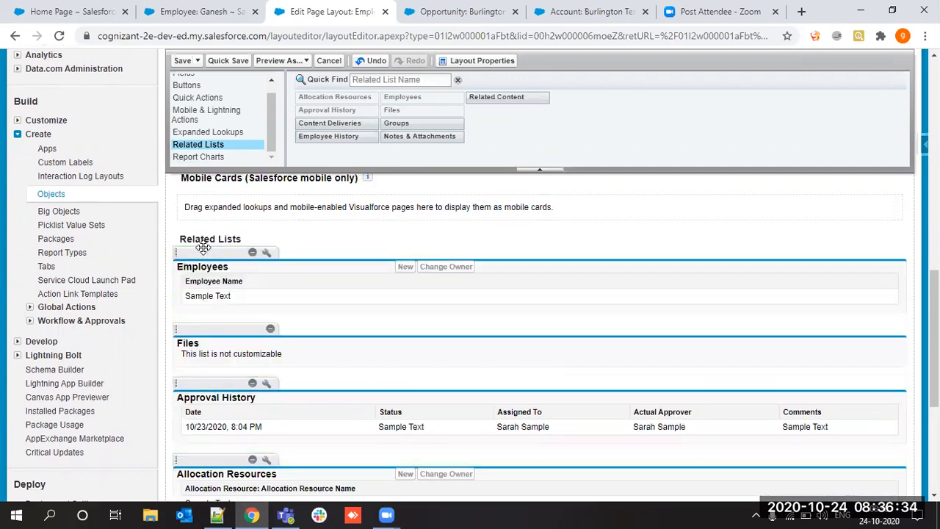
Examine the report chart components available for the Employee Layout and look over the layout's sections and related lists
scroll(337, 234, down, 3)
scroll(338, 233, up, 3)
scroll(217, 140, down, 2)
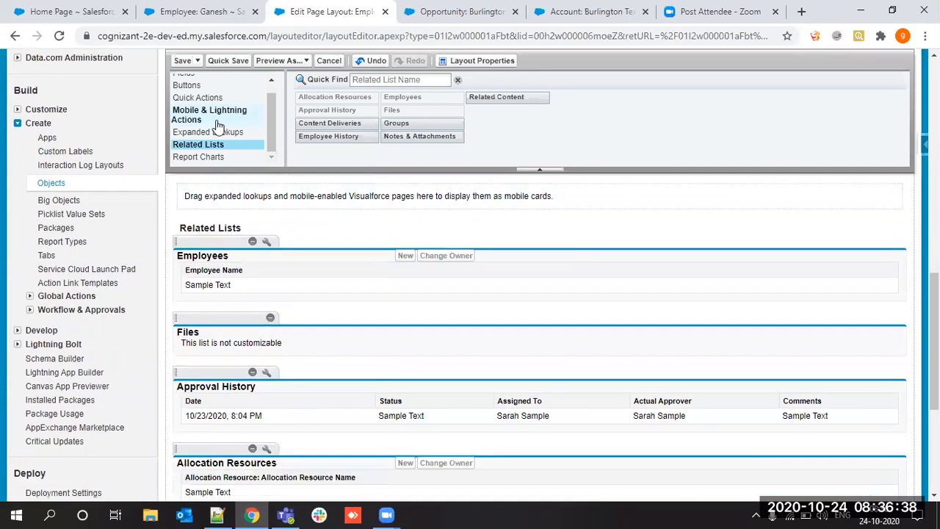
click(217, 159)
scroll(294, 147, up, 10)
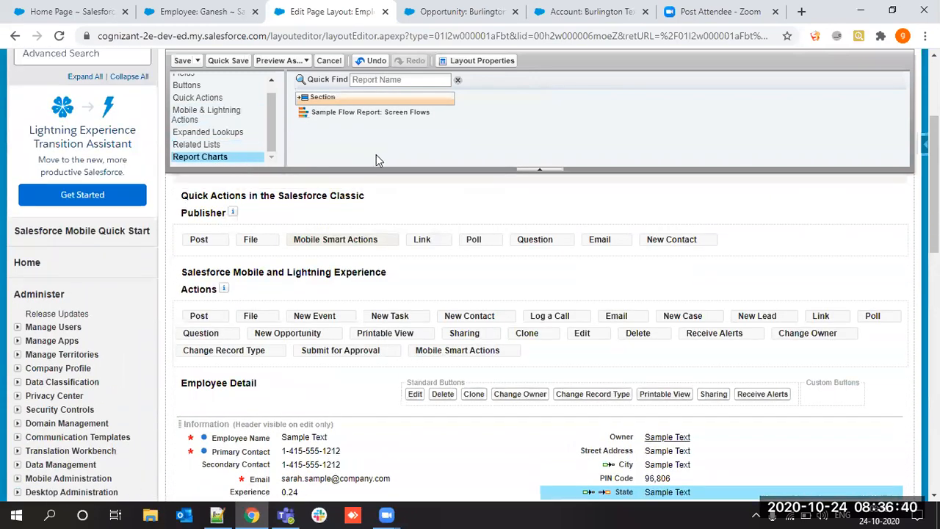
scroll(383, 295, down, 10)
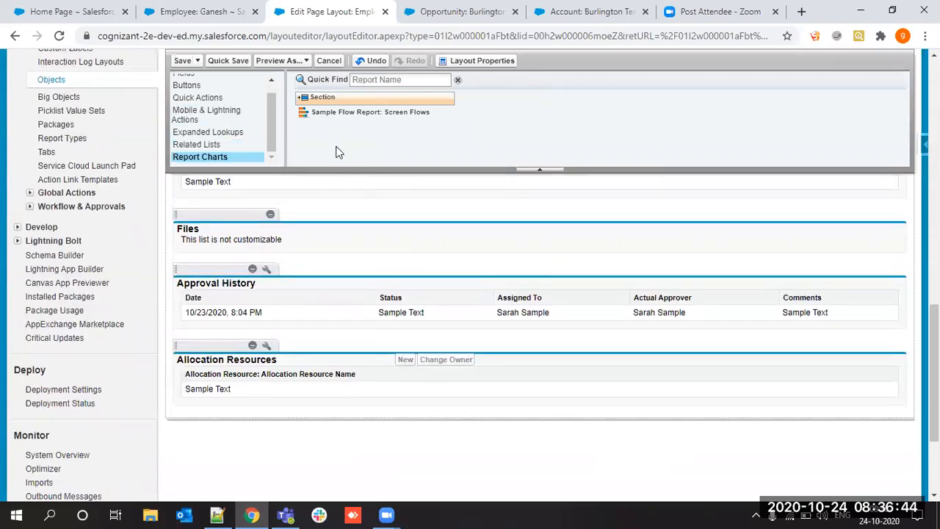
scroll(297, 264, up, 15)
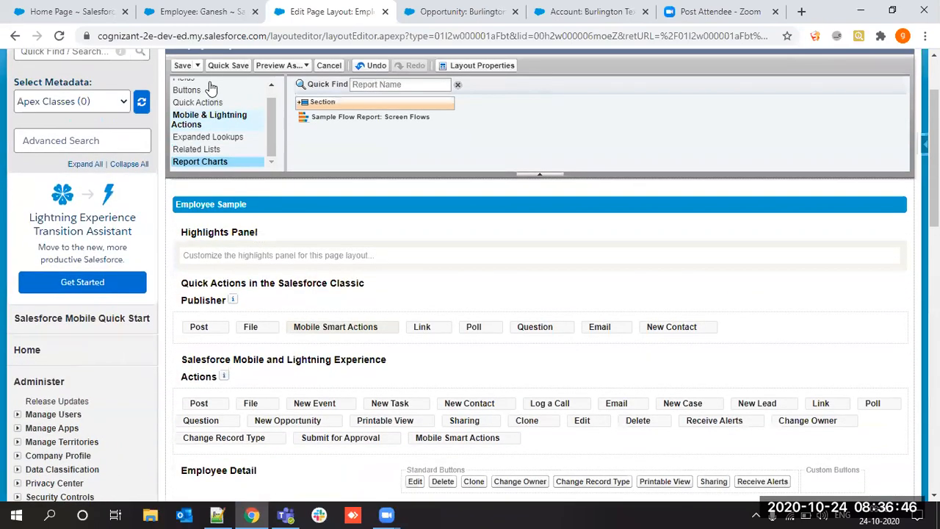
scroll(210, 139, up, 1)
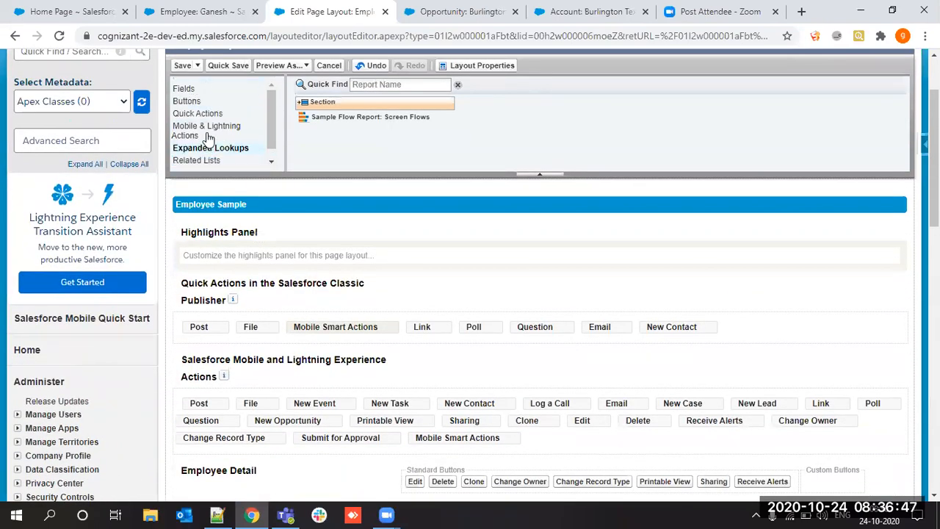
click(197, 89)
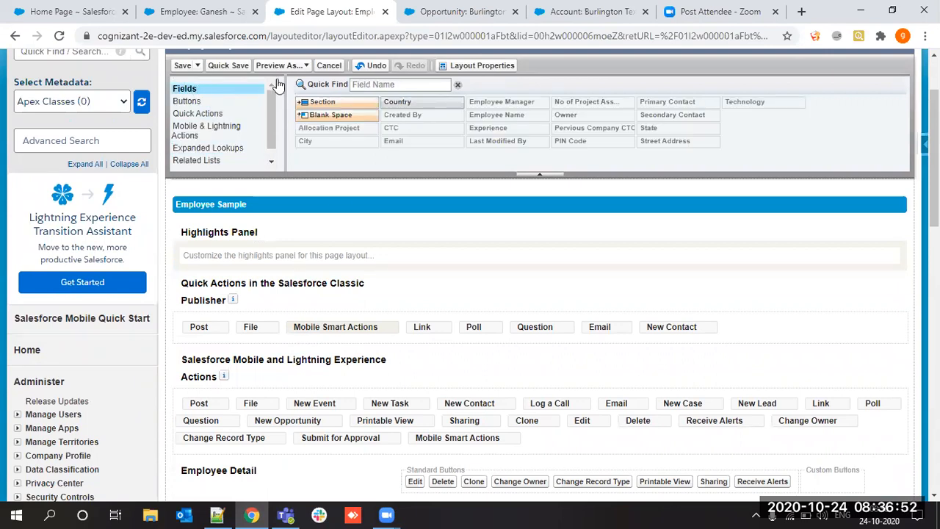
scroll(377, 189, down, 1)
scroll(378, 188, down, 5)
scroll(378, 189, up, 2)
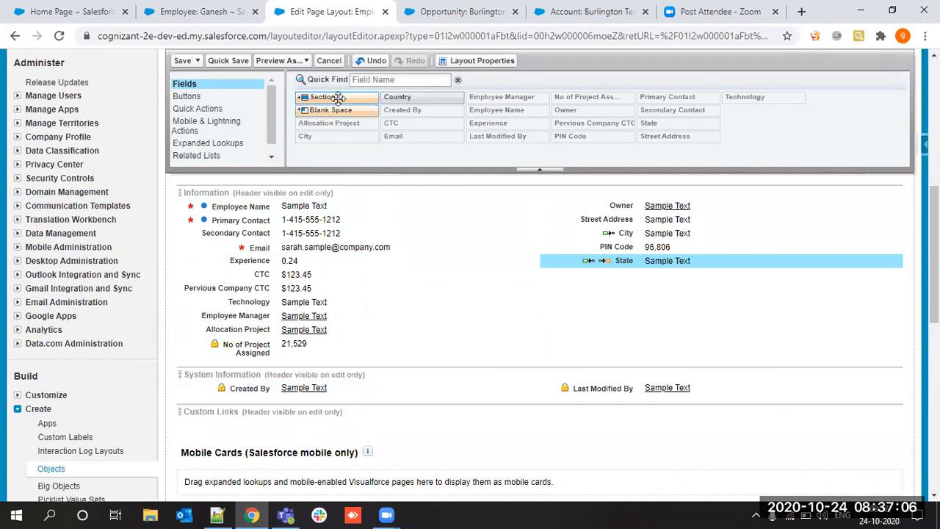
mouse_move(337, 98)
mouse_down()
mouse_move(385, 275)
mouse_move(366, 367)
mouse_move(360, 360)
mouse_up()
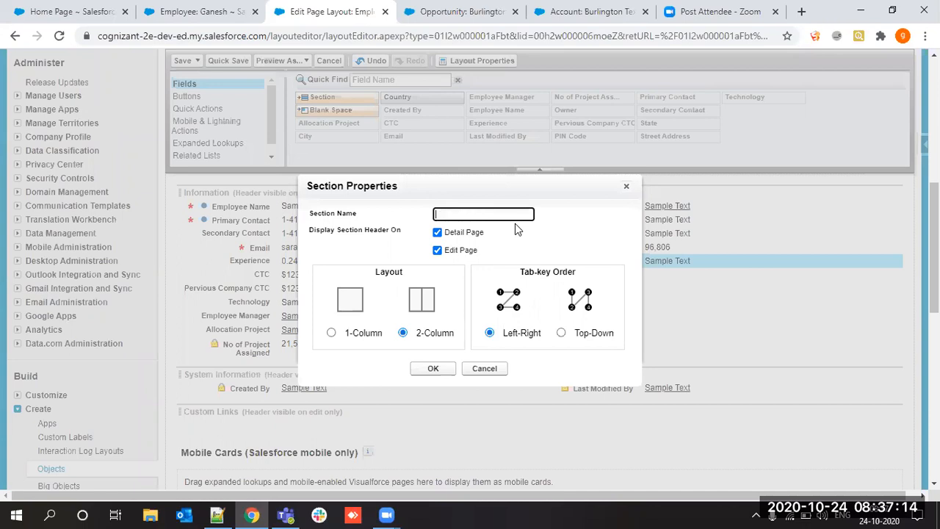
text(Address Information)
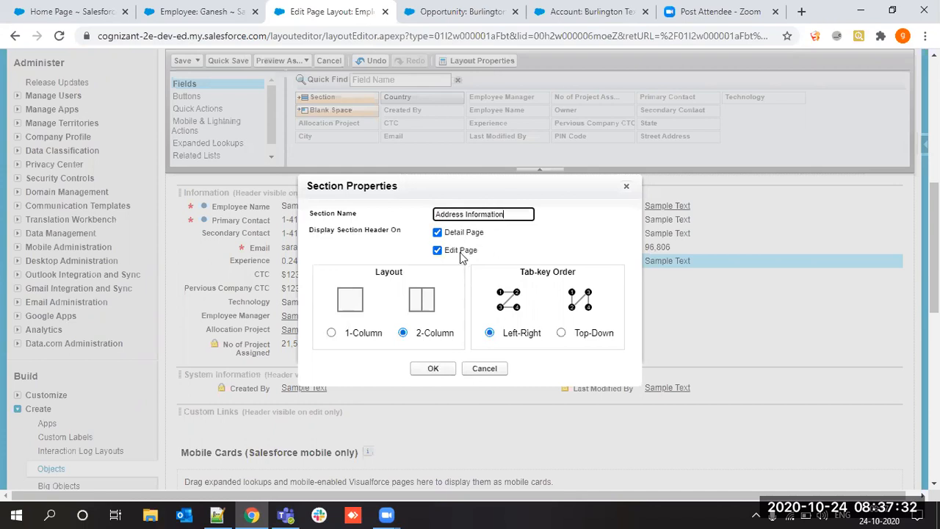
click(200, 11)
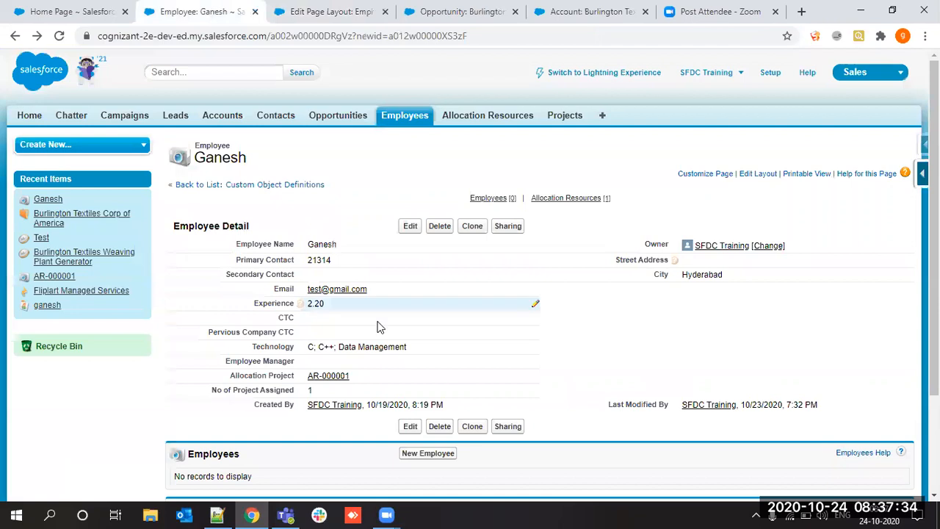
scroll(379, 327, down, 3)
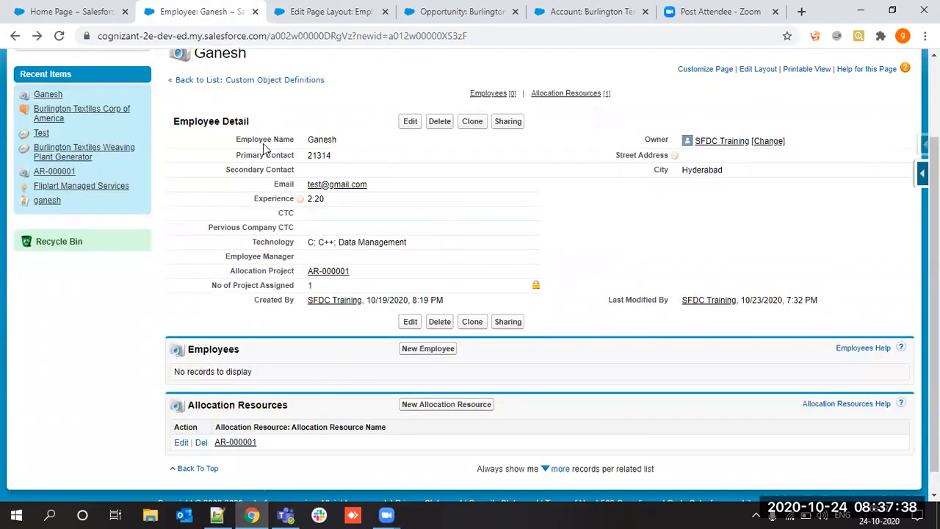
click(328, 11)
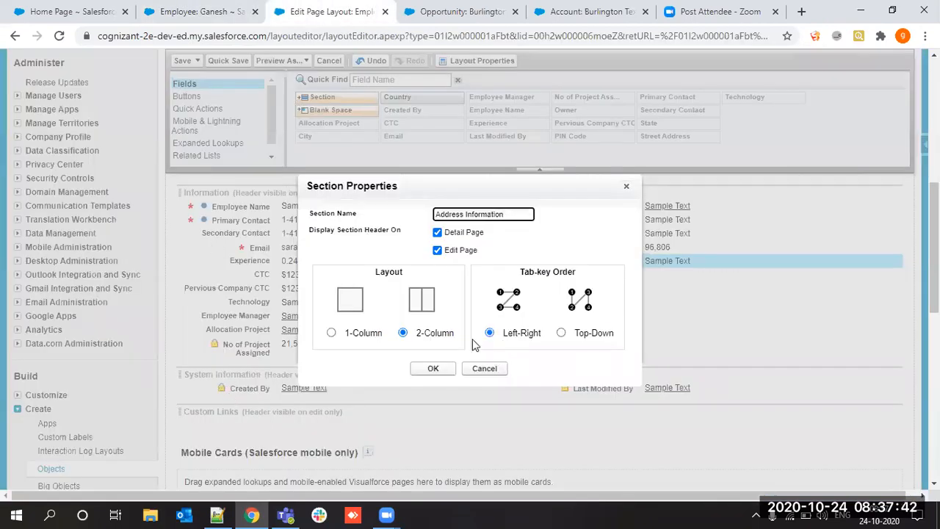
click(484, 369)
Display the System Information section's header on the detail page as well as on the edit page
scroll(524, 278, up, 1)
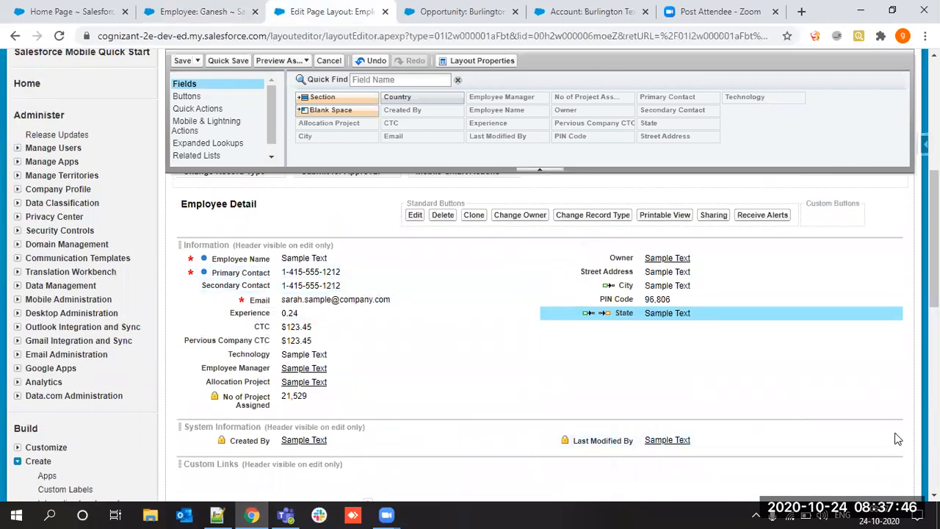
click(895, 425)
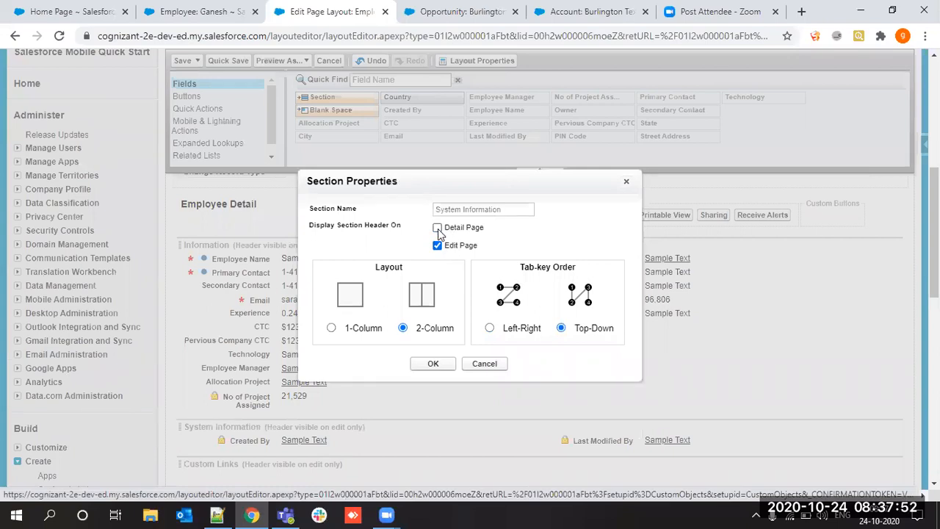
click(430, 363)
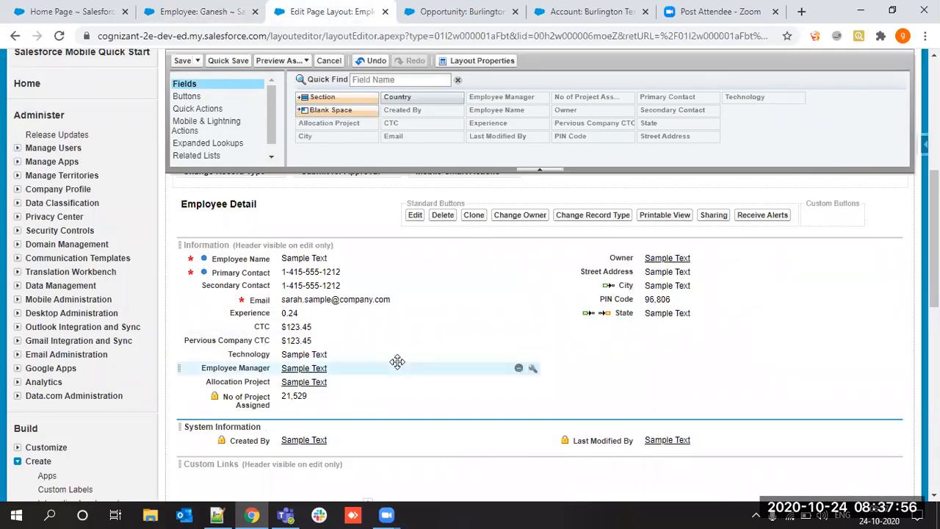
Check how the Created By and Last Modified By fields are presented on the existing Employee record's detail page
scroll(398, 362, down, 1)
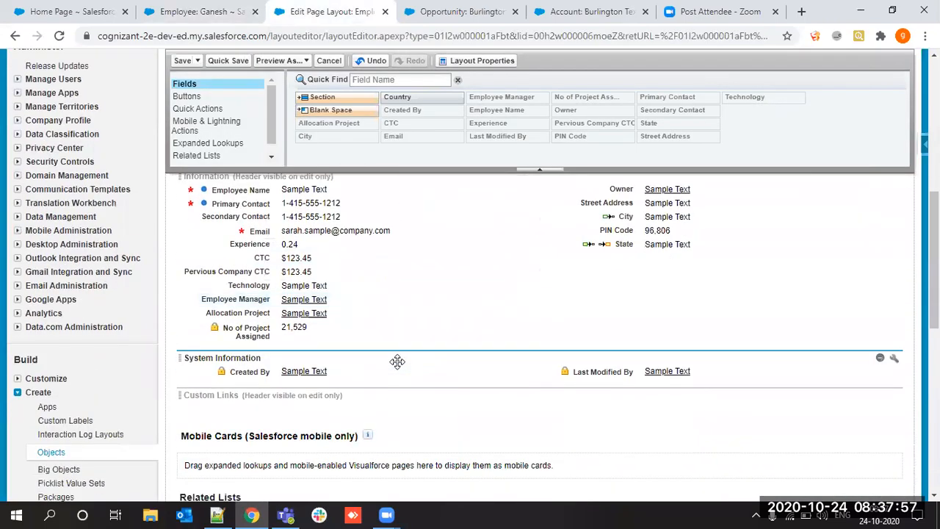
click(177, 10)
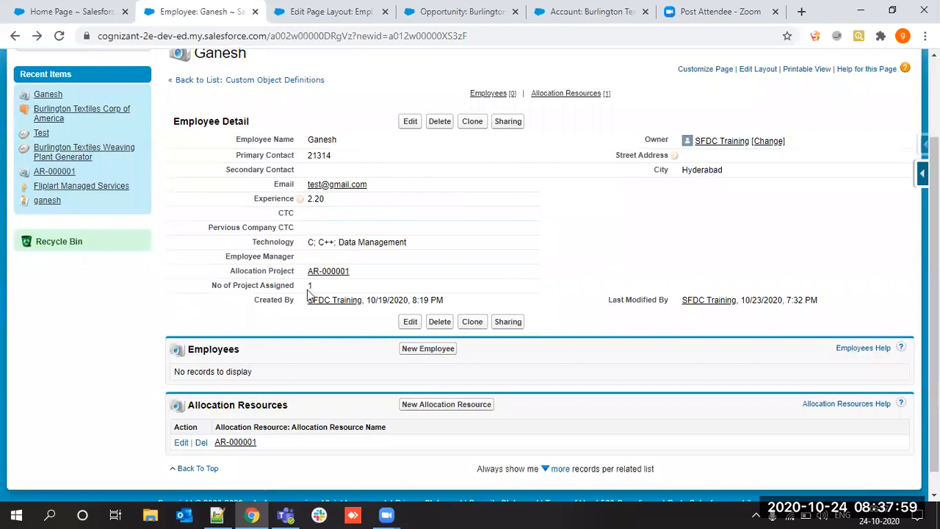
double_click(479, 274)
drag(574, 283, 439, 130)
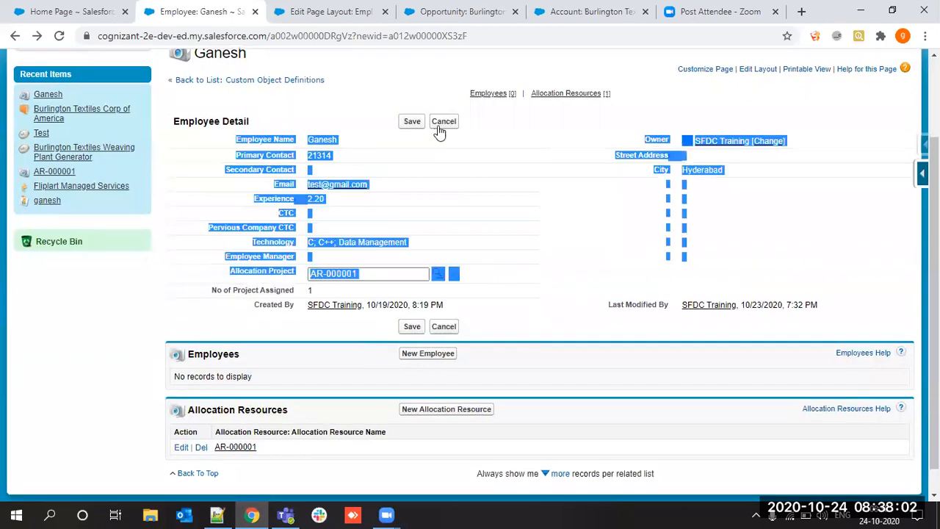
click(440, 121)
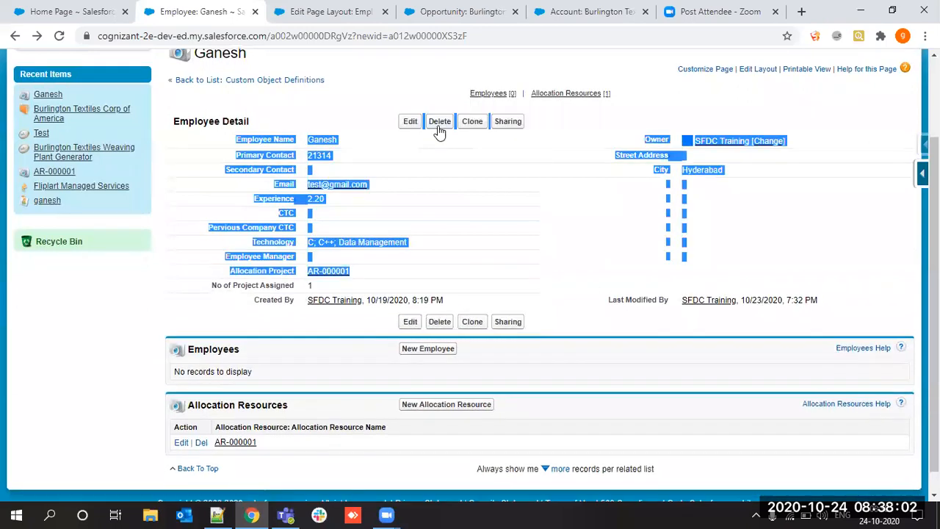
Check which sections and fields the existing Employee record's edit page shows compared with the layout, and leave it without changes
click(641, 313)
click(369, 10)
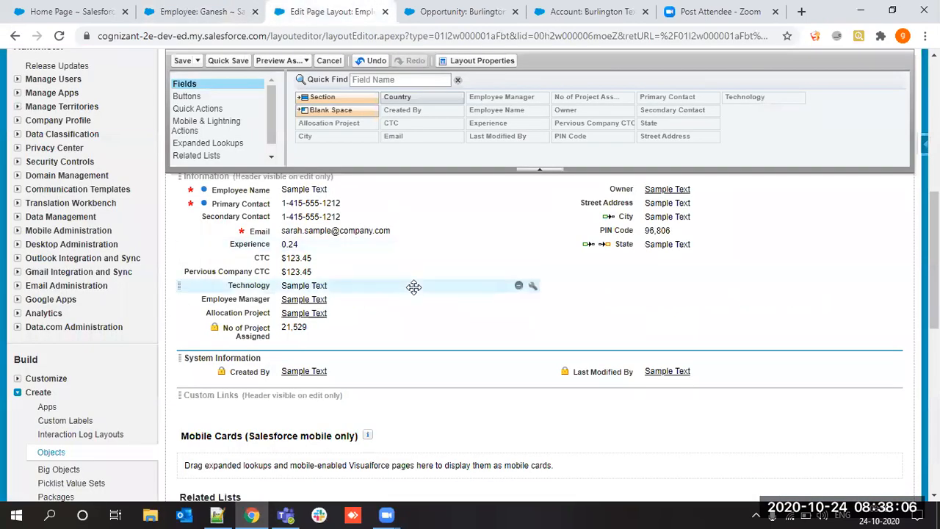
scroll(413, 286, up, 1)
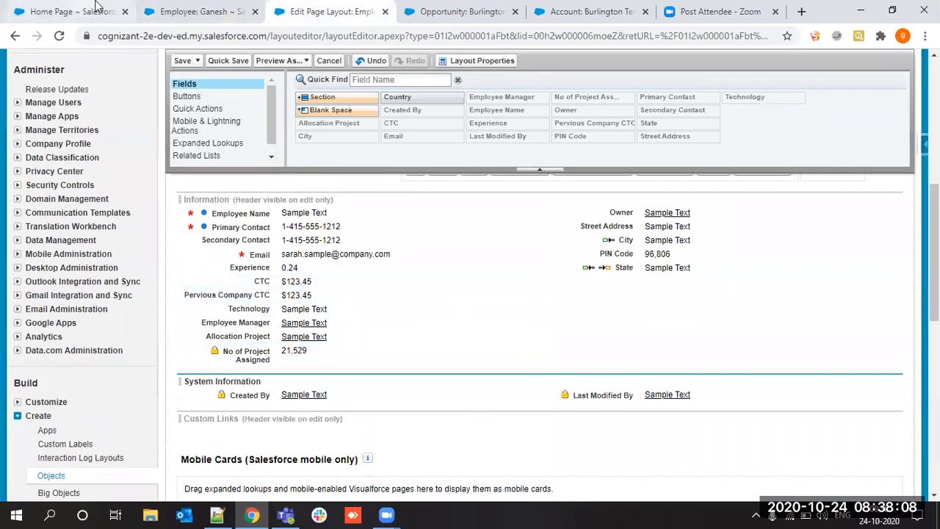
click(189, 10)
click(411, 123)
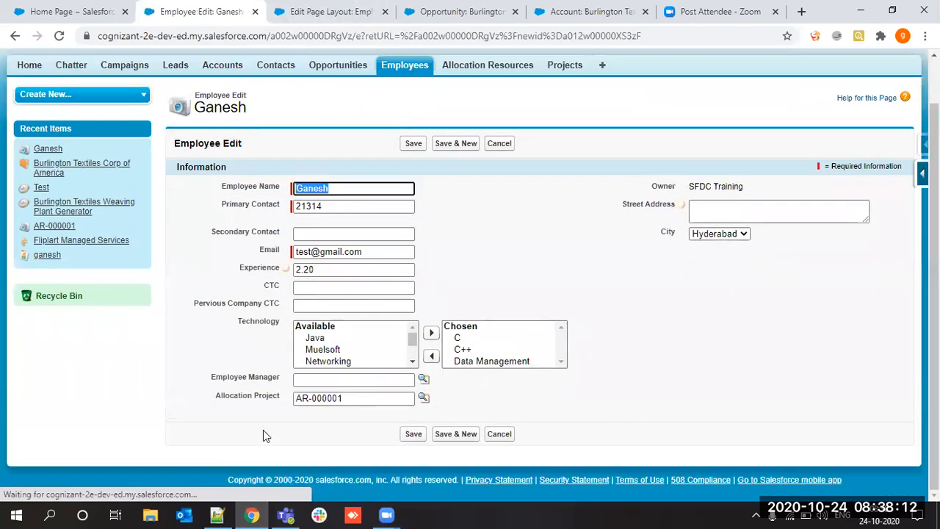
click(502, 143)
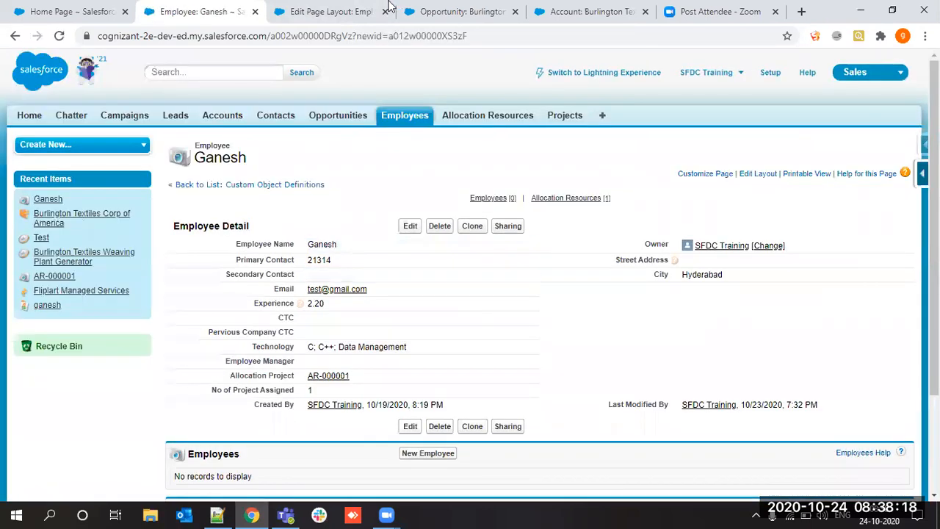
Add a one-column section named Address Information to the Employee page layout, between the Information and System Information sections
click(389, 6)
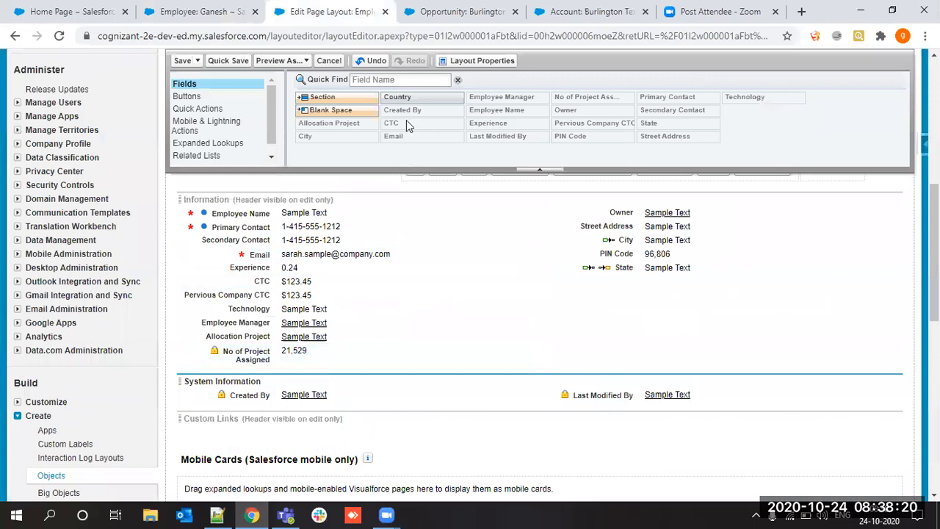
drag(372, 308, 389, 368)
key(BackSpace)
key(BackSpace)
key(BackSpace)
key(BackSpace)
key(BackSpace)
key(BackSpace)
key(BackSpace)
key(BackSpace)
key(BackSpace)
key(BackSpace)
key(BackSpace)
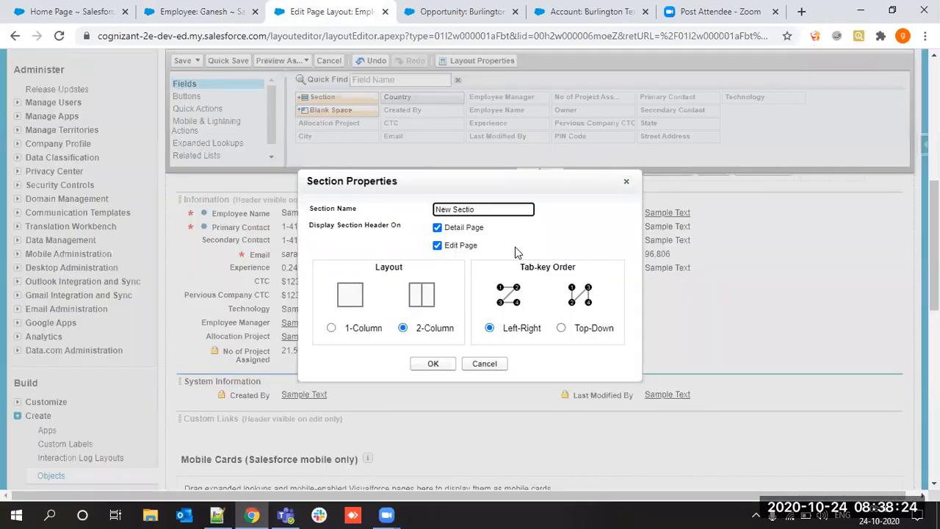
text(Address)
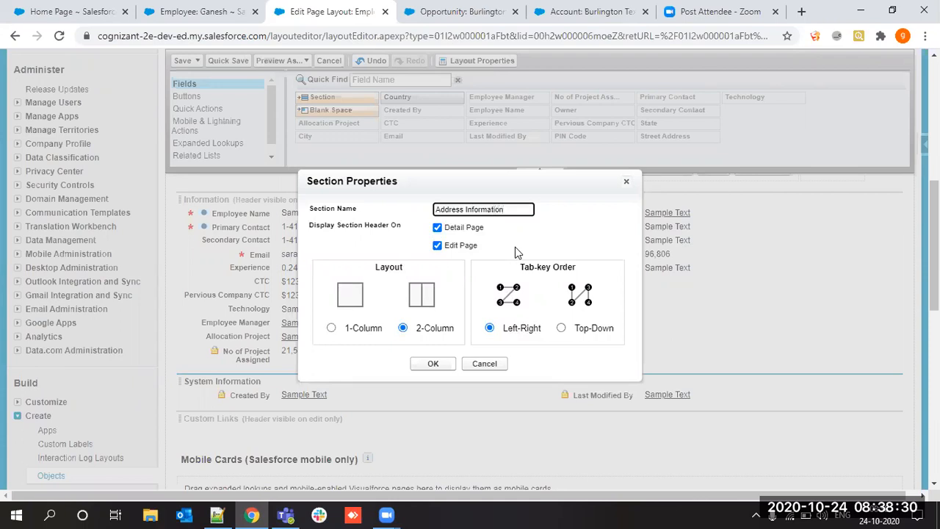
click(610, 240)
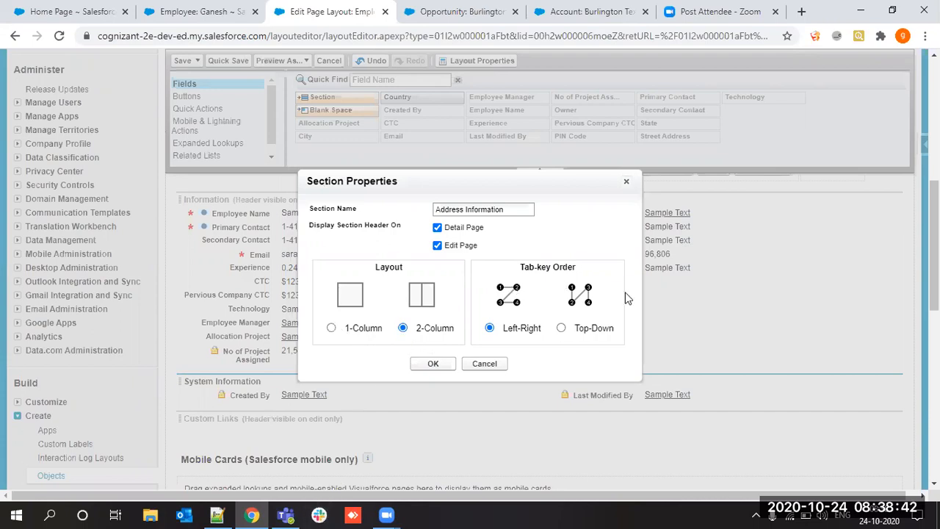
click(373, 332)
click(433, 364)
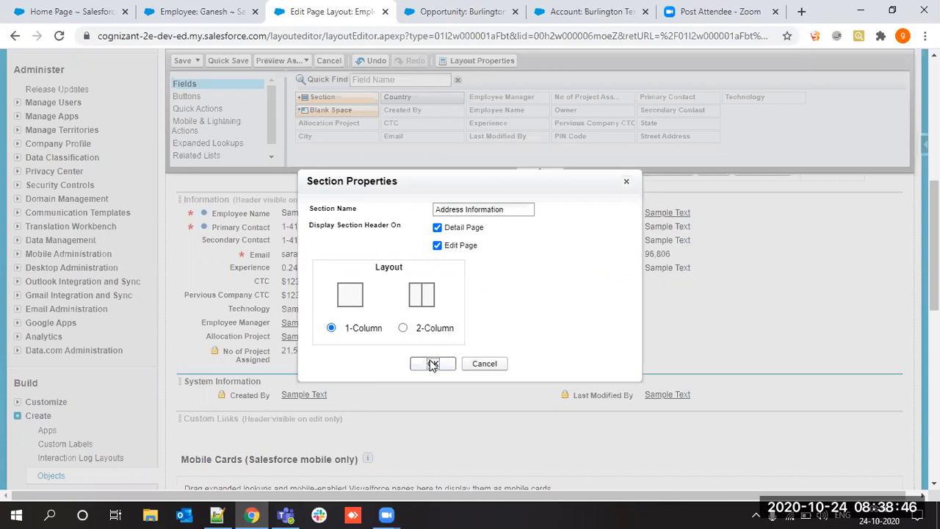
Move the City and State fields from the Information section into the Address Information section
scroll(534, 411, down, 1)
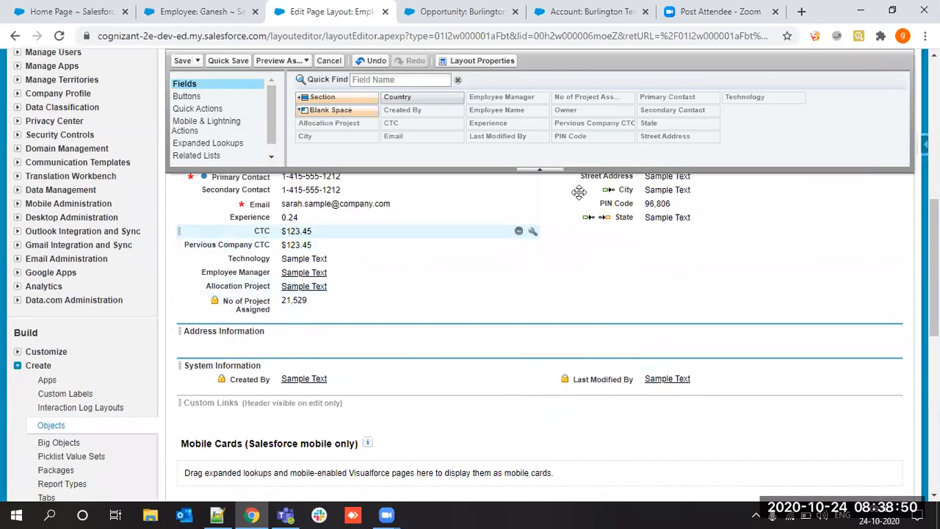
drag(579, 192, 487, 344)
drag(624, 204, 710, 336)
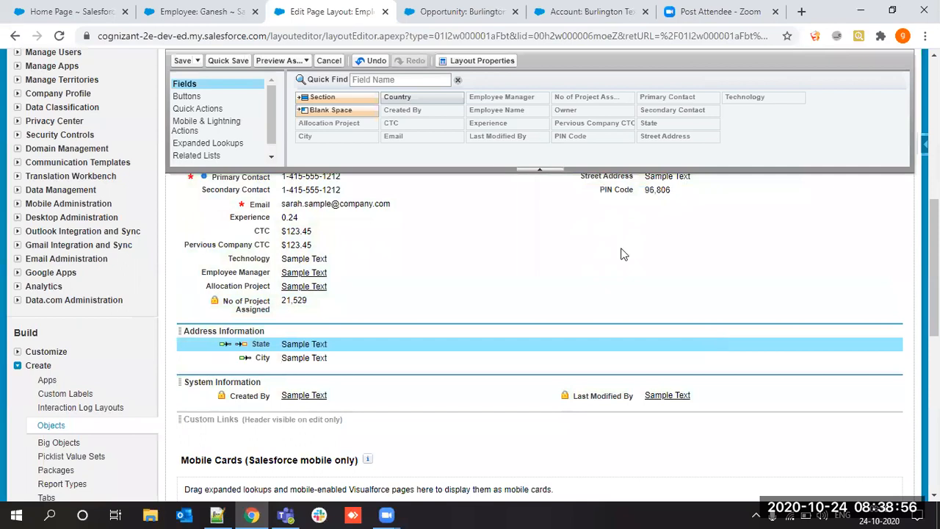
Try to place the State field beside City within the one-column Address Information section
drag(346, 344, 681, 344)
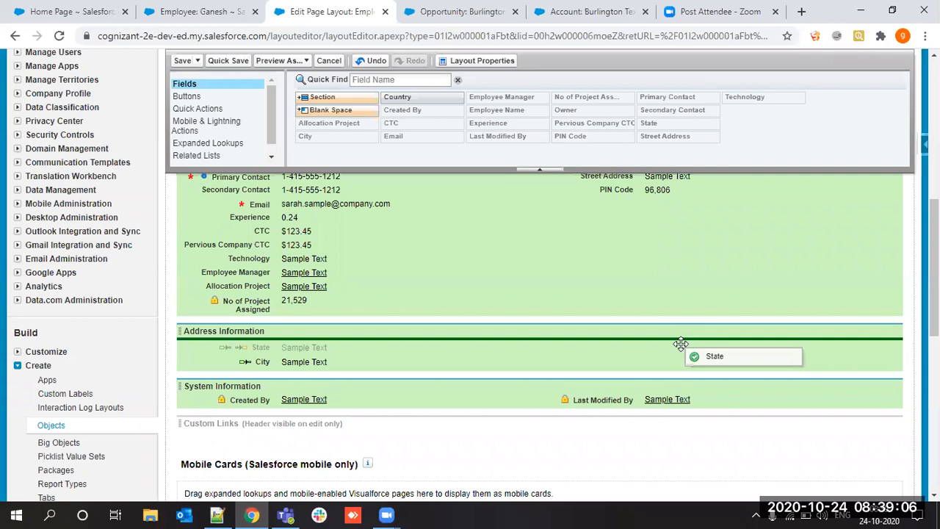
drag(681, 343, 681, 344)
drag(583, 347, 740, 358)
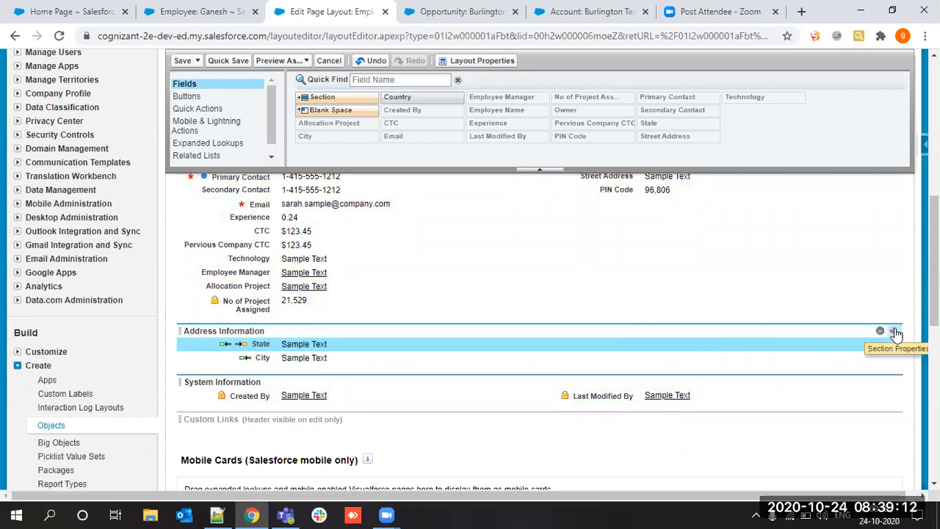
Change the Address Information section to a 2-Column layout and move the State field into its second column
click(895, 332)
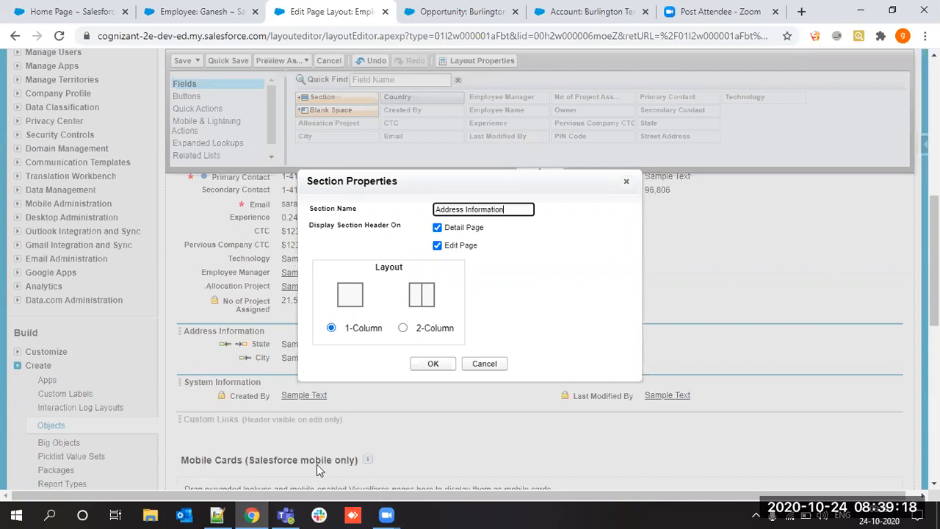
click(425, 324)
click(428, 332)
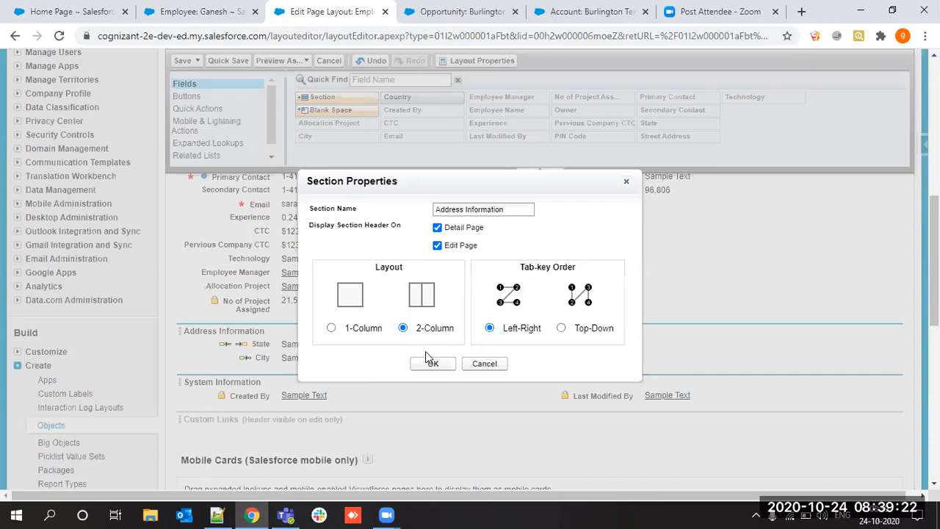
click(431, 362)
drag(340, 344, 723, 347)
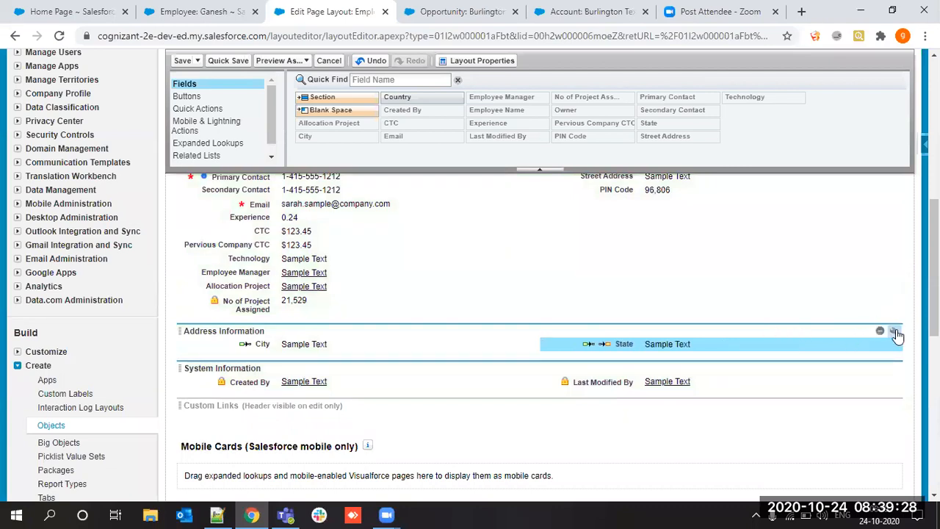
Try the Top-Down tab-key order on the Address Information section and return it to Left-Right
click(895, 331)
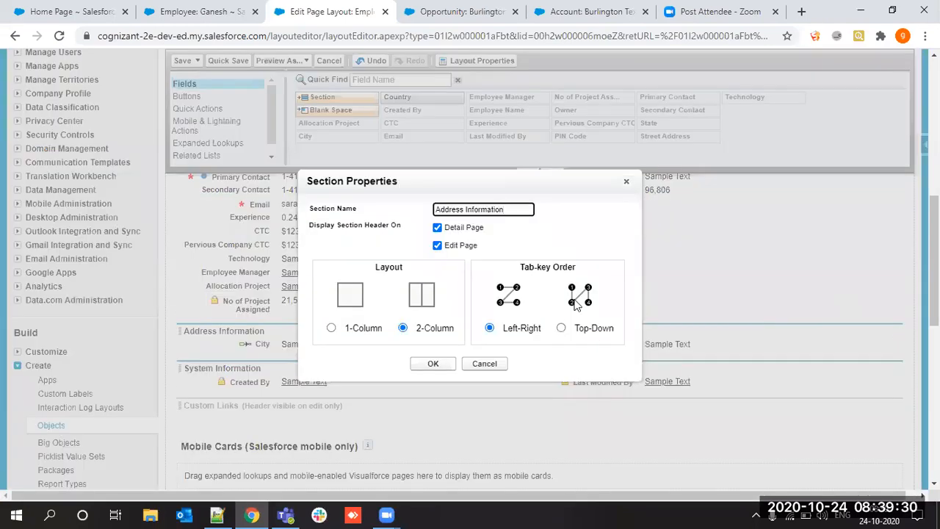
click(490, 328)
click(562, 328)
click(432, 364)
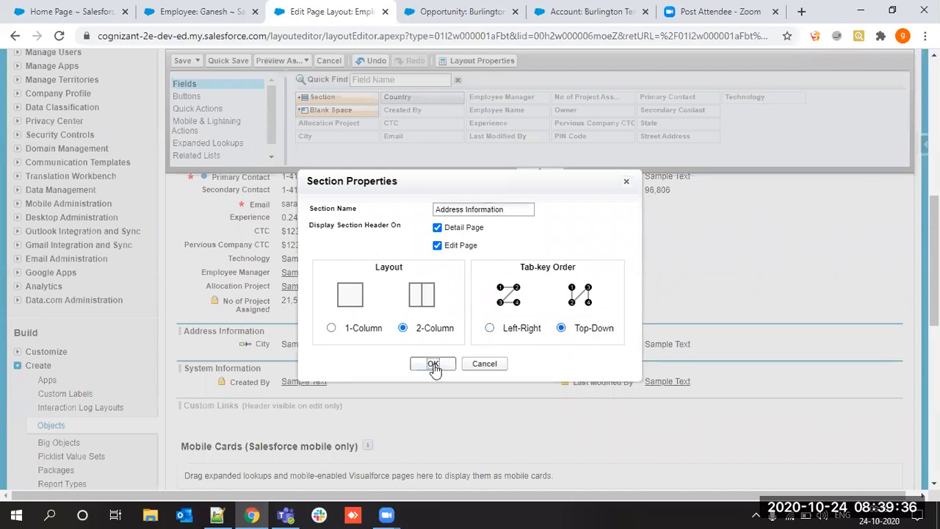
drag(643, 344, 623, 329)
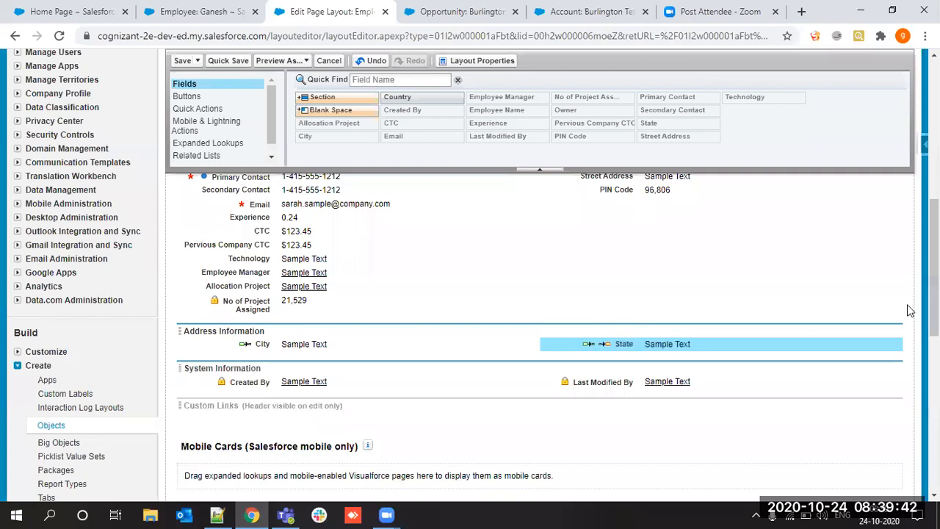
click(898, 331)
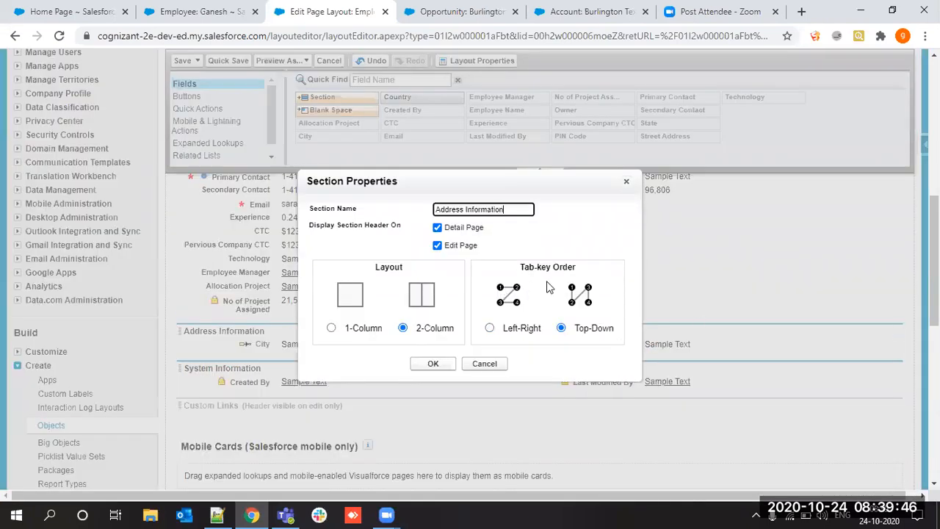
click(535, 330)
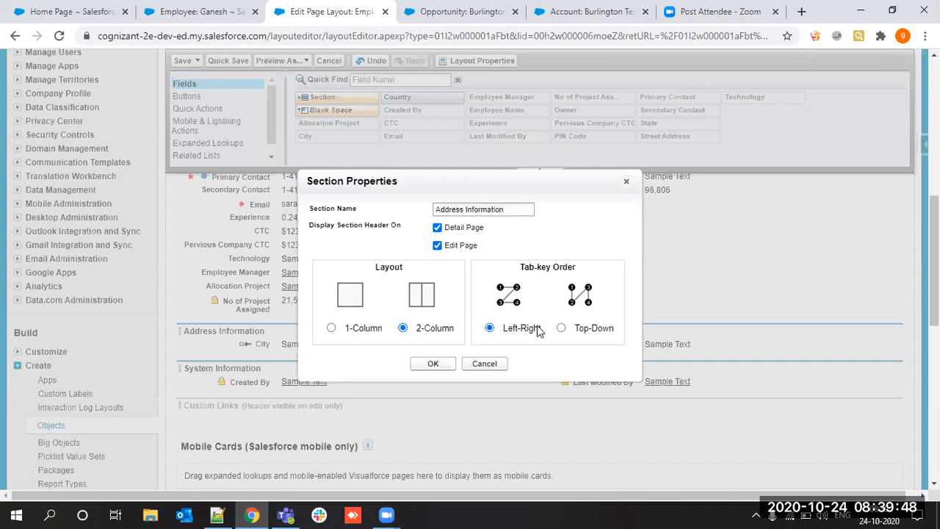
click(430, 363)
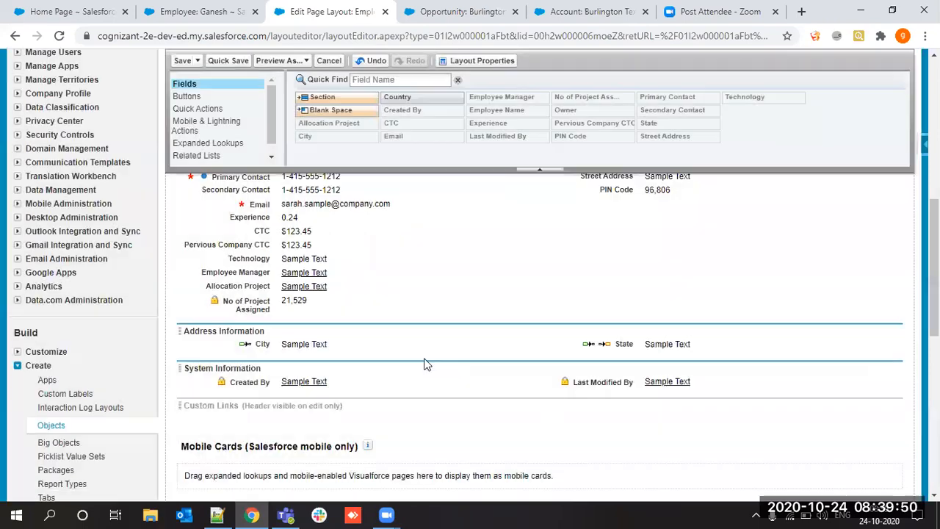
Confirm the Address Information section's properties and save the page layout, letting the changes overwrite users' personal related list customizations
scroll(524, 304, down, 1)
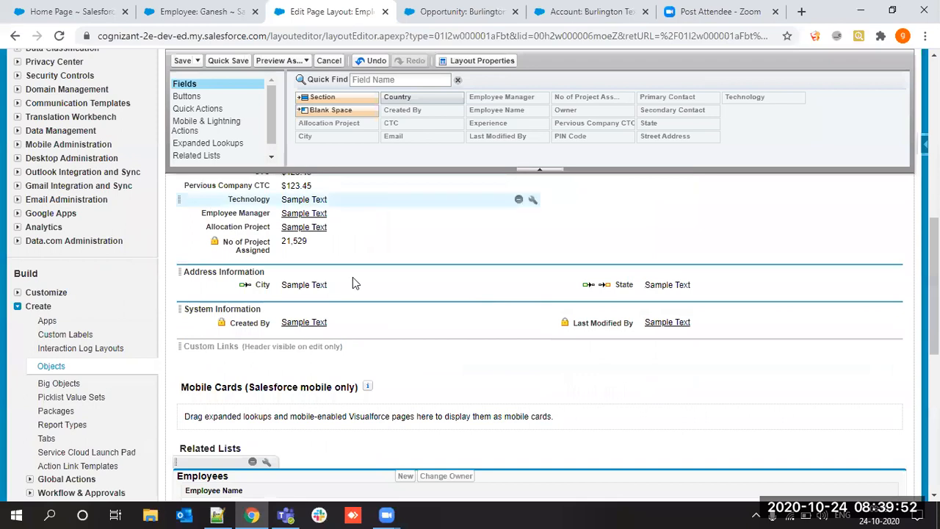
click(895, 272)
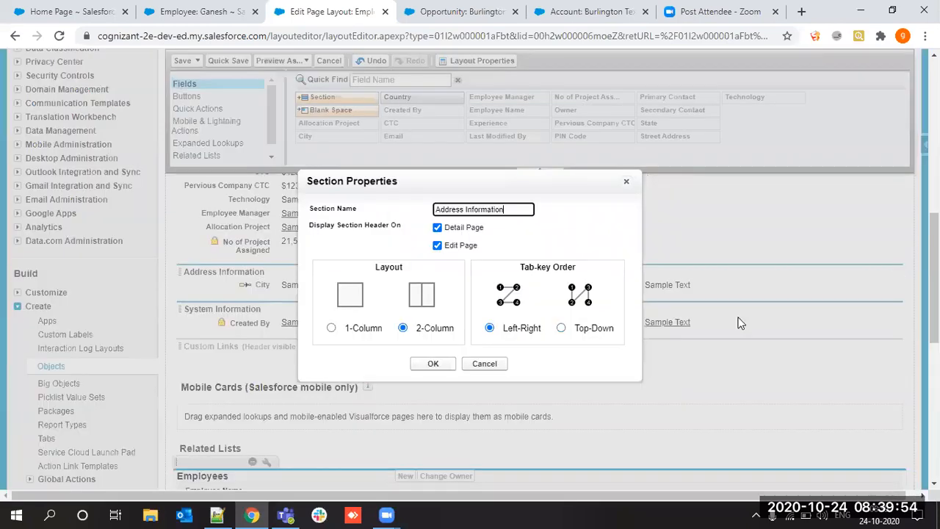
click(604, 332)
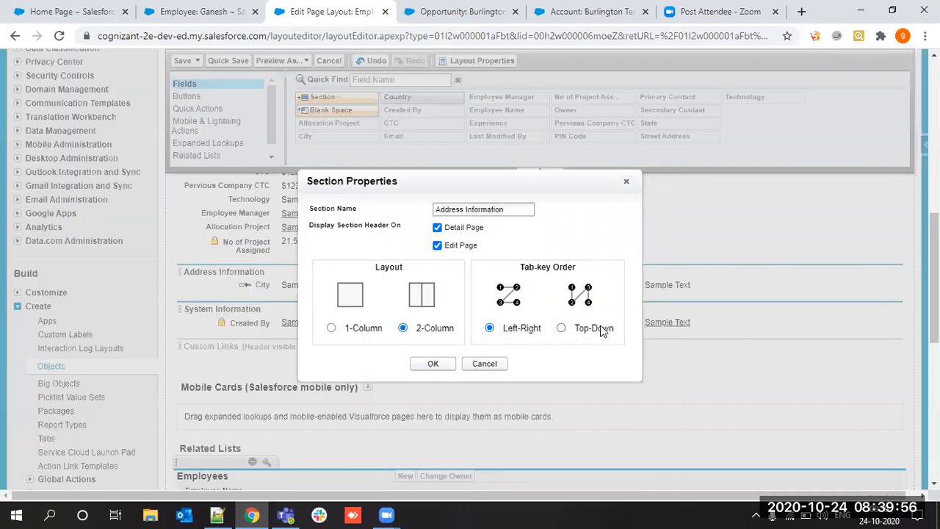
click(418, 367)
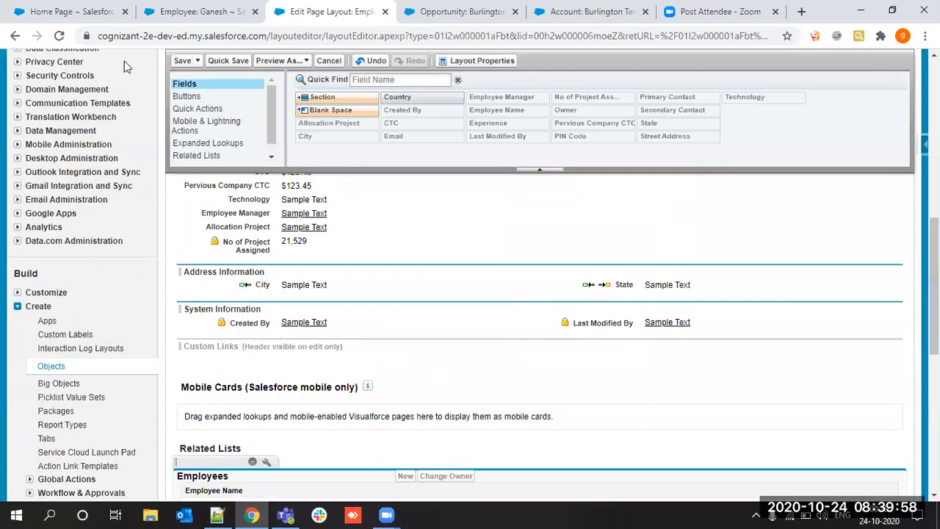
click(183, 61)
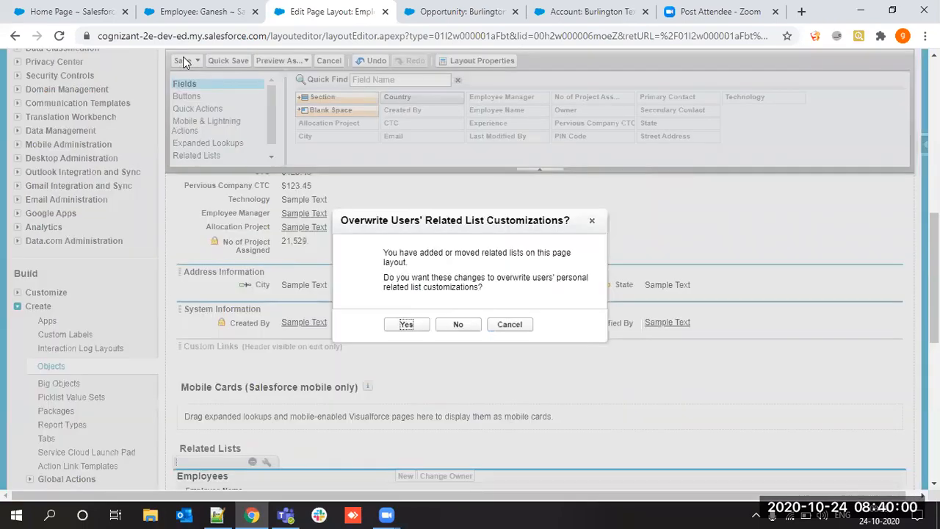
click(417, 326)
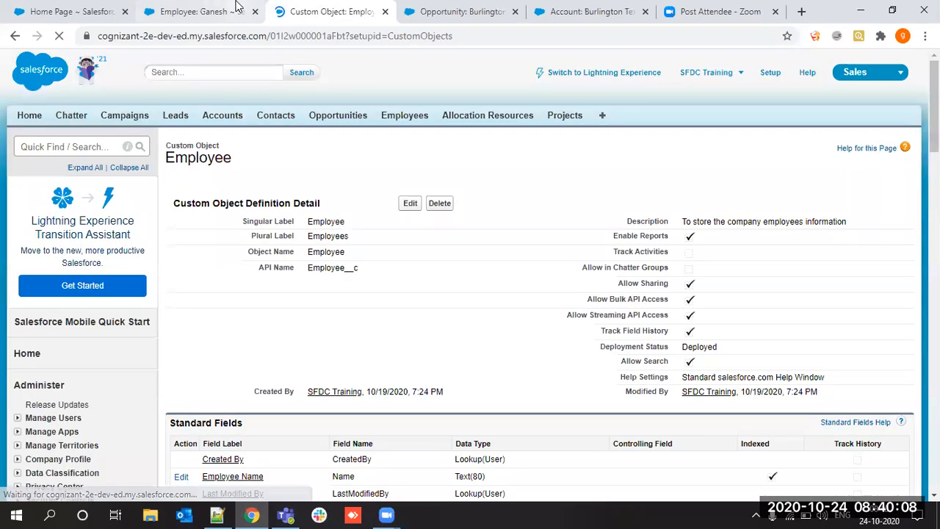
Reload the existing Employee record and check its Address Information and System Information sections
click(236, 10)
click(58, 35)
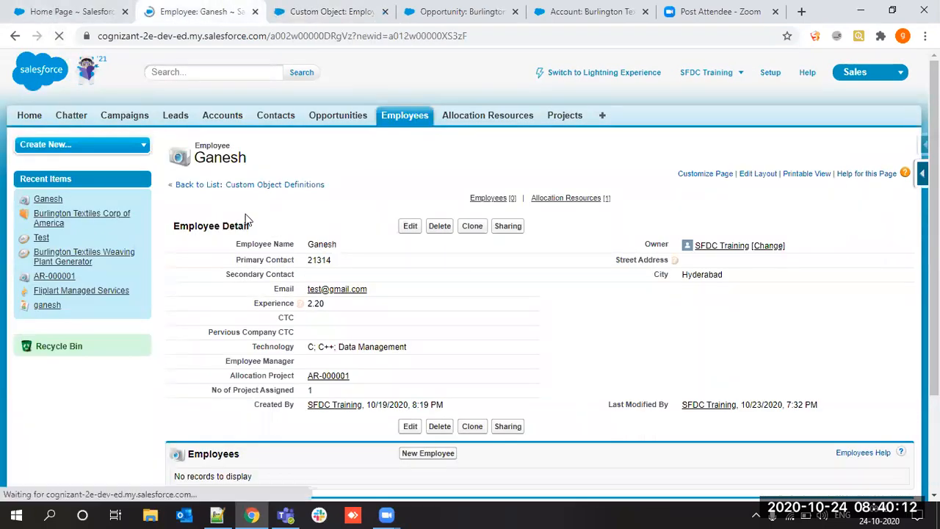
scroll(248, 220, down, 1)
scroll(245, 214, down, 2)
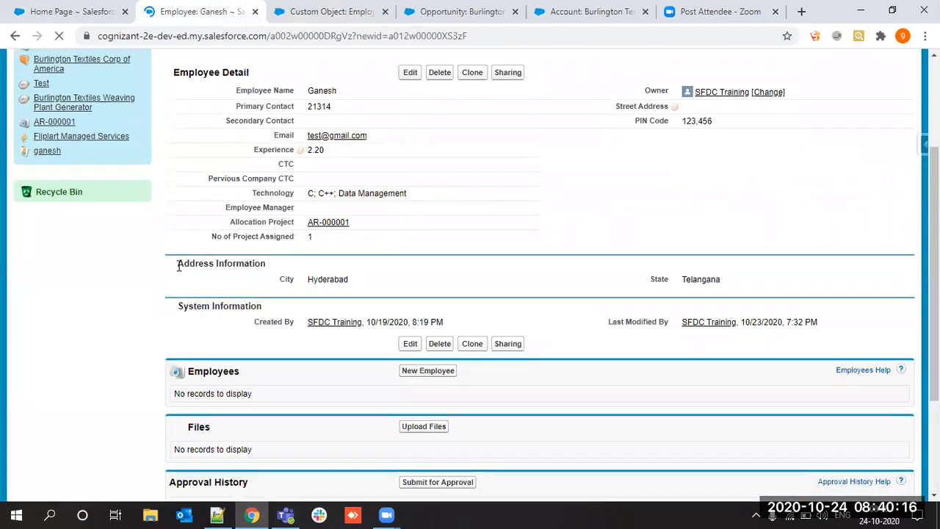
drag(178, 265, 268, 317)
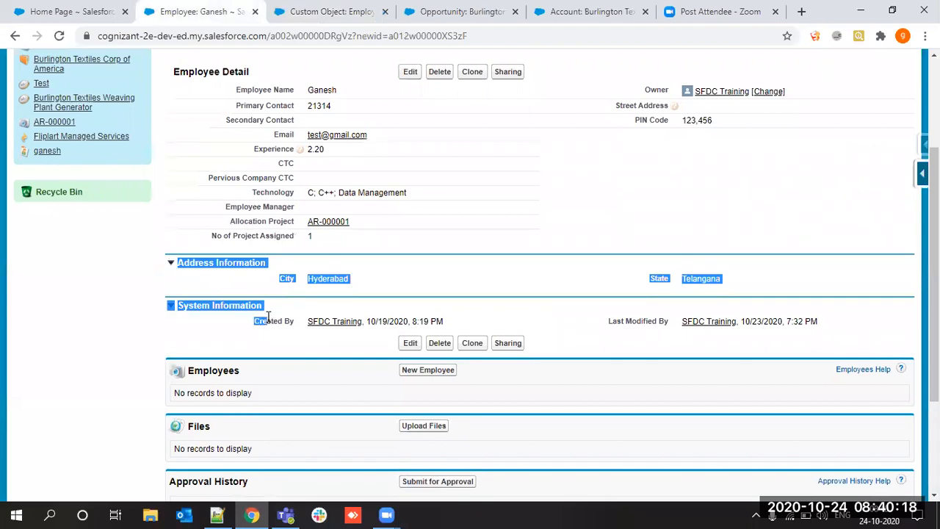
click(268, 317)
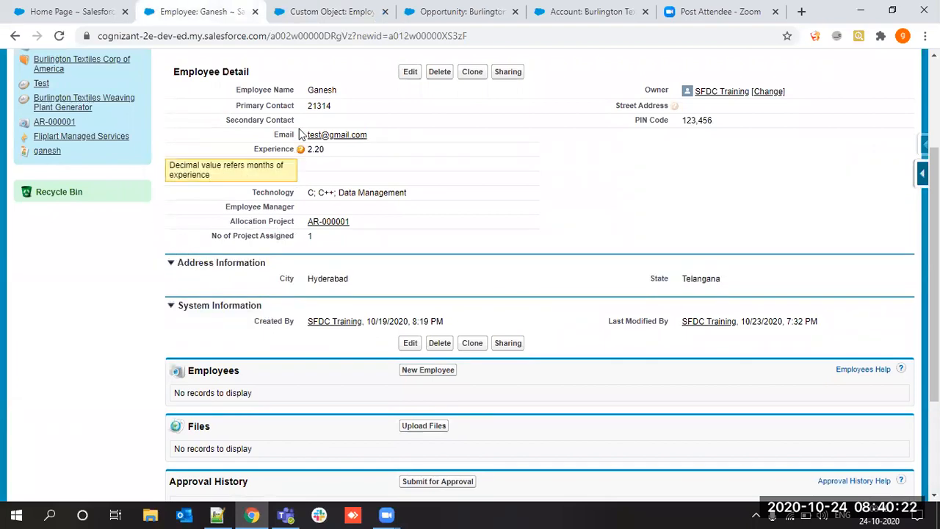
Return to the Employee custom object definition and go to its Page Layouts list
click(326, 10)
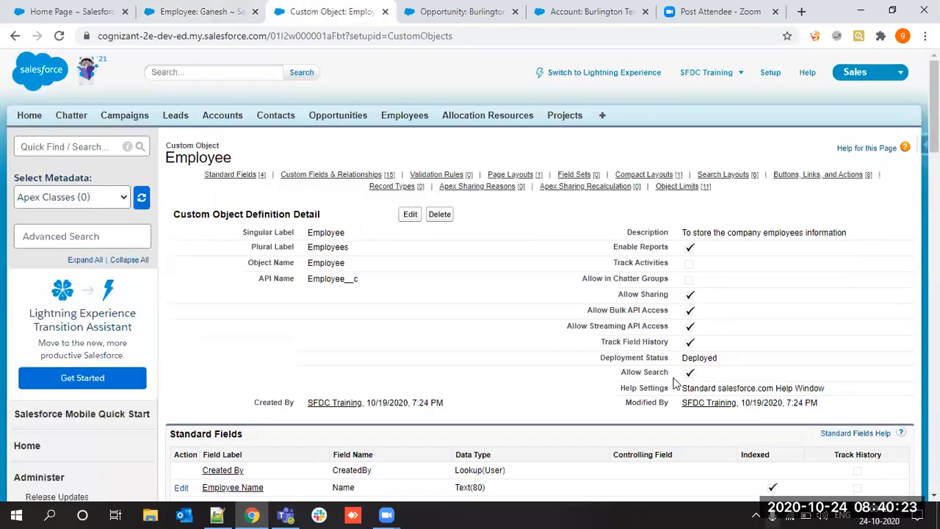
click(455, 11)
click(330, 11)
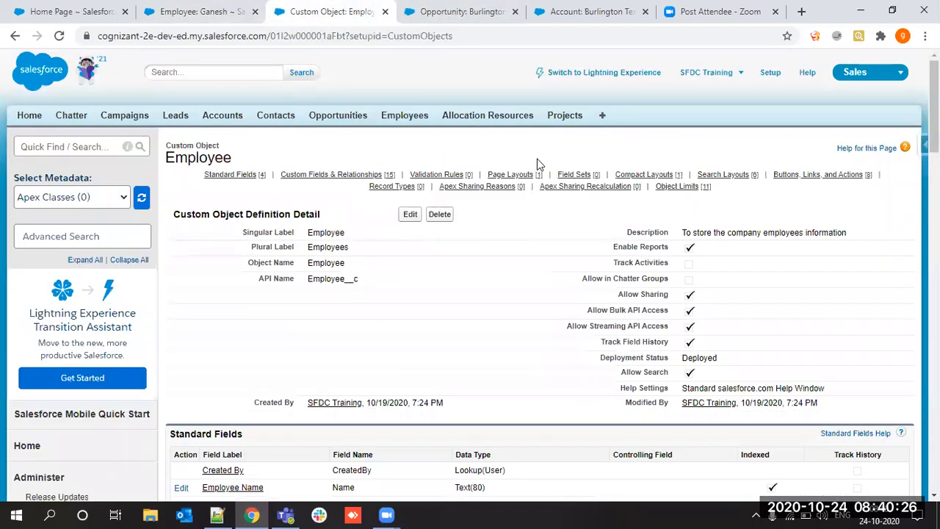
click(516, 175)
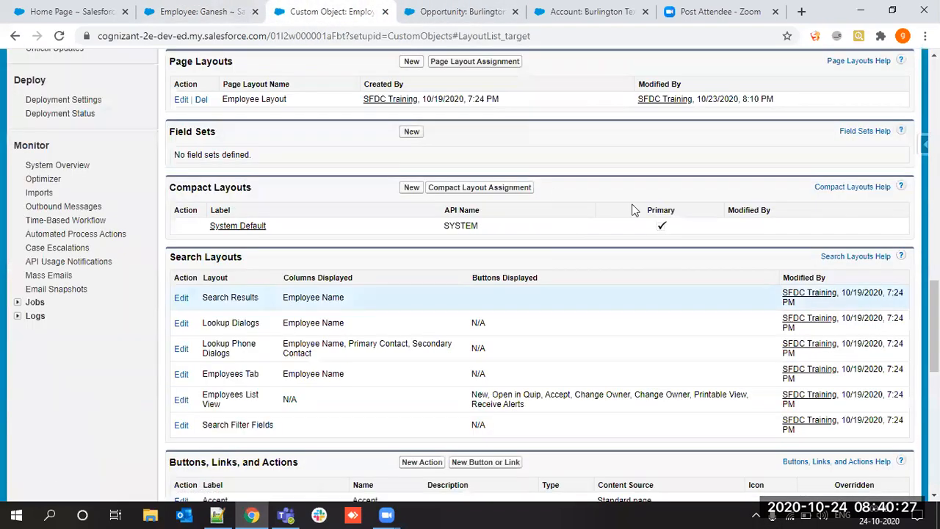
Open the Employee Layout for editing and compare its sections with the existing Employee record
click(181, 99)
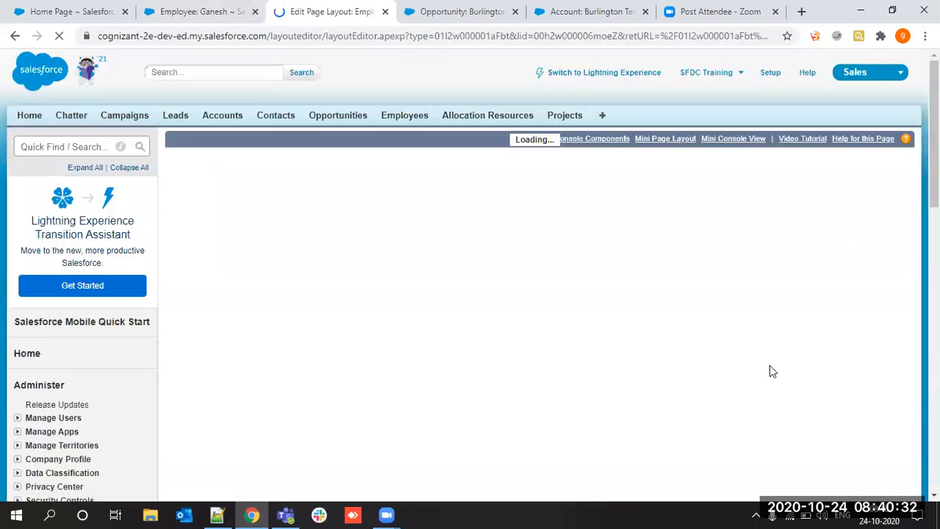
scroll(770, 371, down, 5)
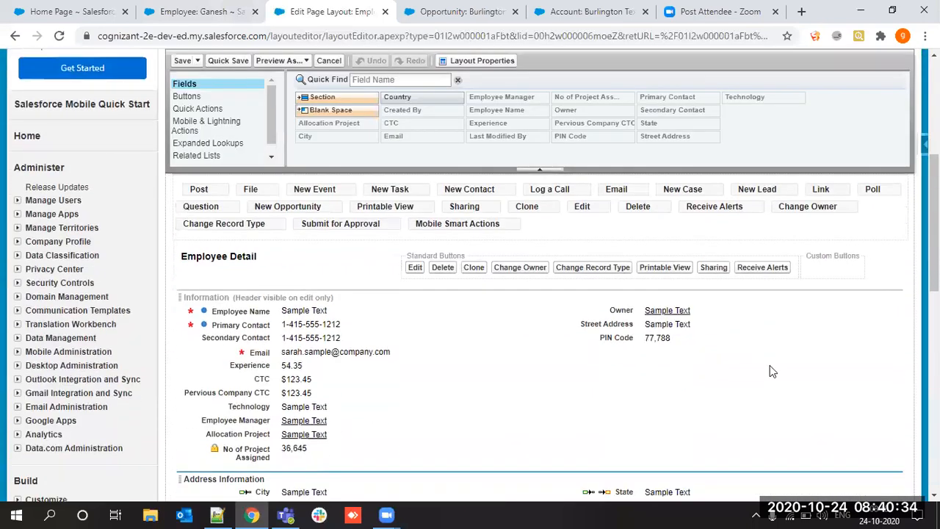
scroll(770, 368, down, 3)
click(188, 9)
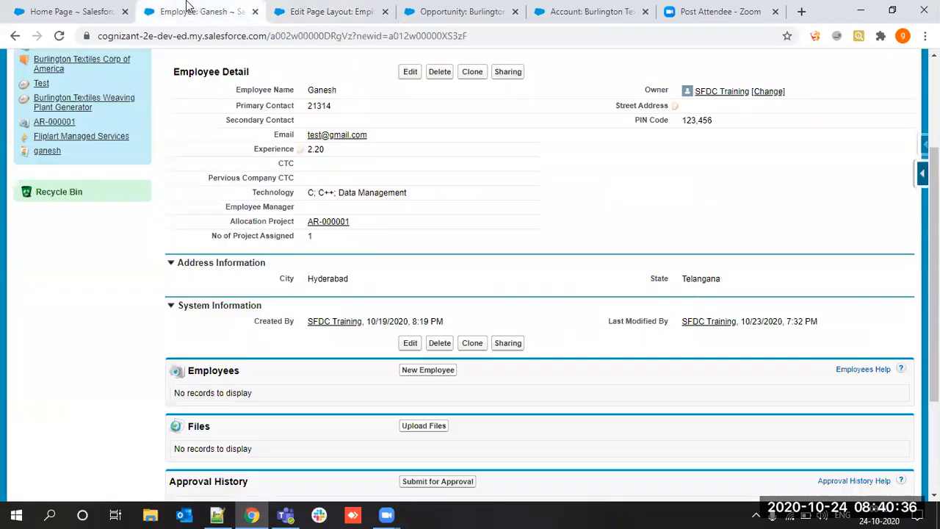
click(316, 11)
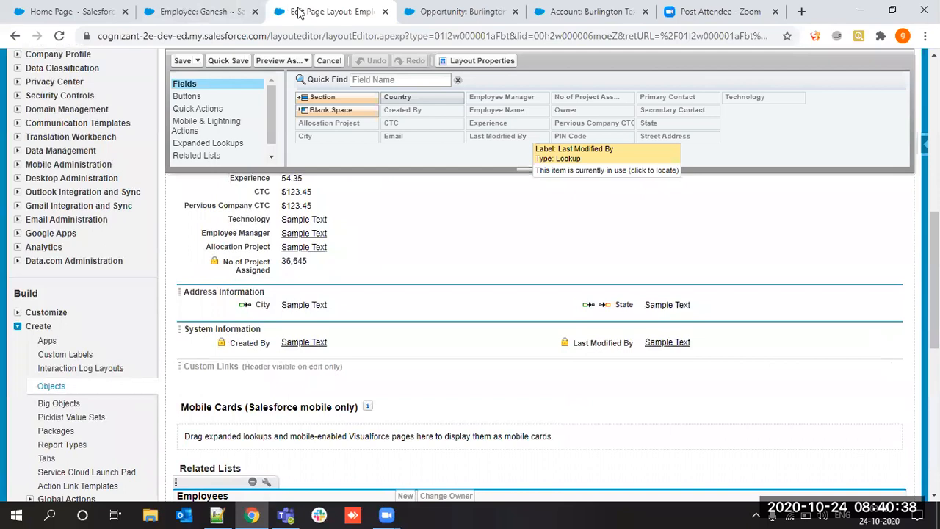
Move the State field below City in the Address Information section and save the page layout
scroll(646, 461, down, 1)
scroll(646, 460, up, 1)
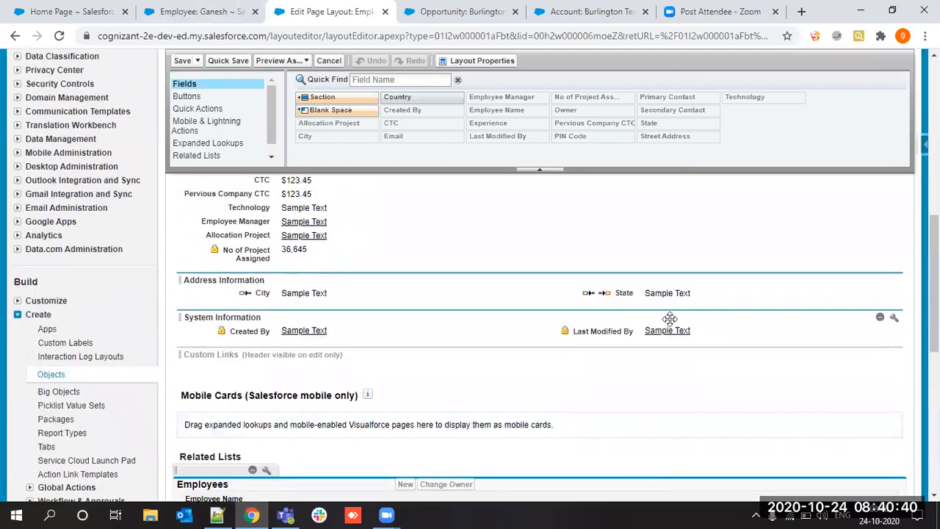
drag(700, 295, 309, 303)
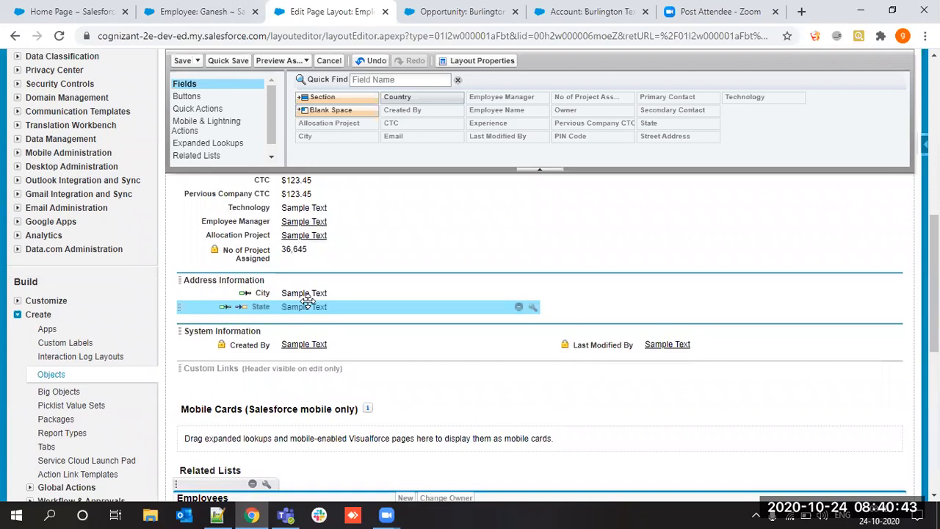
click(181, 61)
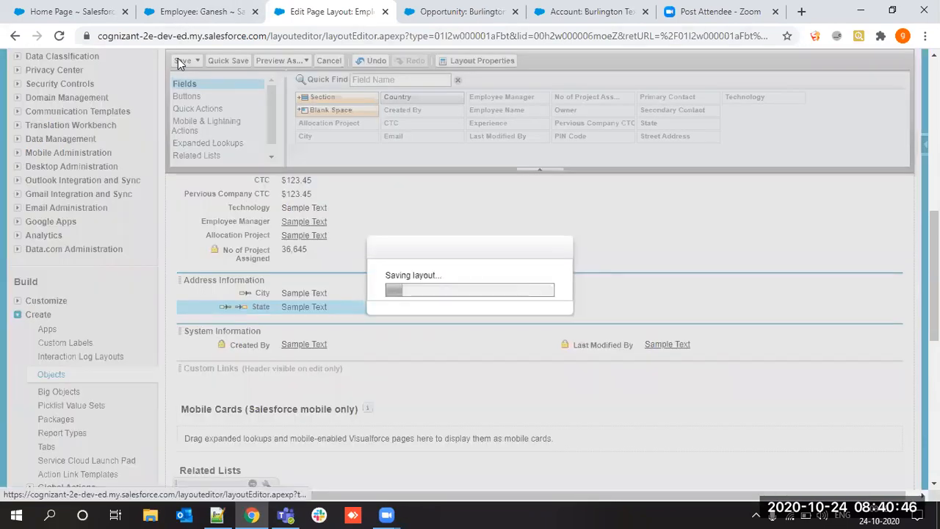
Reload the existing Employee record and check the arrangement of City and State under Address Information
click(236, 6)
click(365, 8)
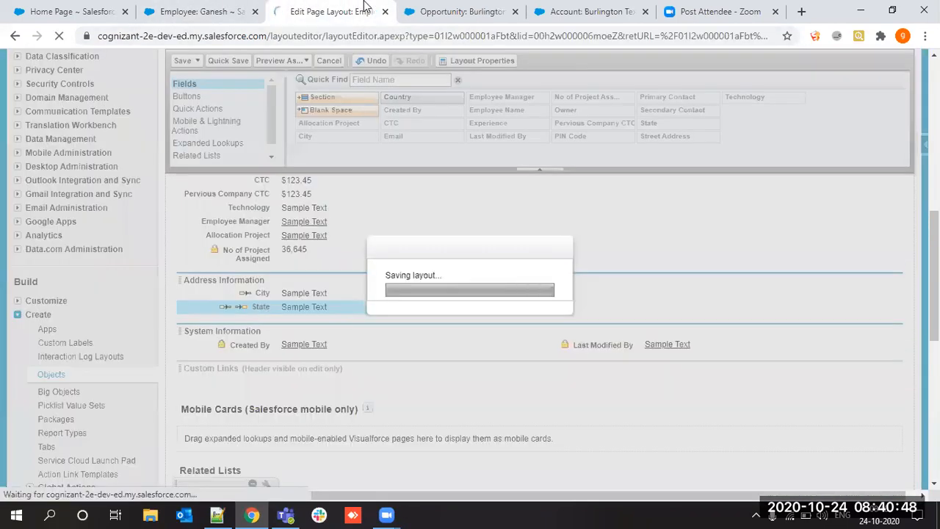
click(195, 8)
click(57, 37)
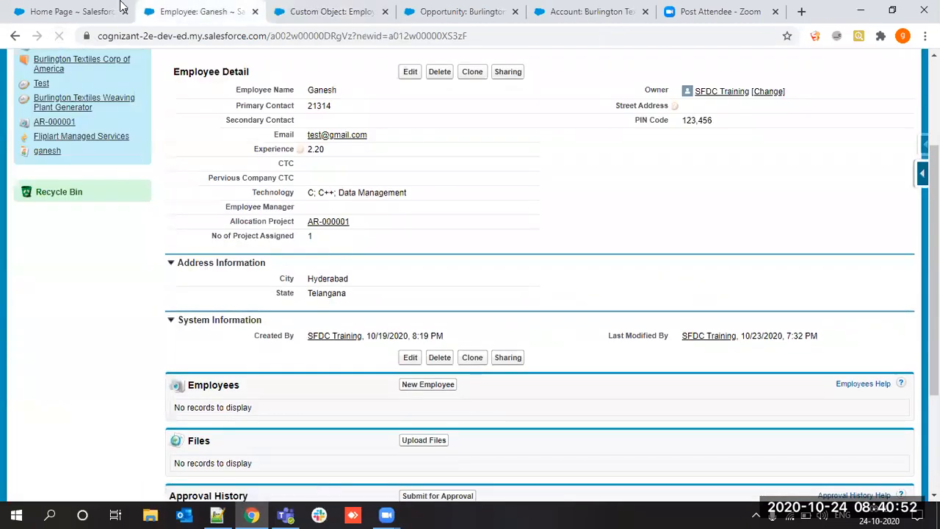
Reopen the Employee Layout for editing and move State to the right column of Address Information, beside City
click(308, 7)
scroll(518, 381, down, 12)
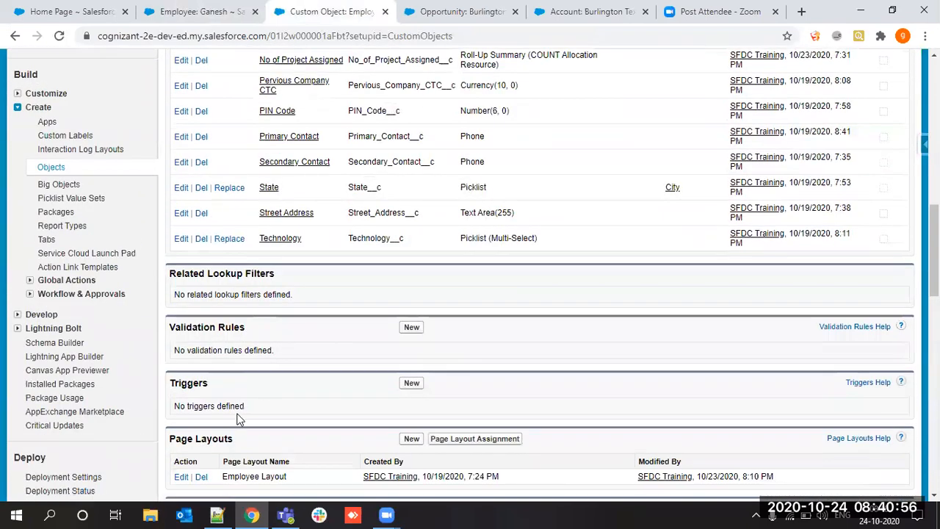
scroll(241, 419, down, 2)
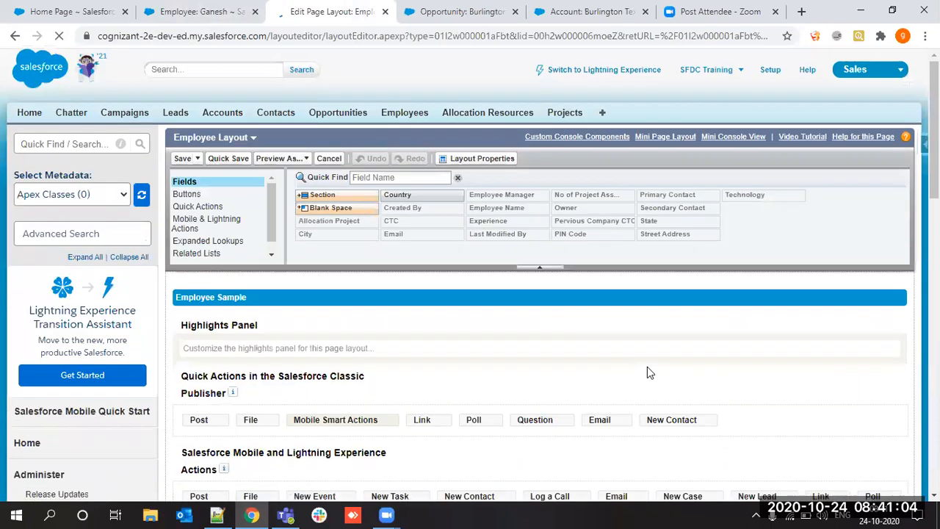
scroll(647, 373, down, 4)
scroll(647, 372, down, 5)
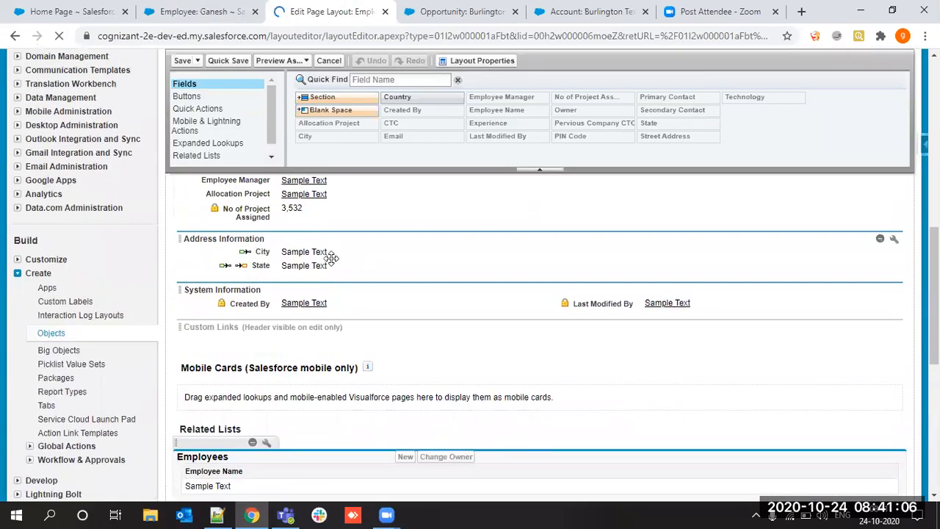
drag(327, 265, 722, 254)
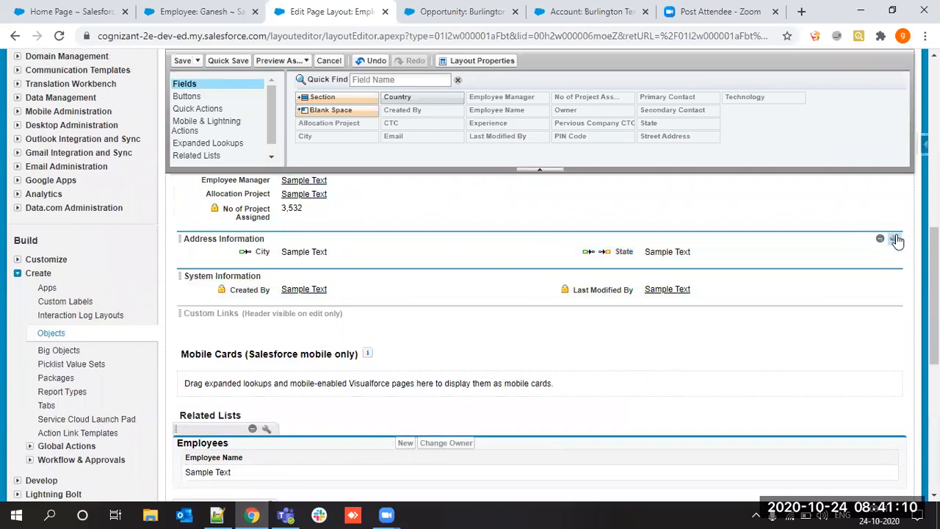
Set the Address Information section's tab-key order to Left-Right and recheck the section properties
click(894, 239)
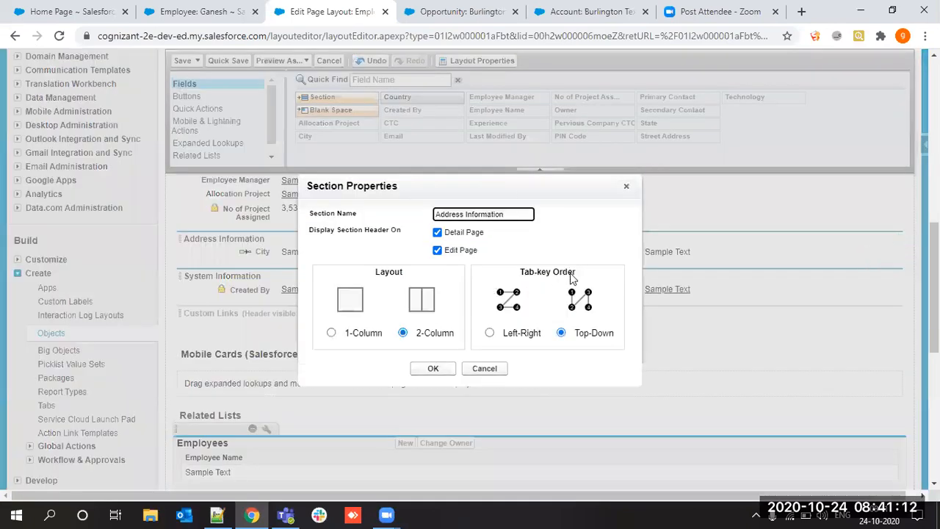
click(517, 335)
click(433, 370)
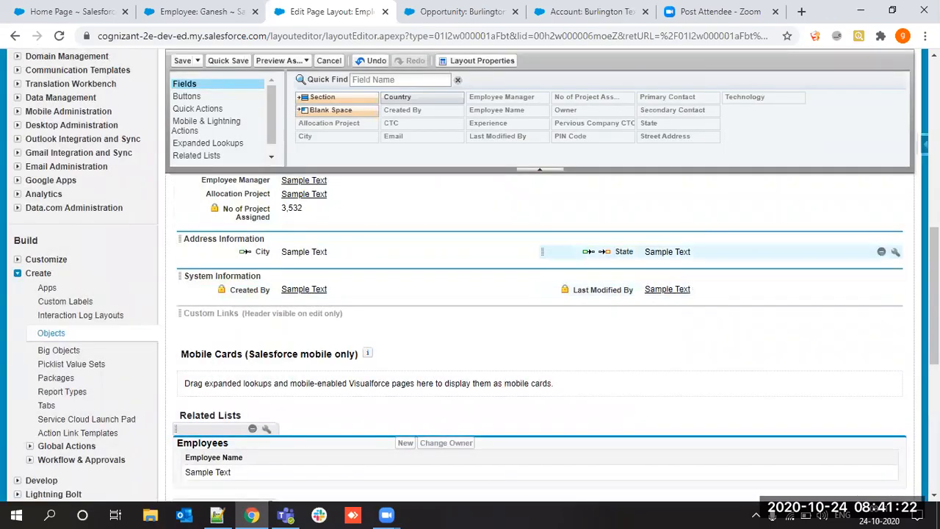
click(897, 242)
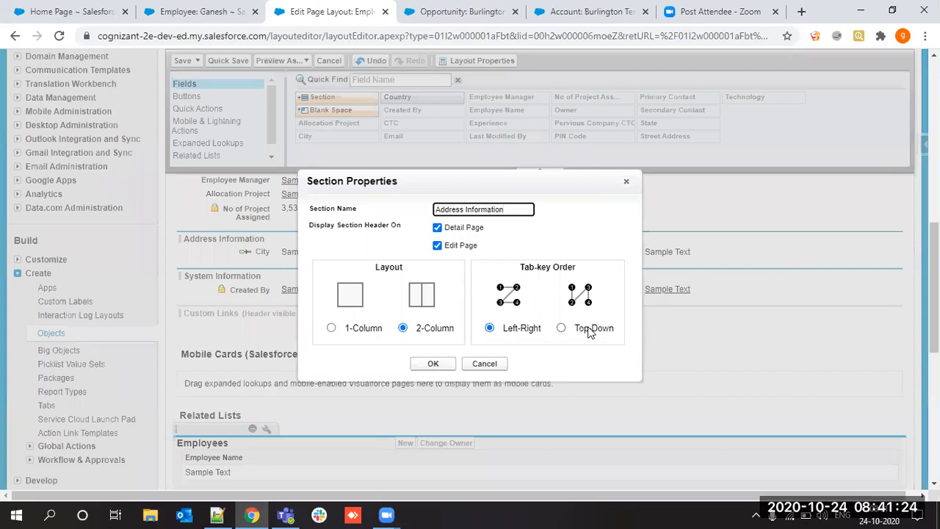
click(483, 360)
click(484, 365)
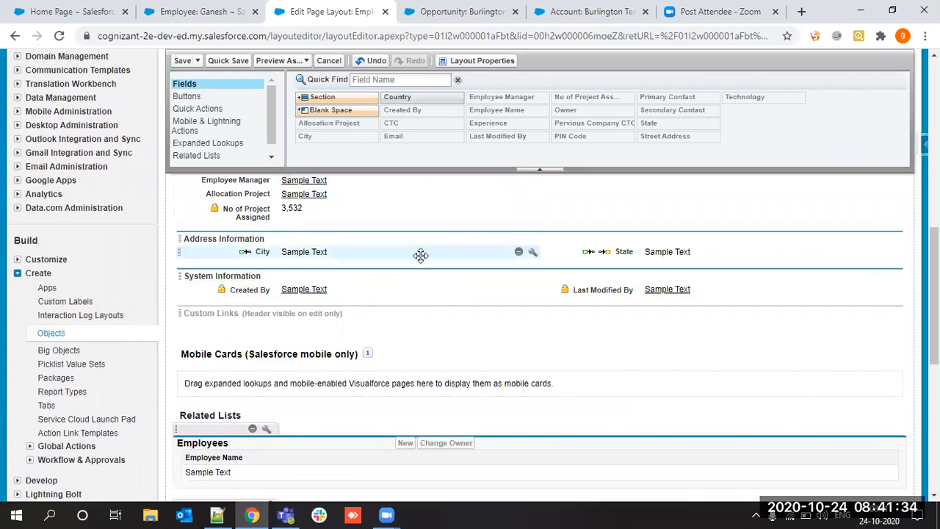
Open the City field's properties and review No of Project Assigned on the existing Employee record
scroll(420, 255, up, 3)
scroll(421, 255, down, 2)
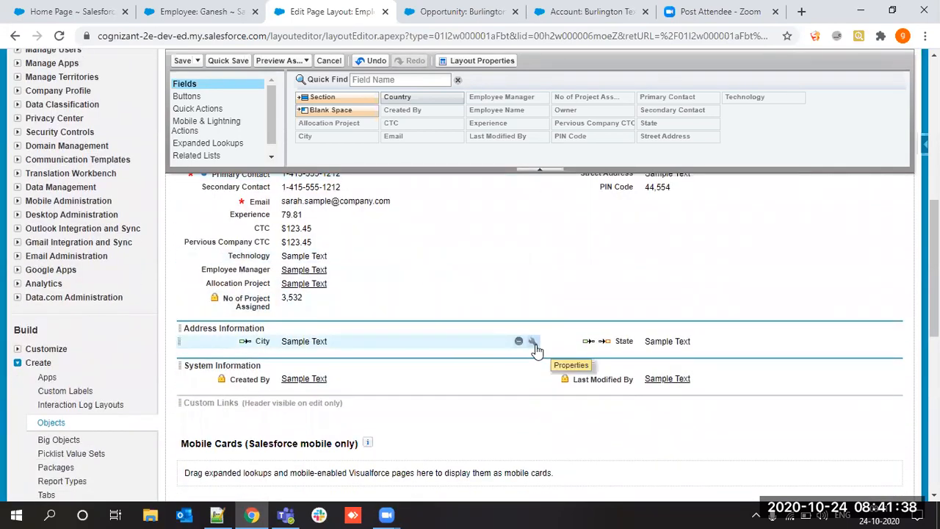
click(534, 342)
click(197, 11)
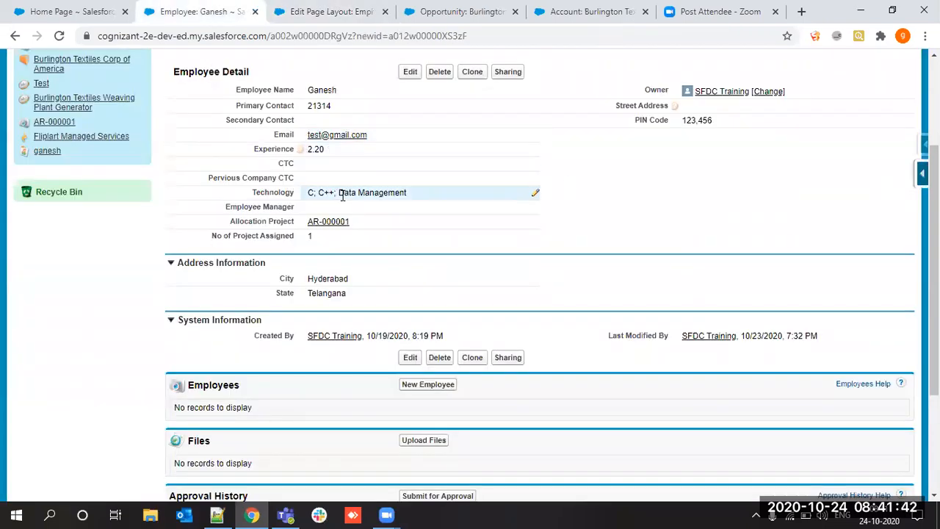
drag(342, 235, 525, 241)
click(281, 9)
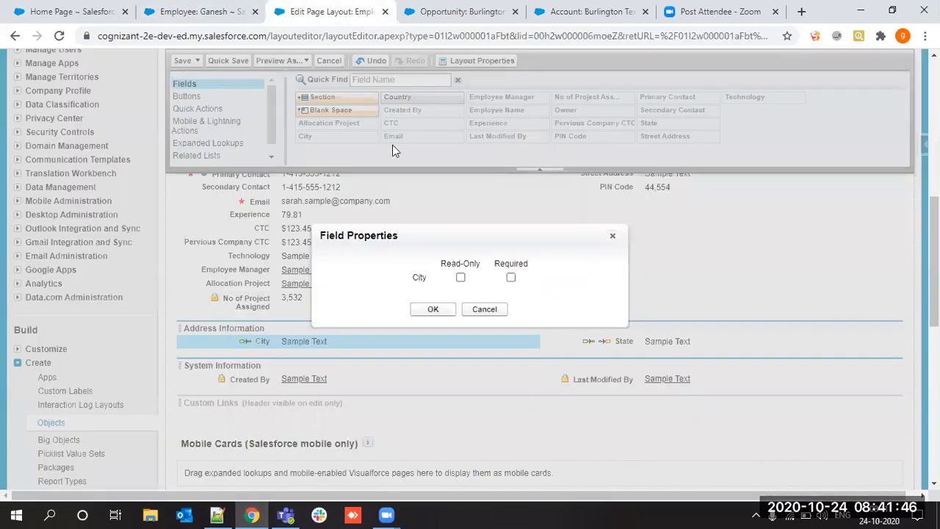
Try the Read-Only and Required options for the City field and cancel the field properties
click(461, 278)
click(461, 278)
click(510, 279)
click(461, 279)
drag(414, 282, 438, 288)
click(439, 288)
click(409, 281)
click(510, 278)
click(487, 309)
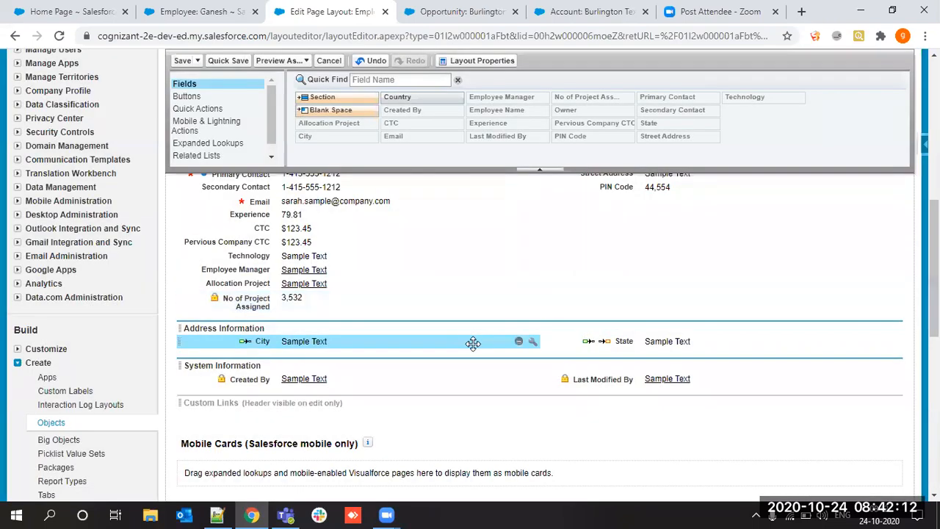
Recheck the City field's properties, remove City from the Address Information section and put it back beside State
click(533, 344)
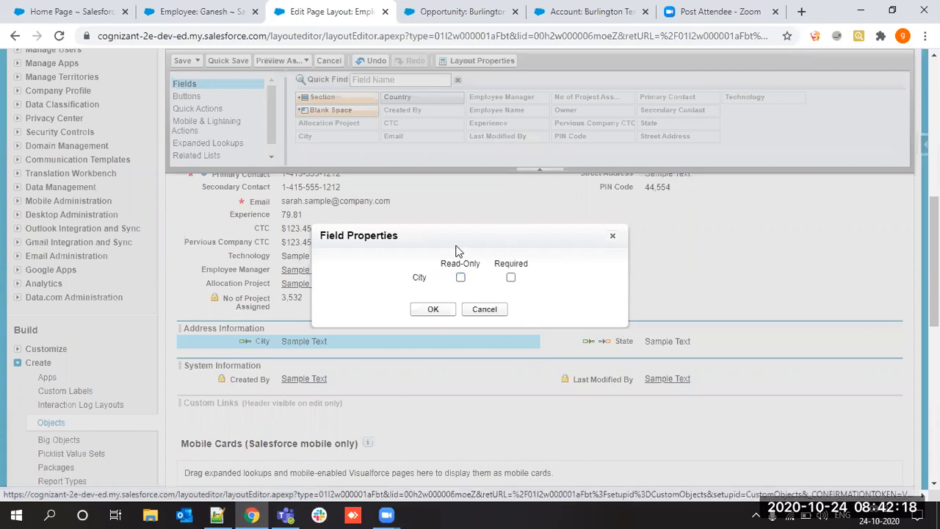
click(484, 309)
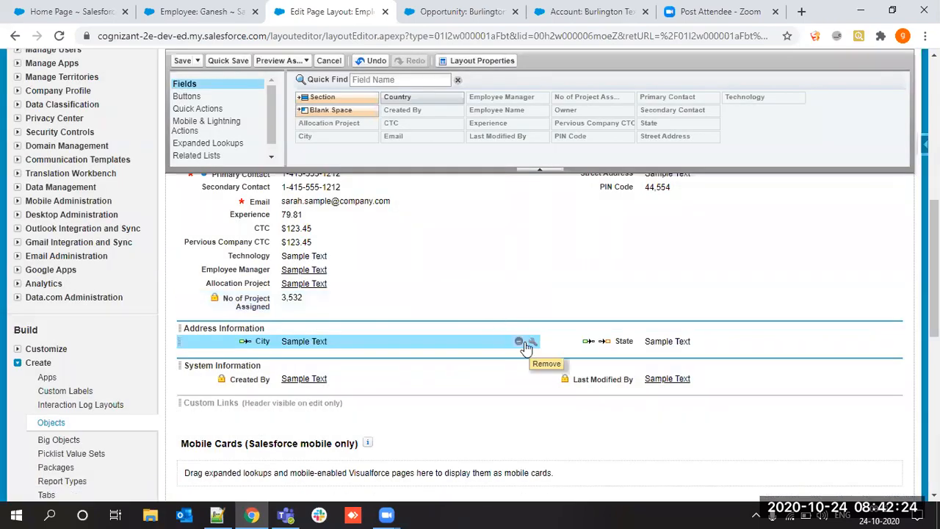
click(519, 343)
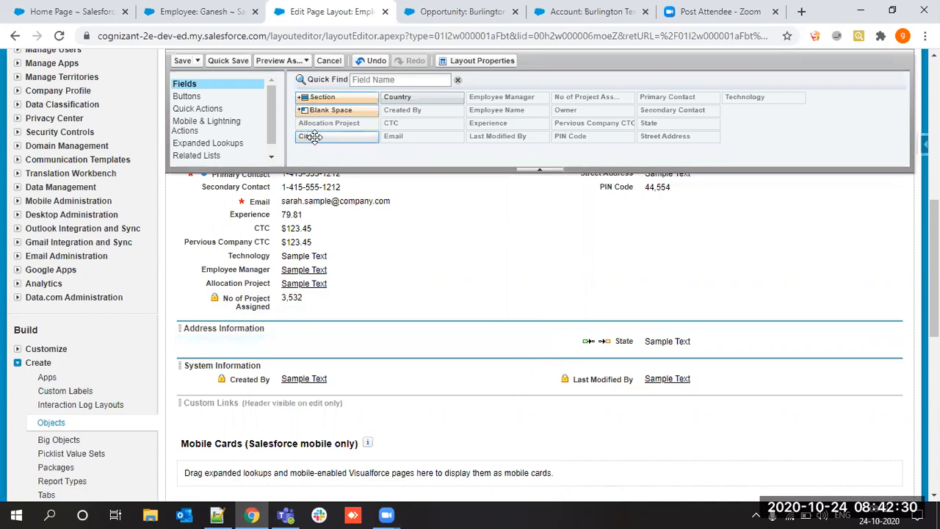
drag(324, 137, 342, 337)
Examine the Employees related list's column properties alongside the related lists on the existing Employee record, leaving the properties unchanged
scroll(343, 340, down, 3)
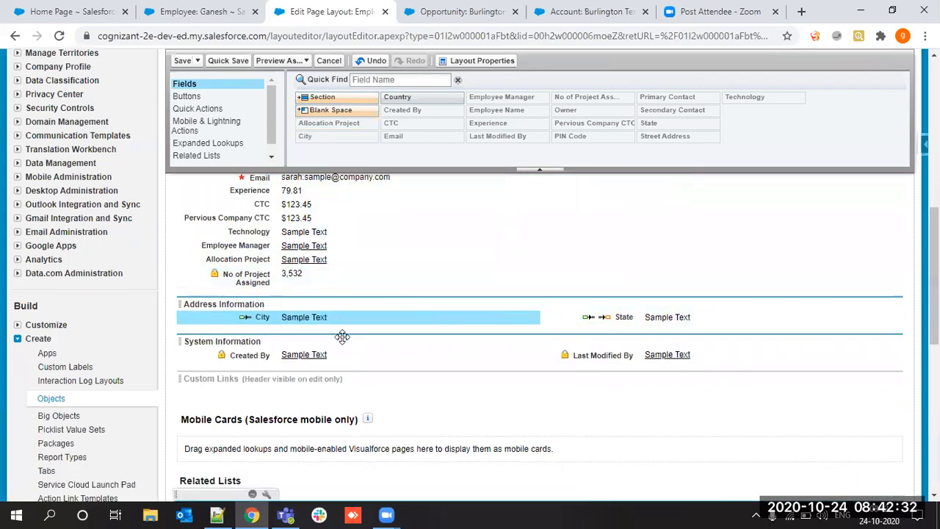
scroll(343, 342, down, 3)
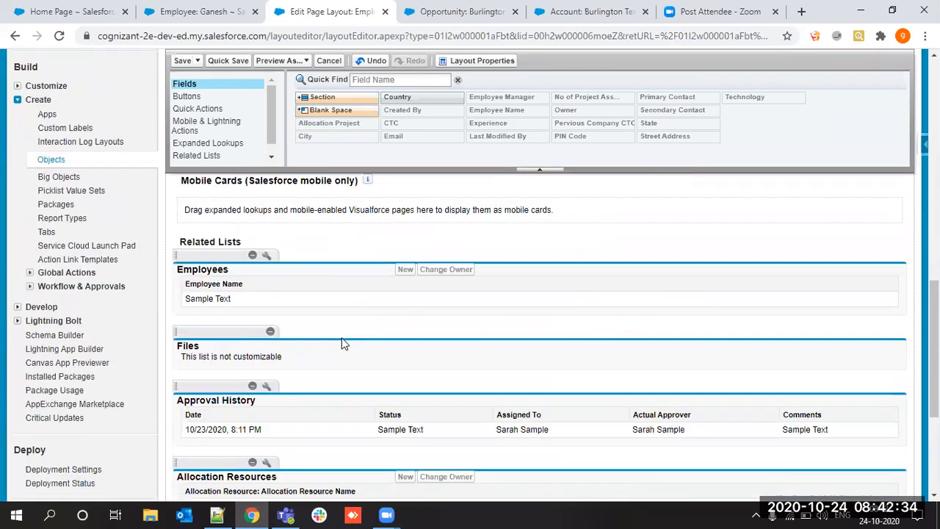
scroll(343, 342, down, 1)
scroll(342, 342, up, 4)
scroll(345, 336, down, 5)
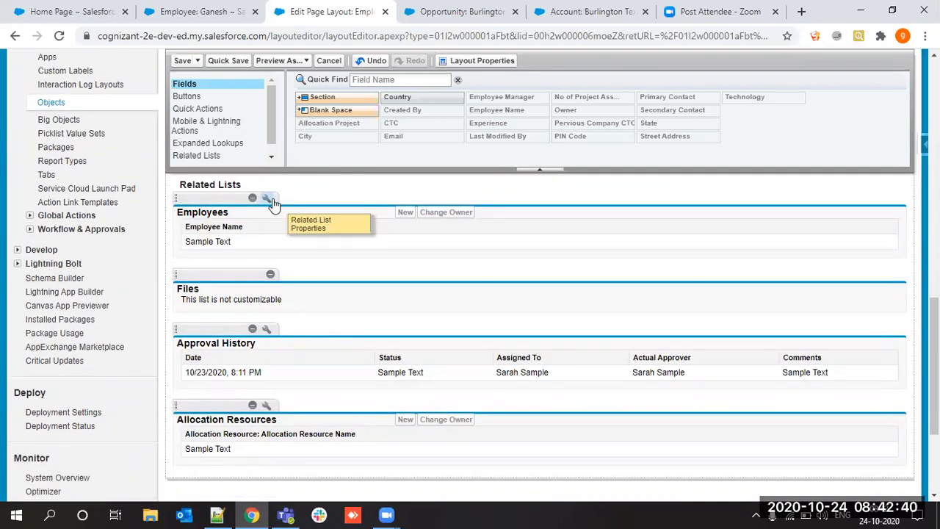
click(267, 198)
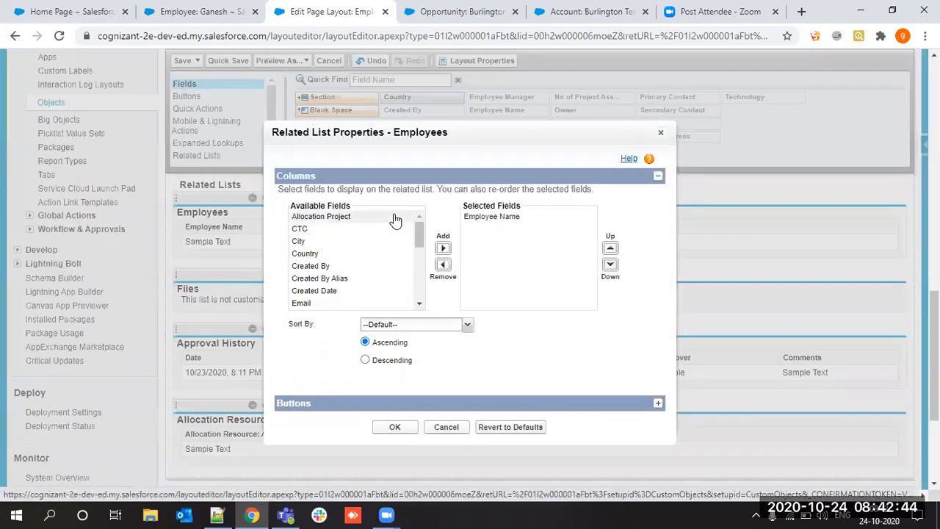
click(202, 11)
scroll(263, 286, down, 3)
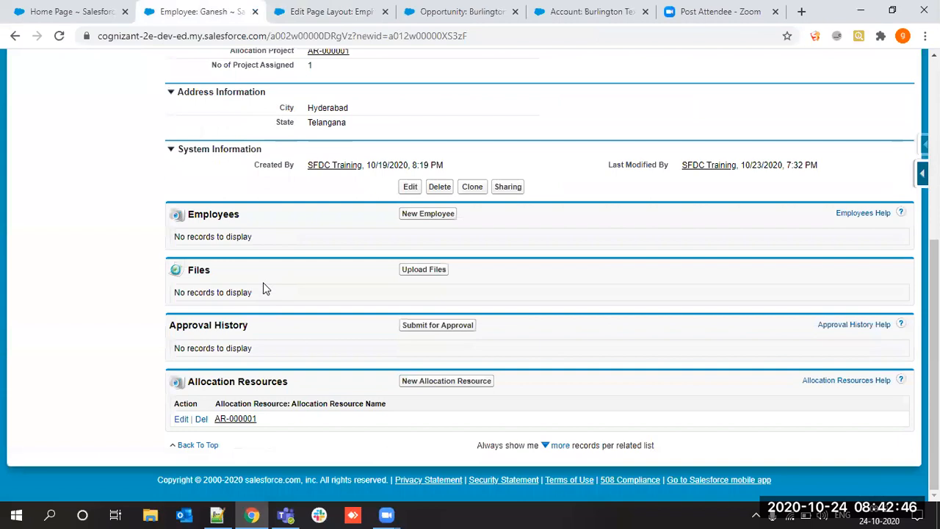
click(326, 11)
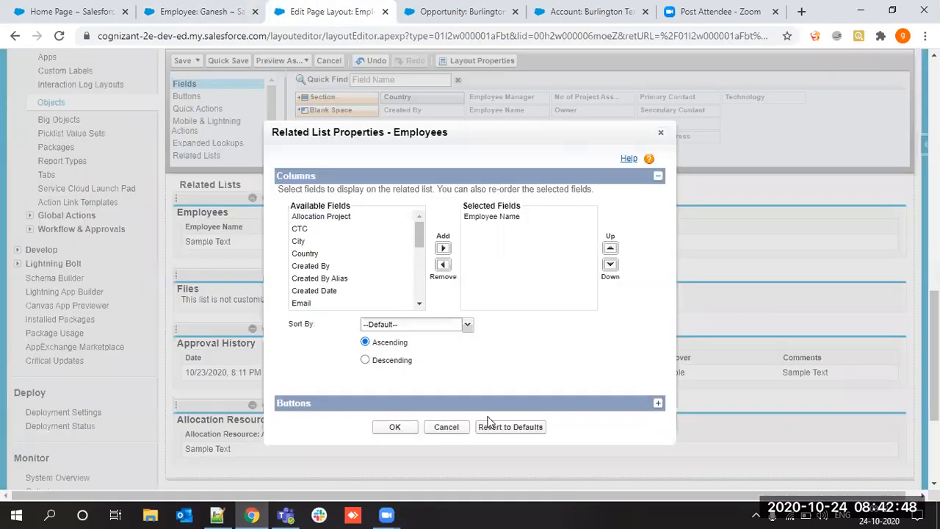
click(446, 427)
Open the Allocation Resources related list's properties and cancel without making changes
scroll(461, 429, down, 2)
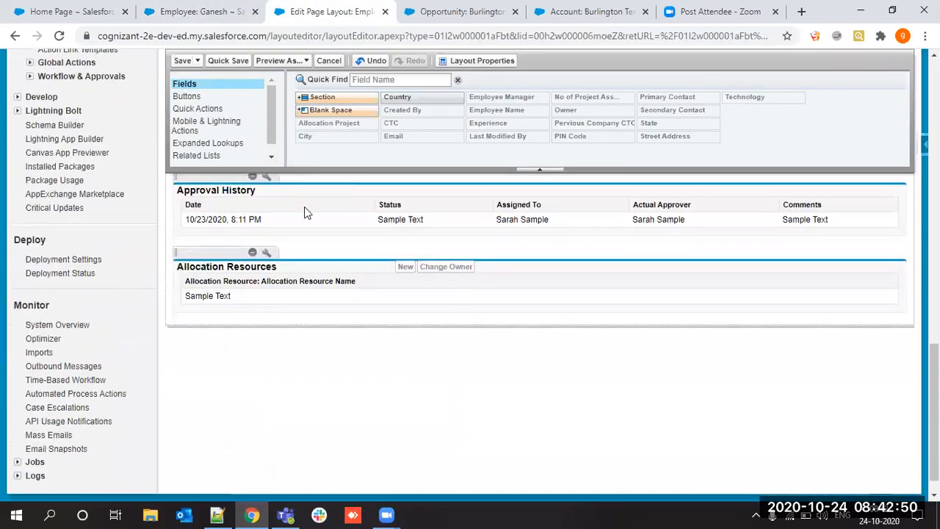
scroll(248, 270, up, 3)
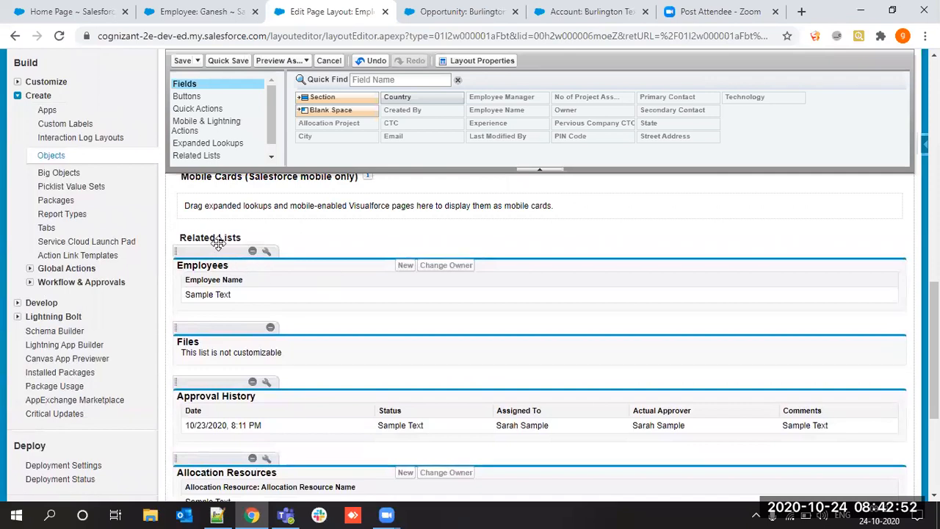
scroll(218, 250, down, 3)
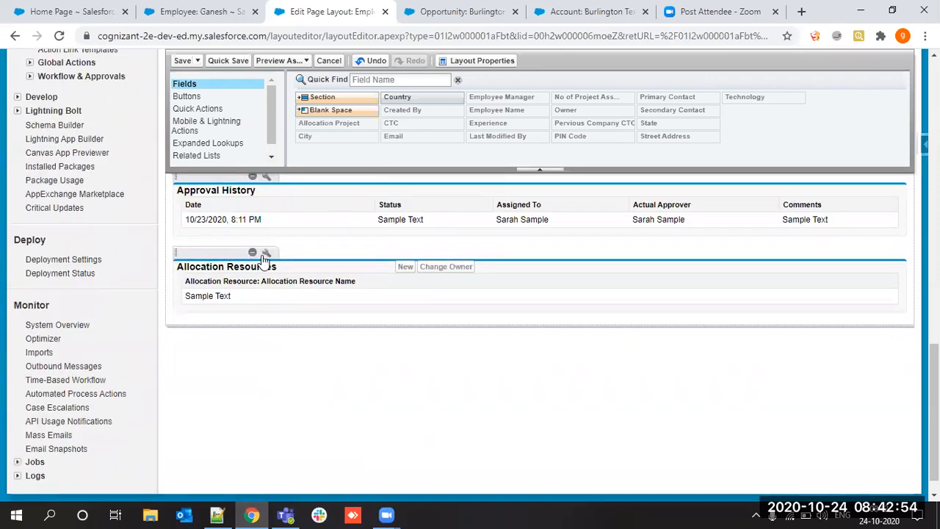
click(266, 254)
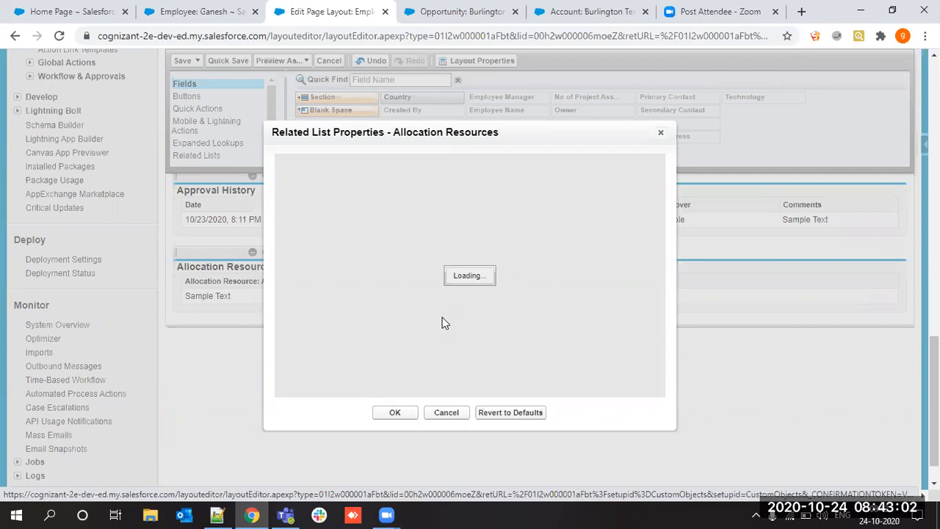
click(447, 413)
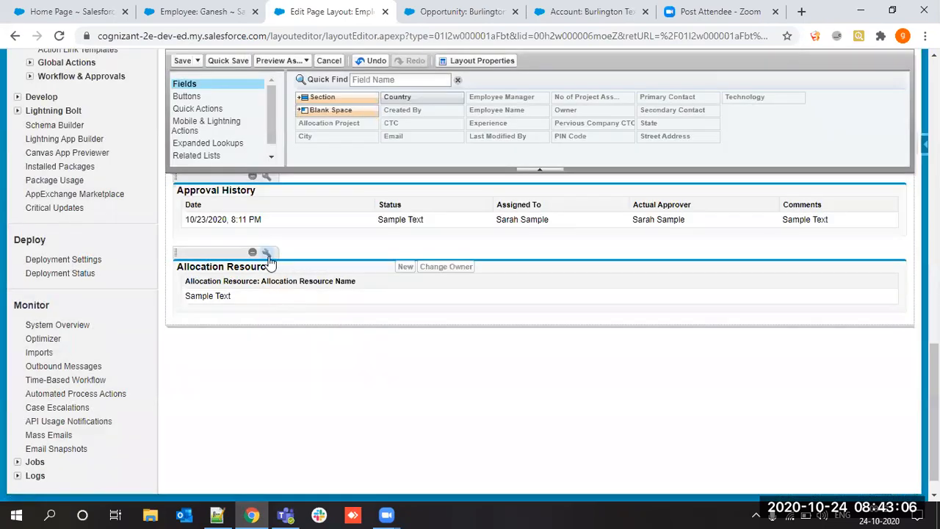
Open the Allocation Resources related list's properties and compare its columns with the related list on the existing Employee record
click(267, 254)
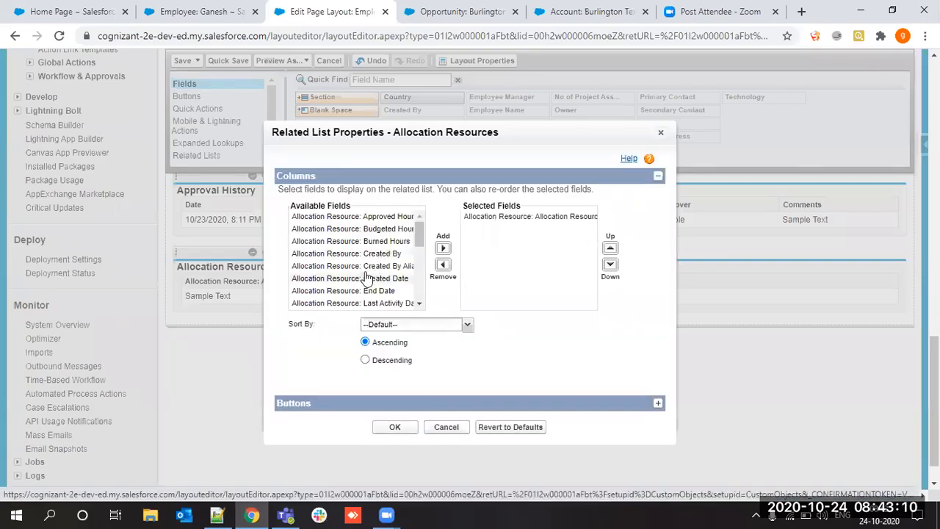
scroll(368, 278, down, 1)
click(210, 9)
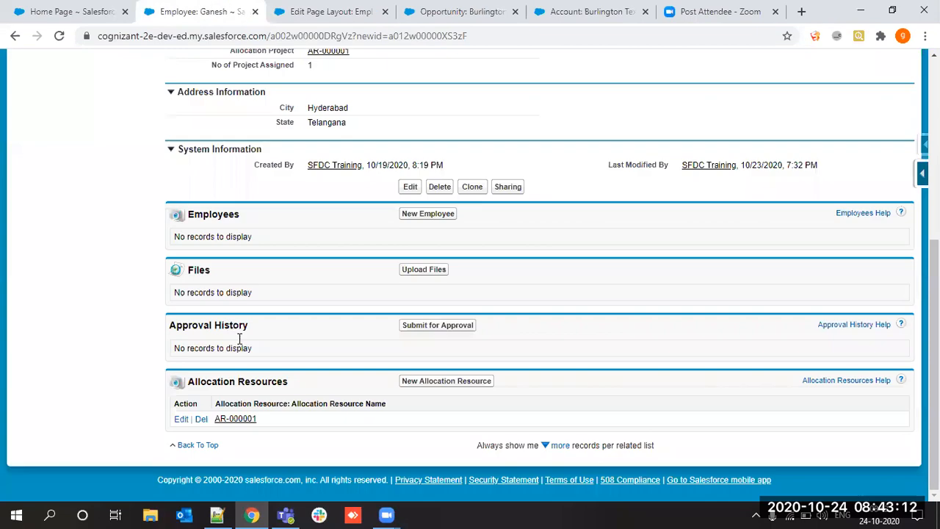
click(371, 6)
scroll(352, 235, up, 1)
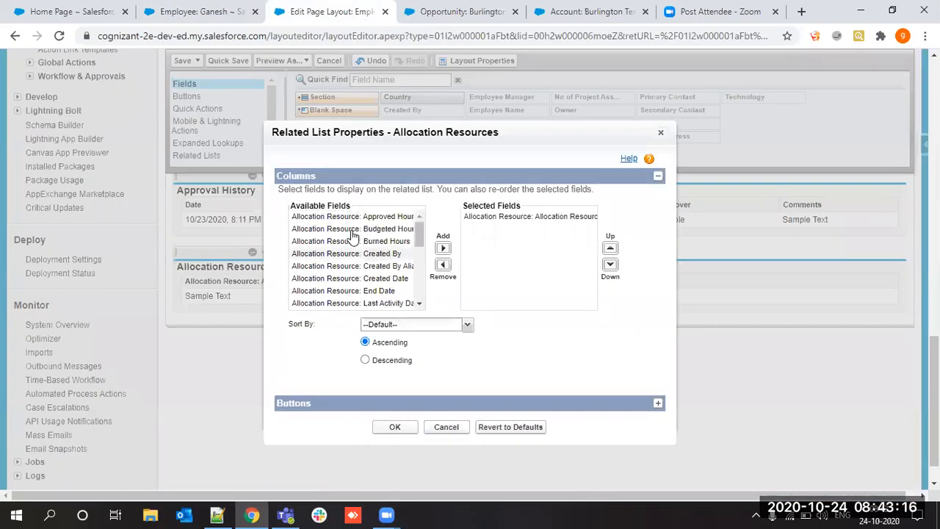
Add Project: Project Name to the Allocation Resources related list's selected columns
click(352, 231)
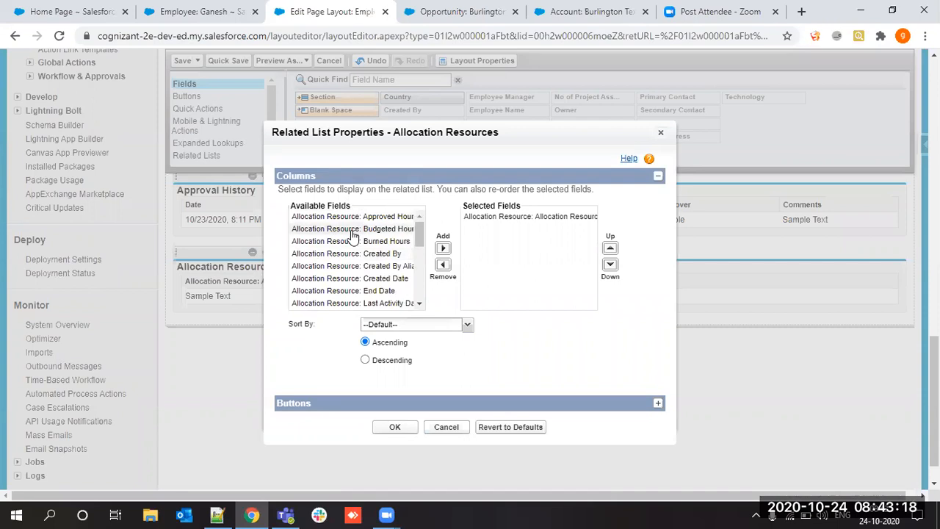
scroll(352, 235, down, 3)
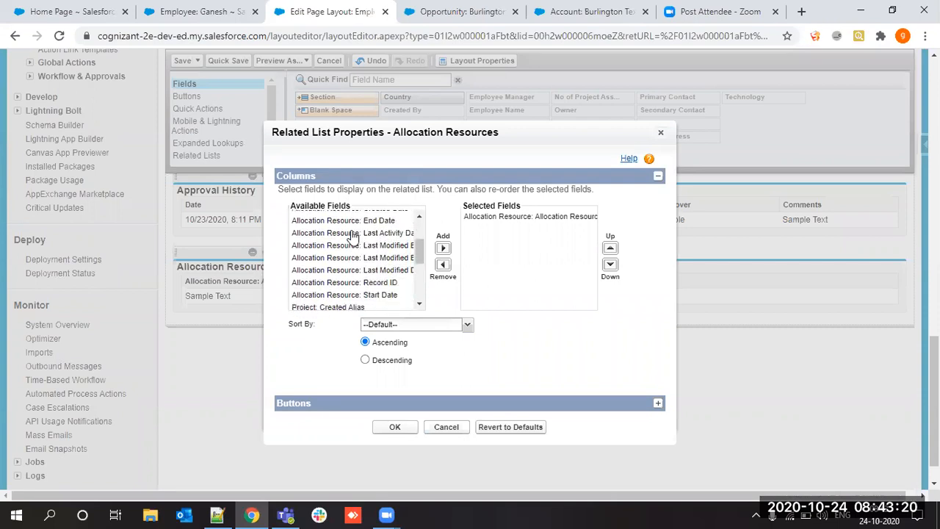
scroll(350, 274, down, 4)
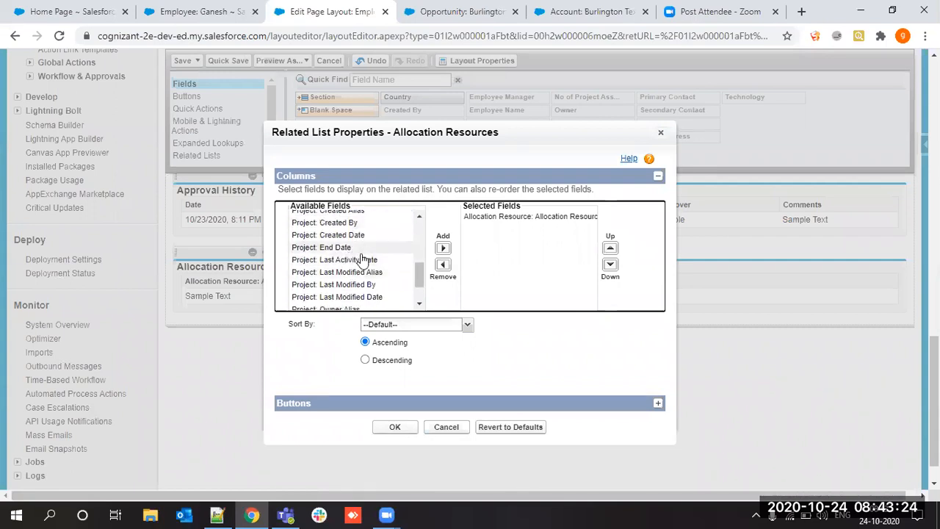
scroll(360, 257, up, 1)
scroll(365, 254, up, 1)
scroll(365, 254, down, 5)
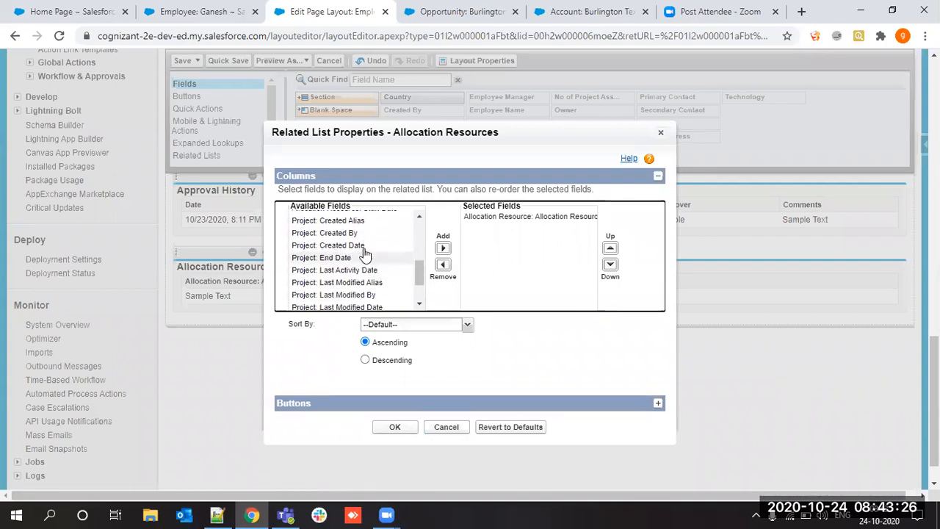
drag(350, 256, 539, 213)
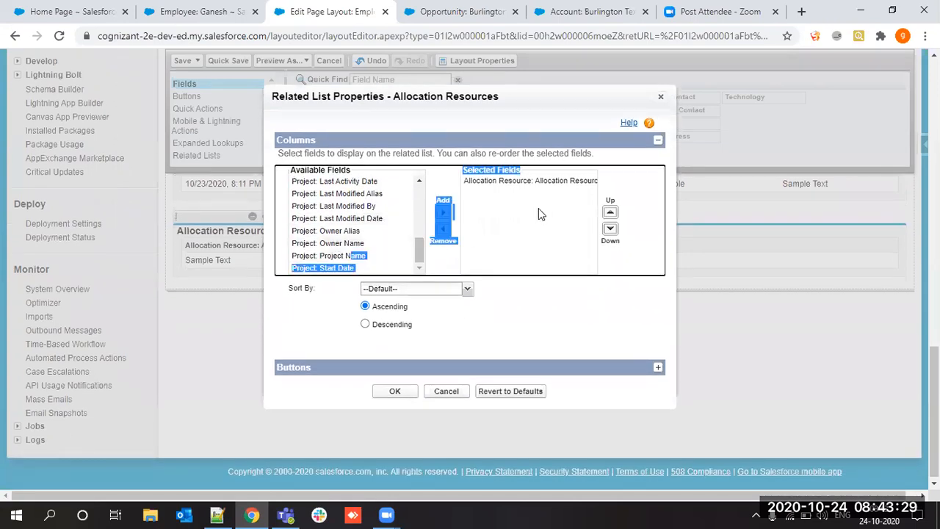
click(365, 257)
click(443, 213)
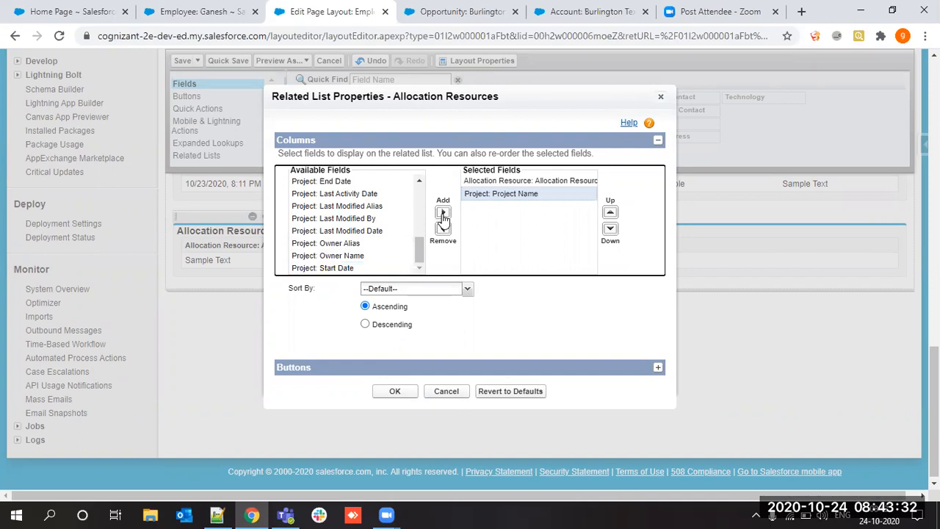
Add the Allocation Resource fields Budgeted Hours, Burned Hours and Approved Hours, in that order, to the related list's selected columns
scroll(365, 204, up, 3)
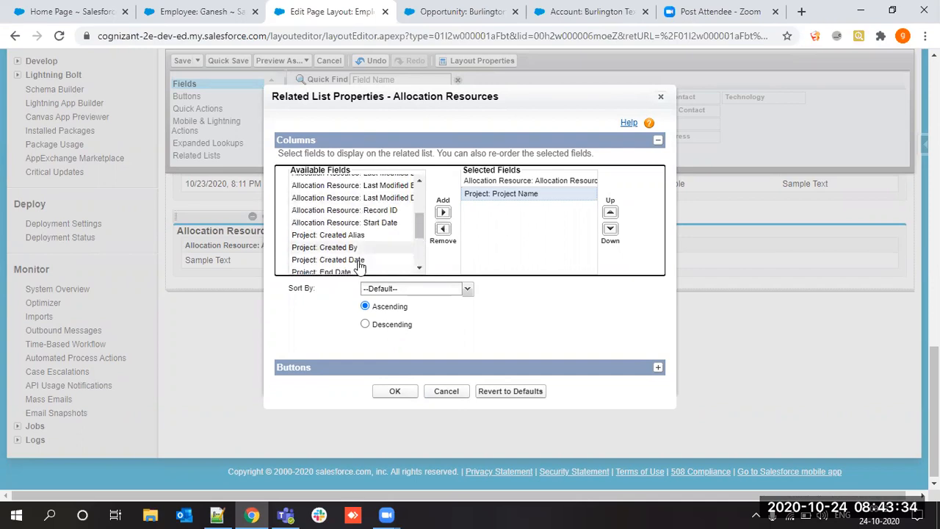
scroll(357, 258, down, 1)
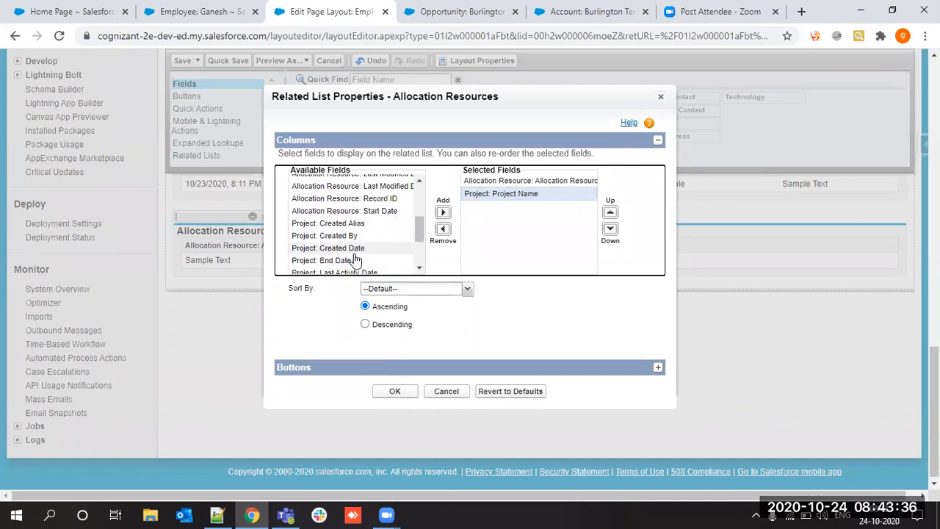
scroll(360, 252, up, 3)
scroll(360, 252, up, 2)
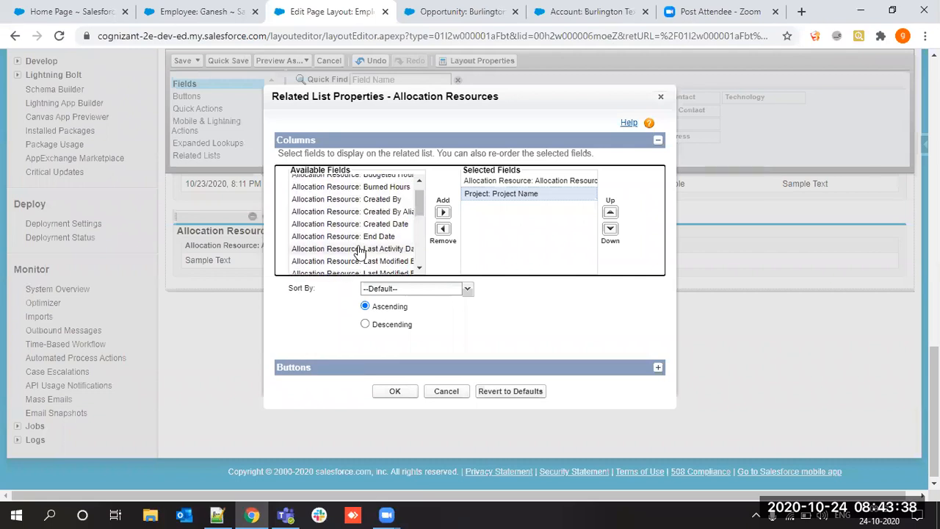
scroll(367, 213, up, 1)
click(370, 194)
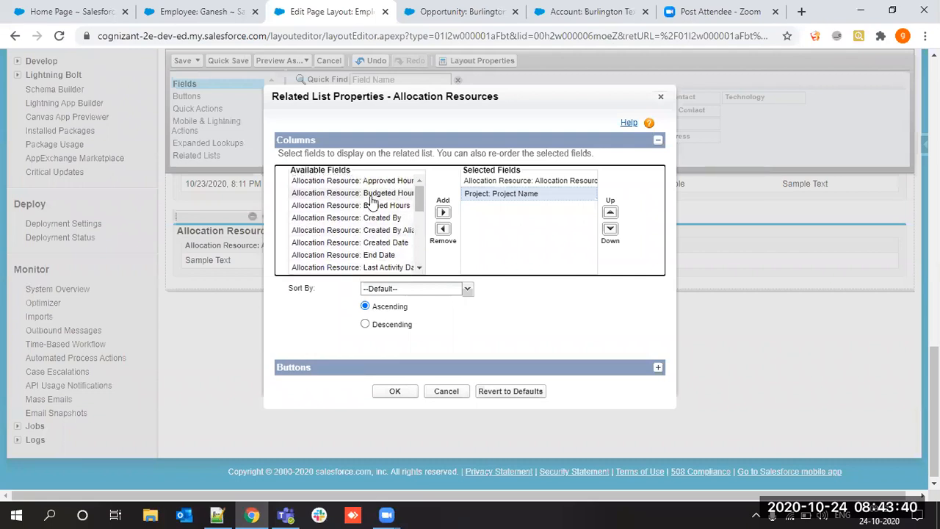
click(441, 213)
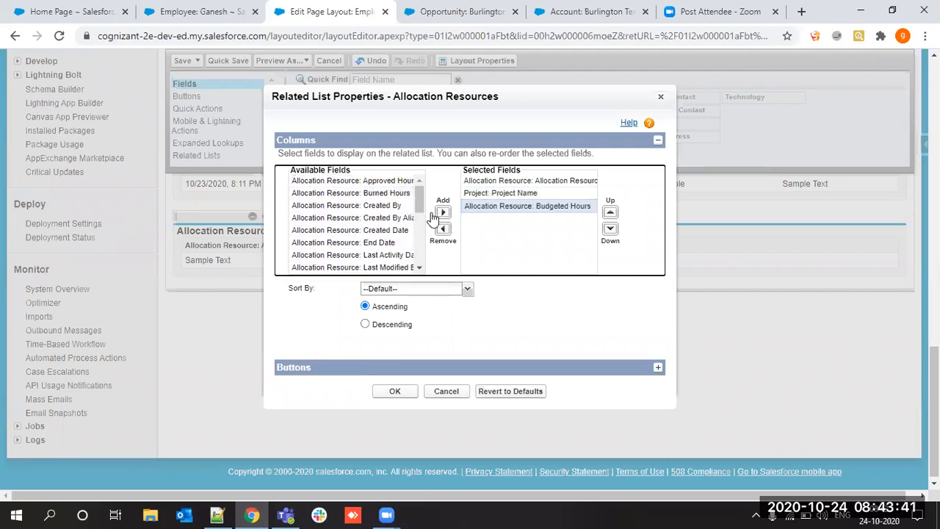
click(383, 194)
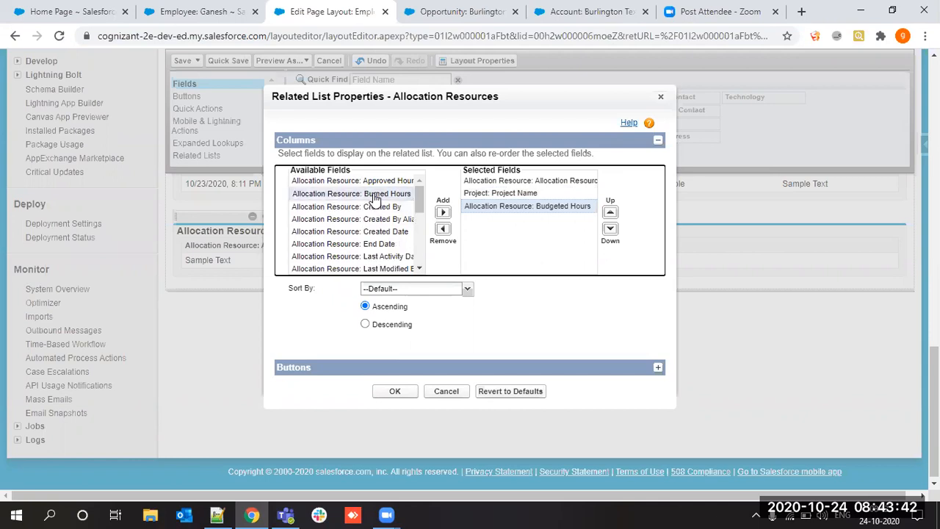
click(444, 216)
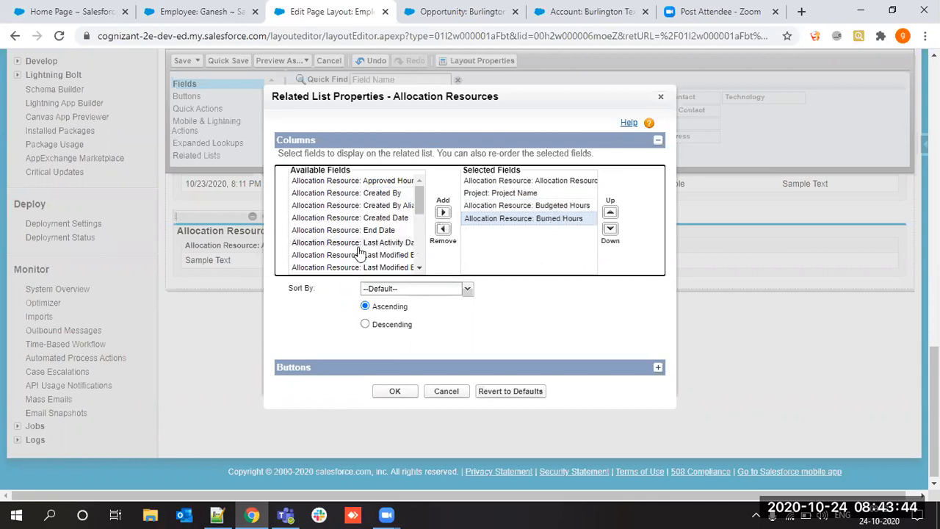
click(394, 182)
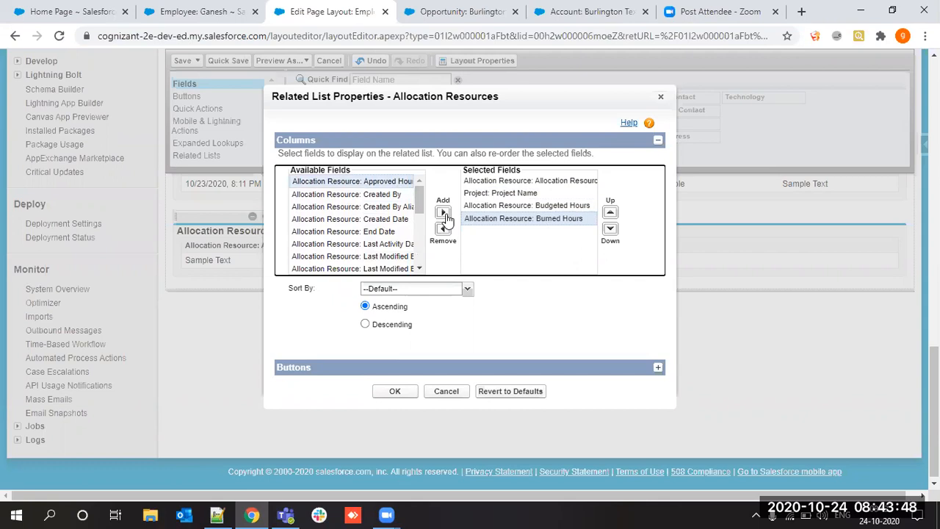
click(443, 214)
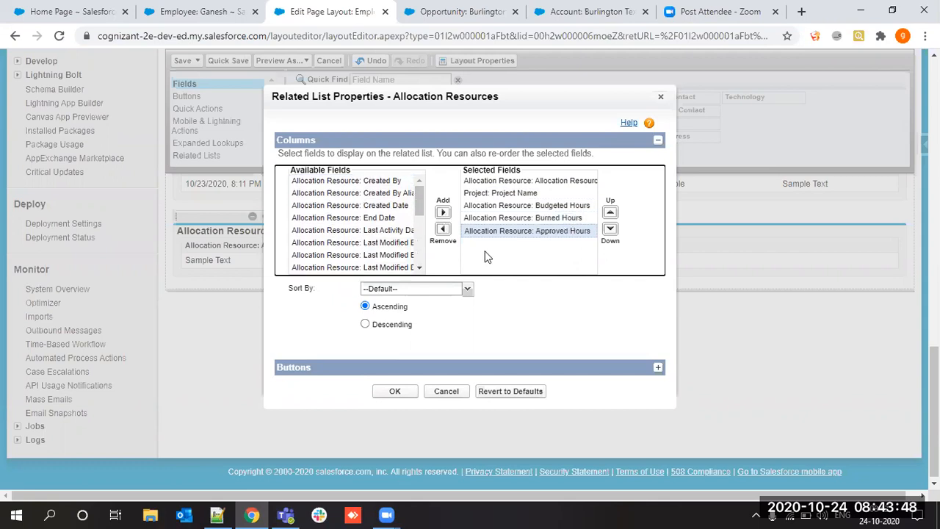
Review the sort field choices for the Allocation Resources related list, keeping the default sorting
click(461, 292)
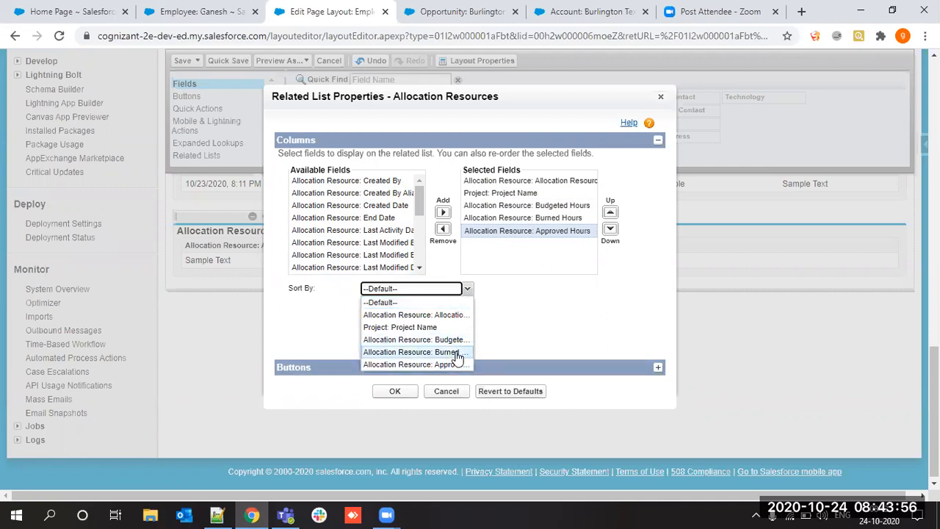
click(319, 320)
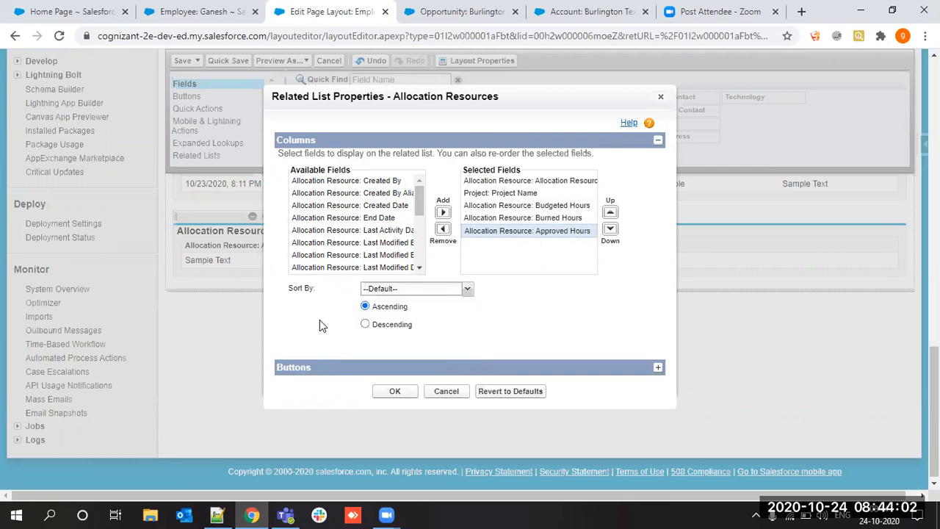
scroll(319, 321, down, 1)
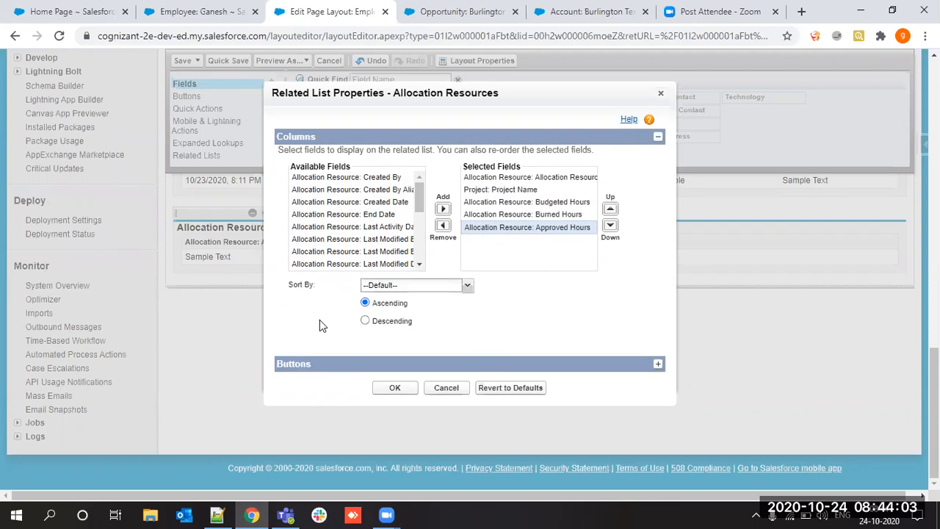
Examine the standard button options for the Allocation Resources related list and compare them with the buttons on the existing Employee record
click(659, 366)
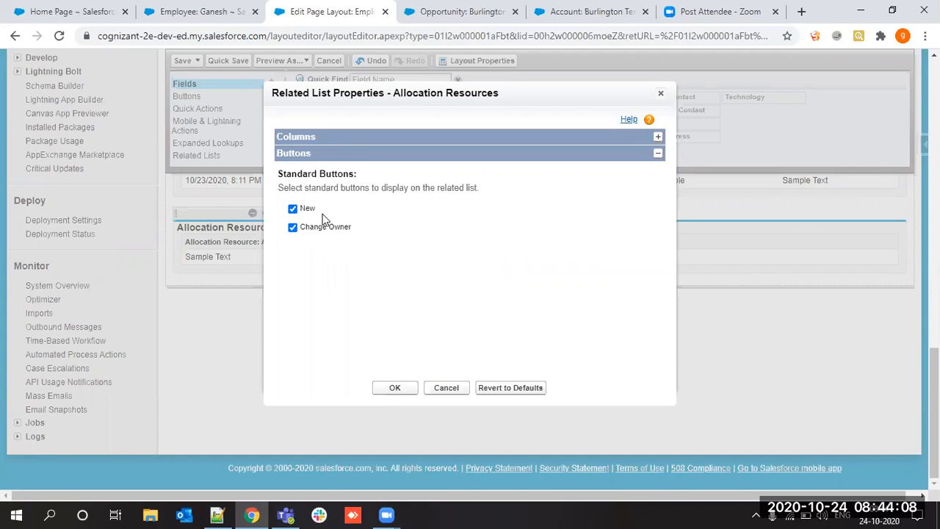
click(175, 9)
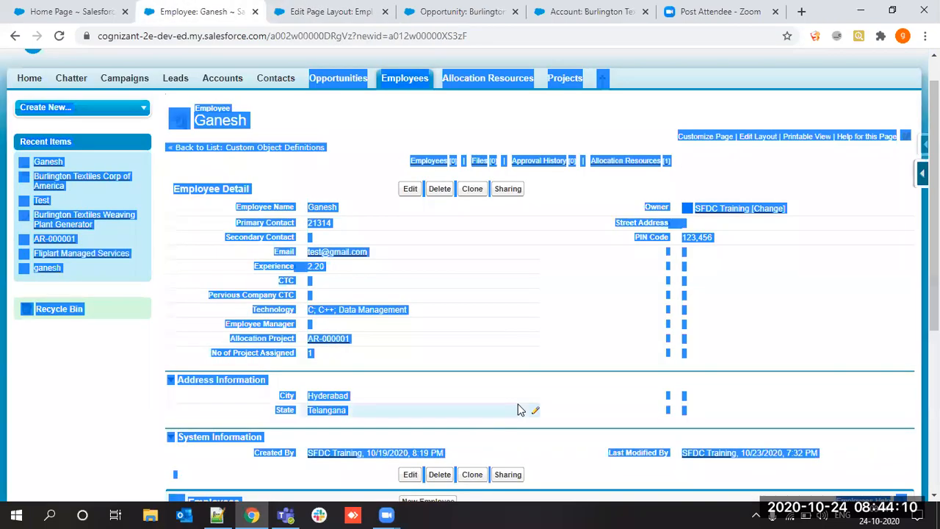
scroll(584, 373, down, 3)
scroll(586, 373, down, 1)
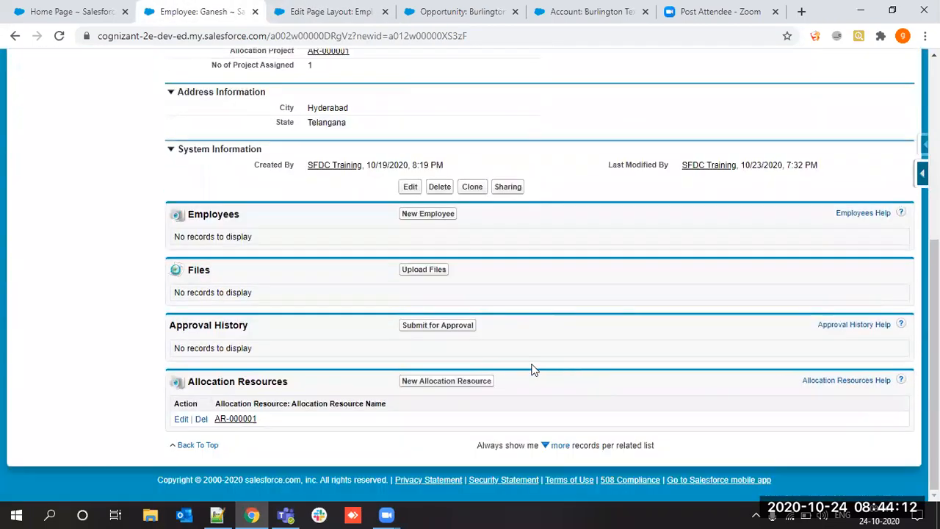
click(338, 10)
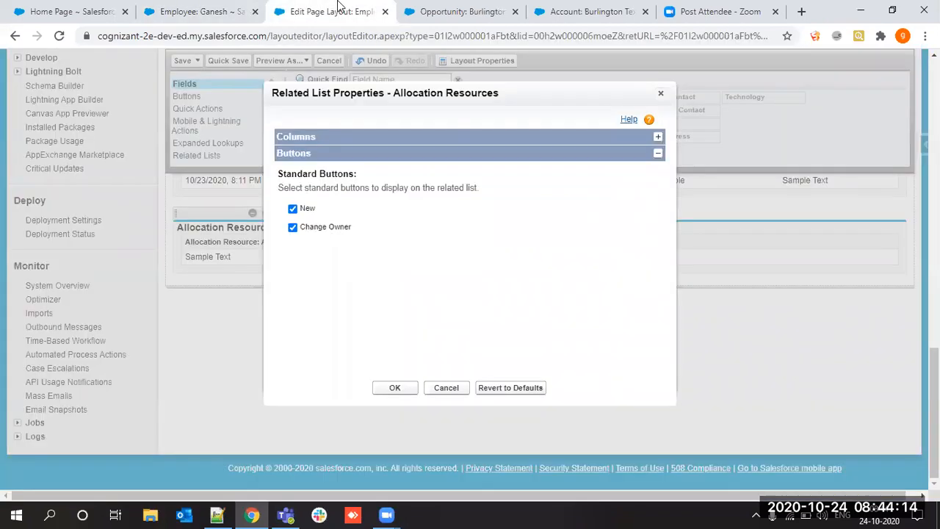
click(312, 211)
click(242, 6)
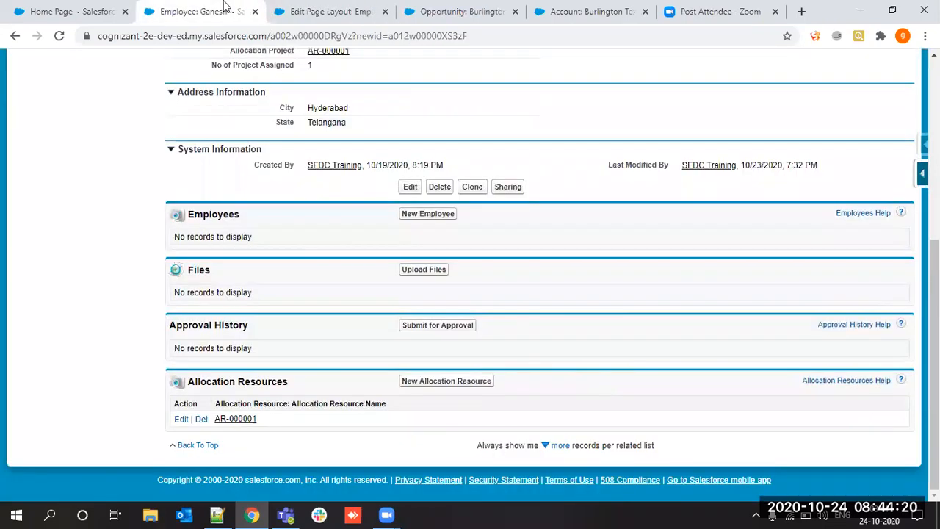
click(378, 8)
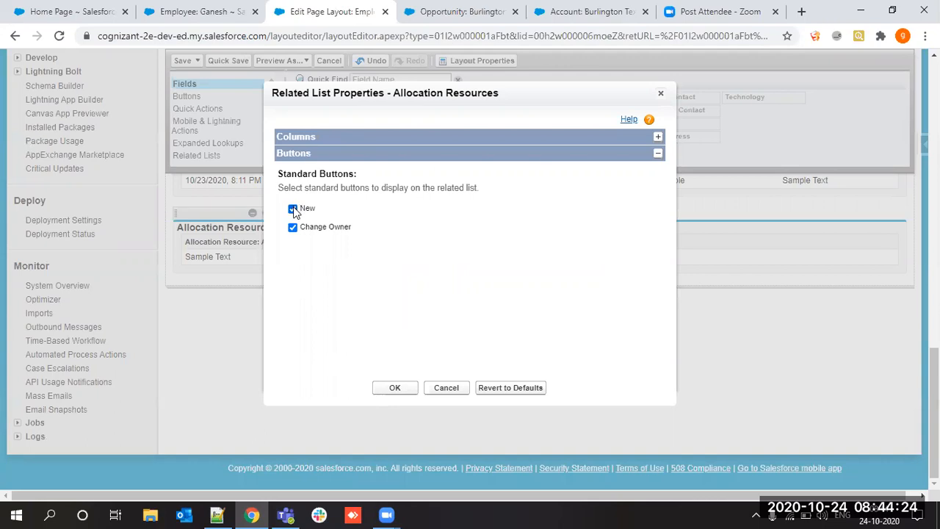
click(236, 6)
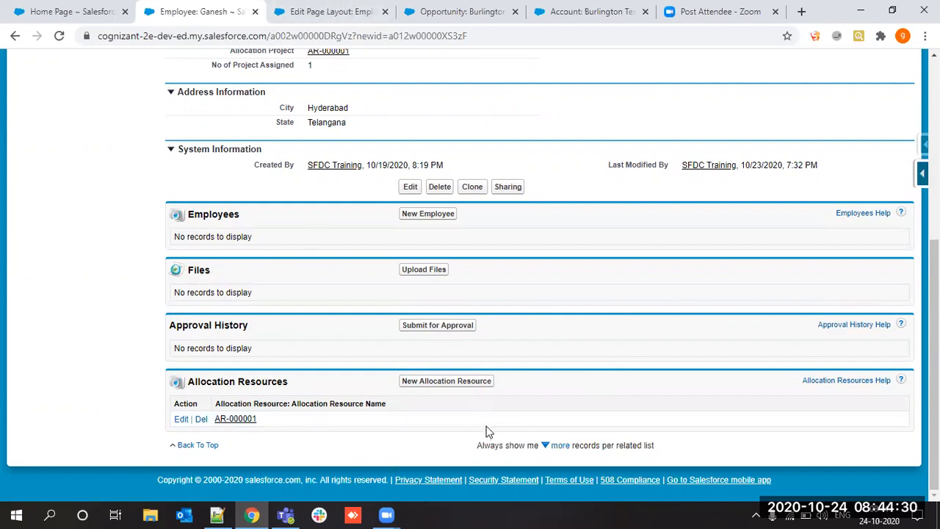
click(303, 9)
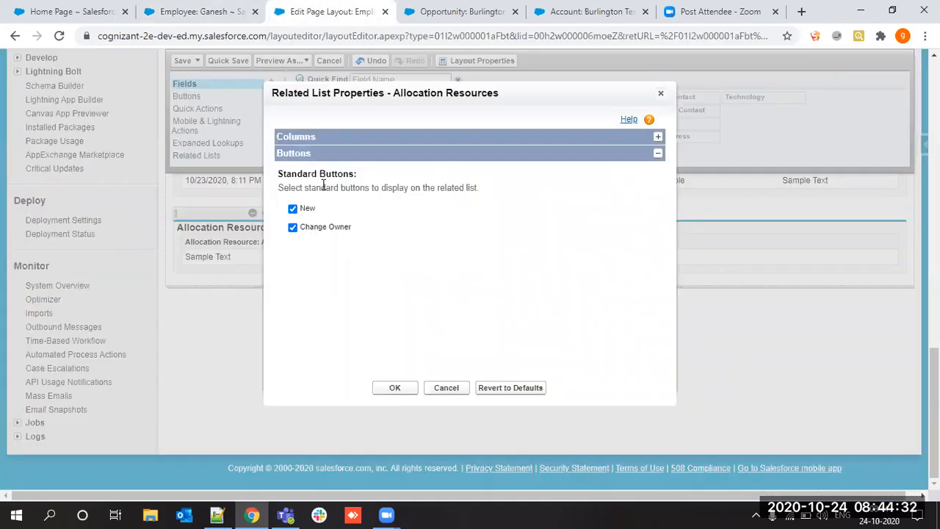
Apply the Allocation Resources related list properties, recheck the selected columns and save the Employee page layout
click(395, 388)
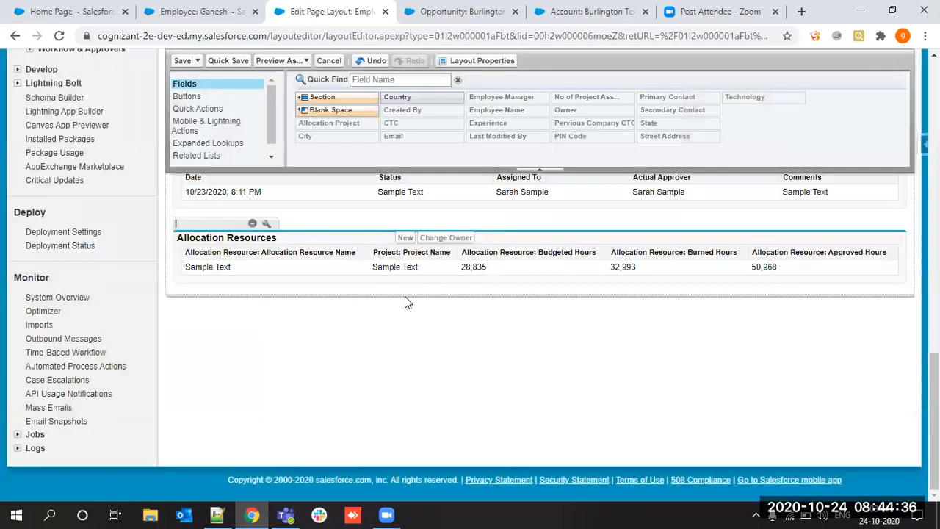
scroll(405, 296, up, 2)
scroll(307, 296, down, 2)
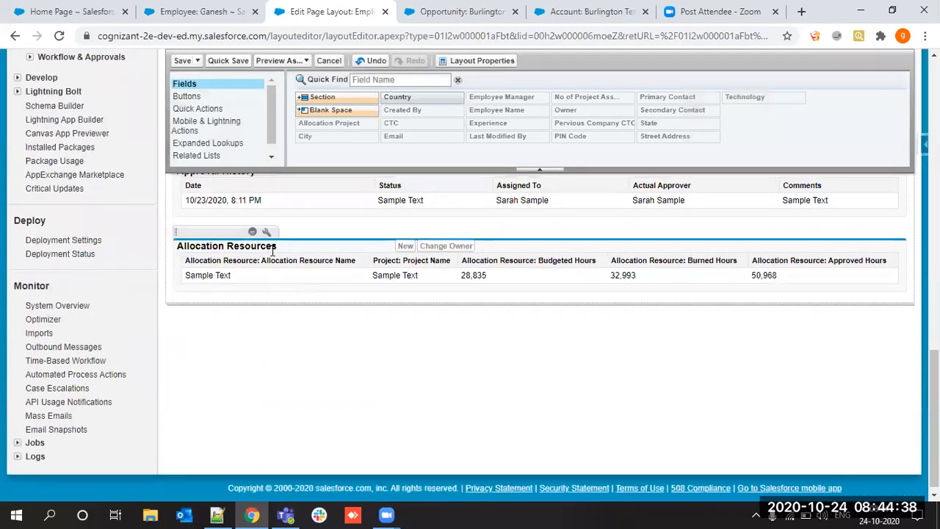
click(266, 230)
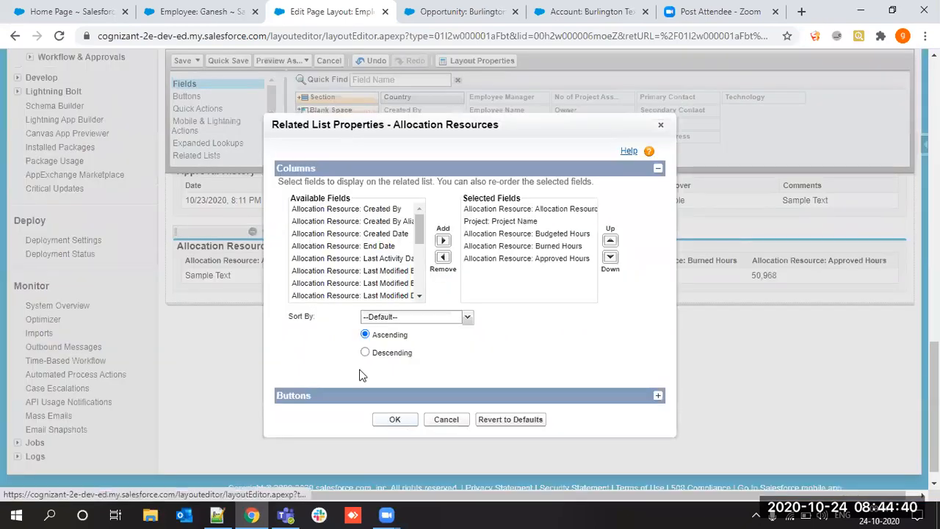
click(379, 417)
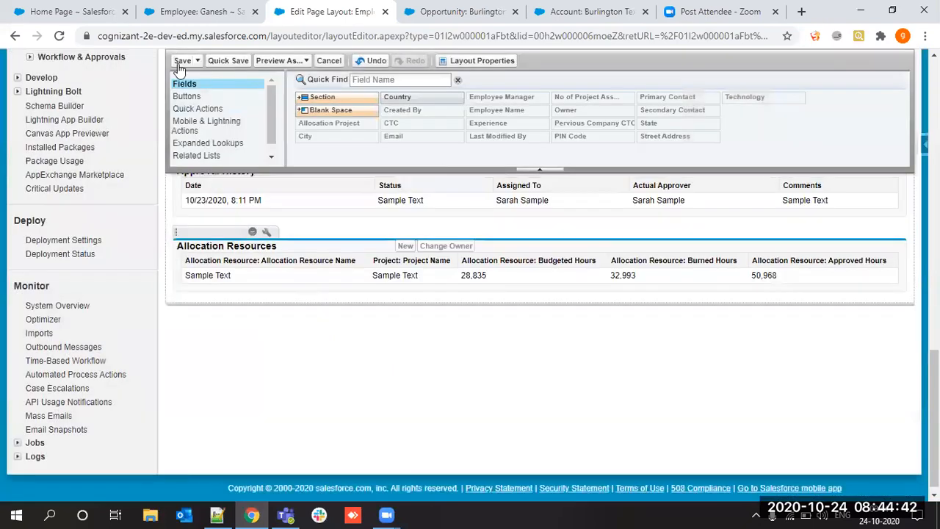
click(180, 61)
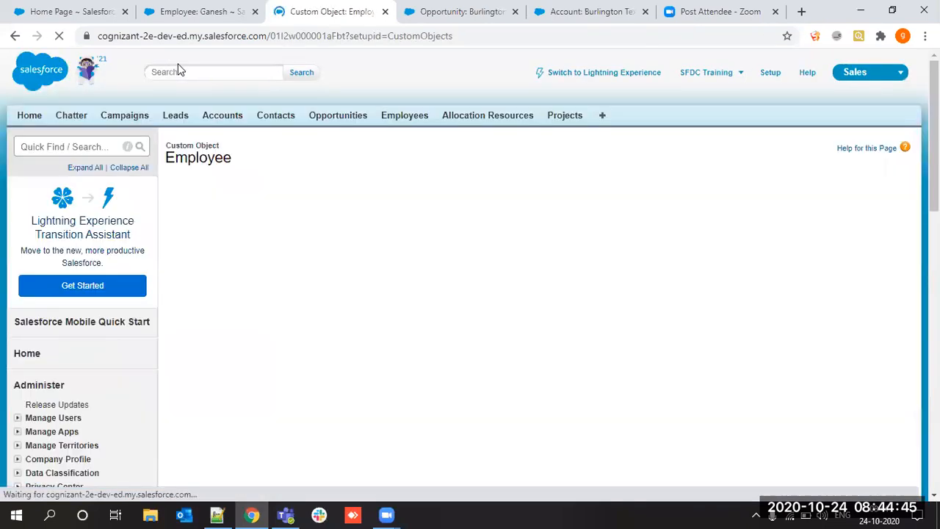
Reload the existing Employee record and check the columns of its Allocation Resources related list
click(204, 10)
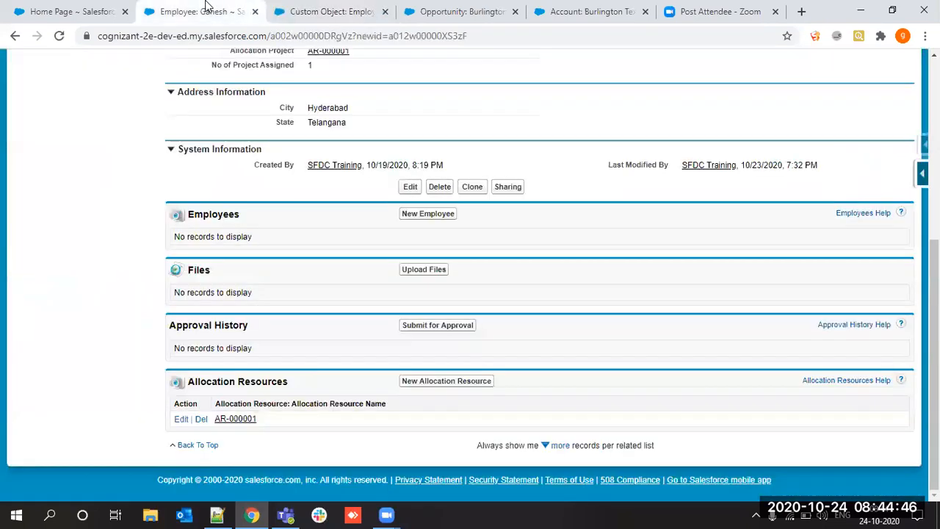
click(53, 37)
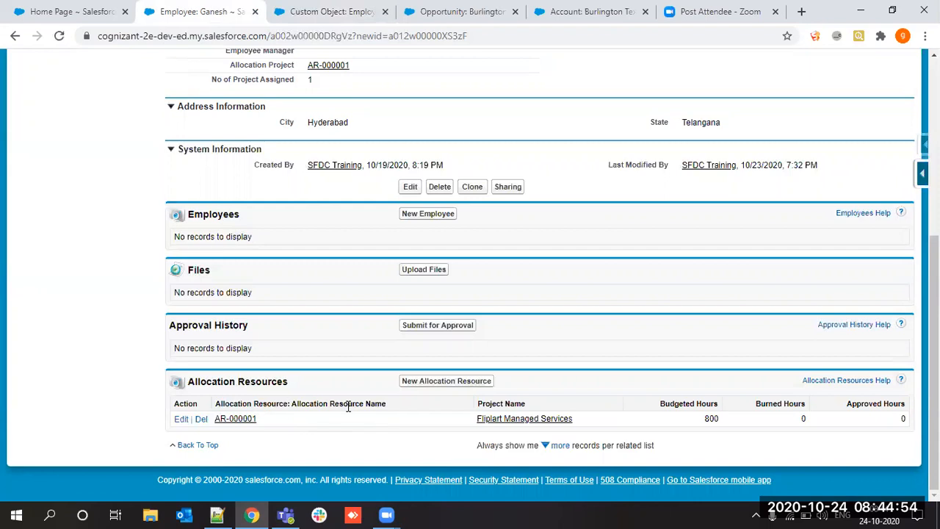
drag(485, 403, 795, 405)
click(795, 405)
Open the Employee Layout for editing and bring up the Allocation Resources related list properties
click(322, 19)
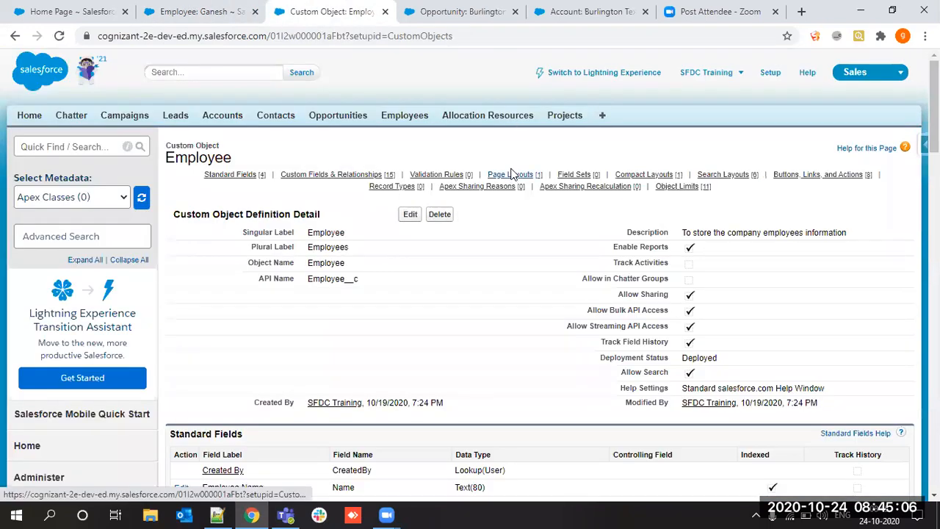
click(512, 174)
click(180, 100)
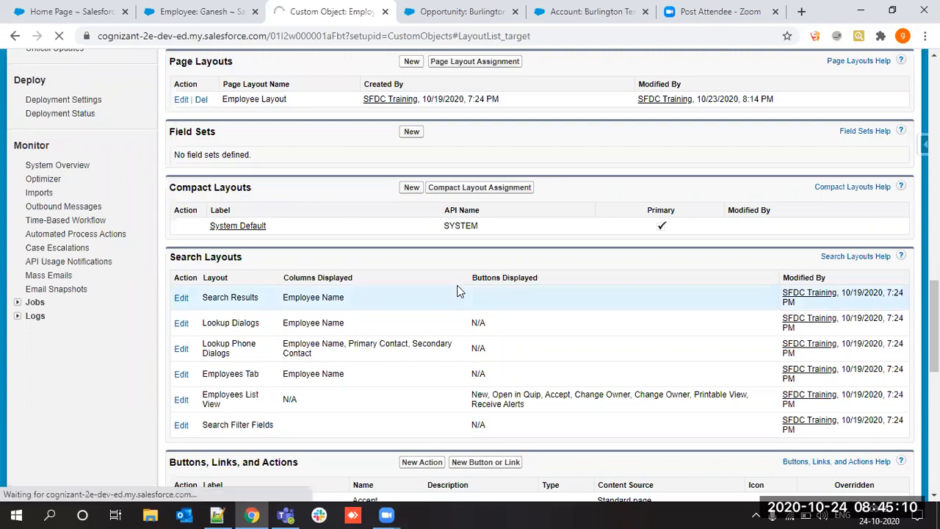
scroll(457, 292, down, 10)
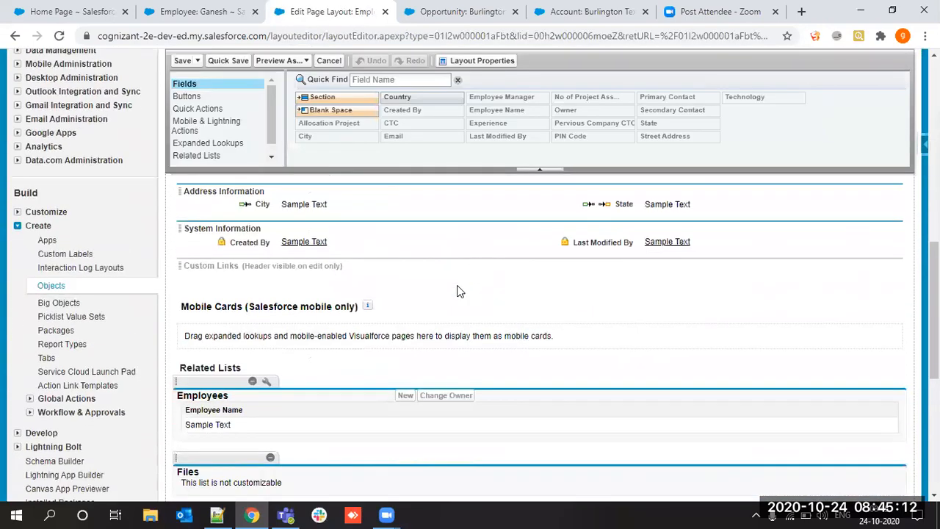
scroll(457, 291, down, 4)
click(266, 289)
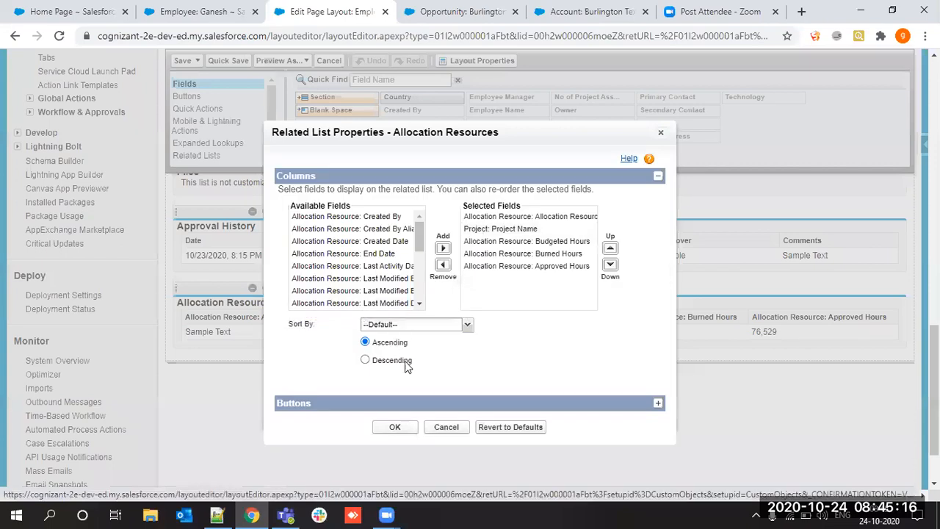
Disable the New standard button for the Allocation Resources related list, apply the properties and save the layout
click(406, 405)
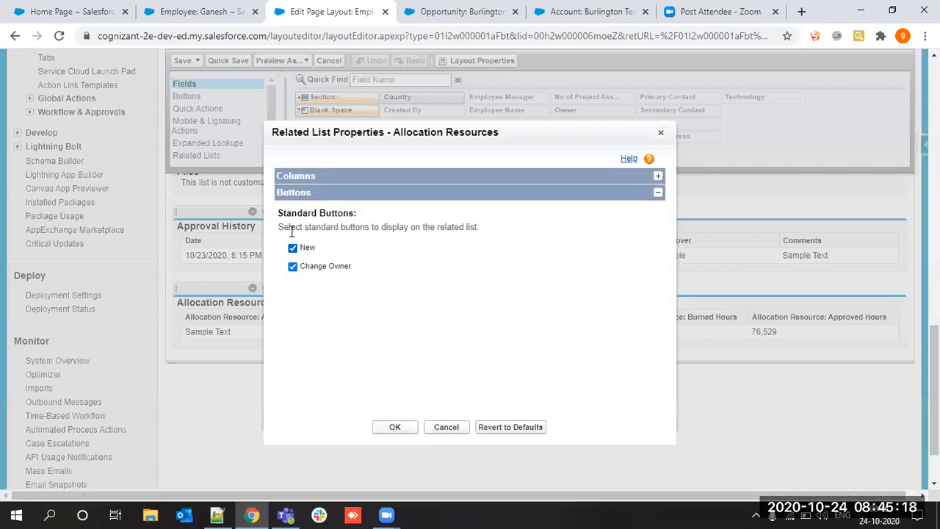
click(301, 251)
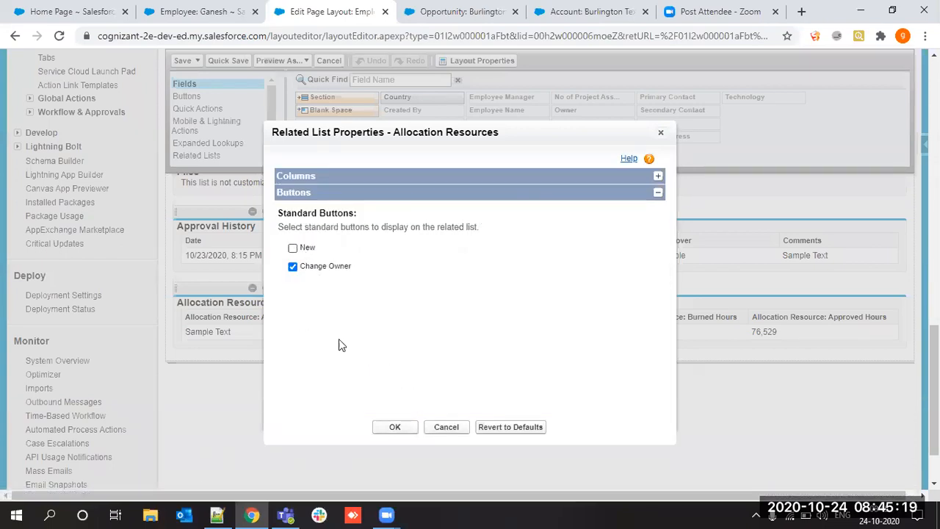
click(397, 429)
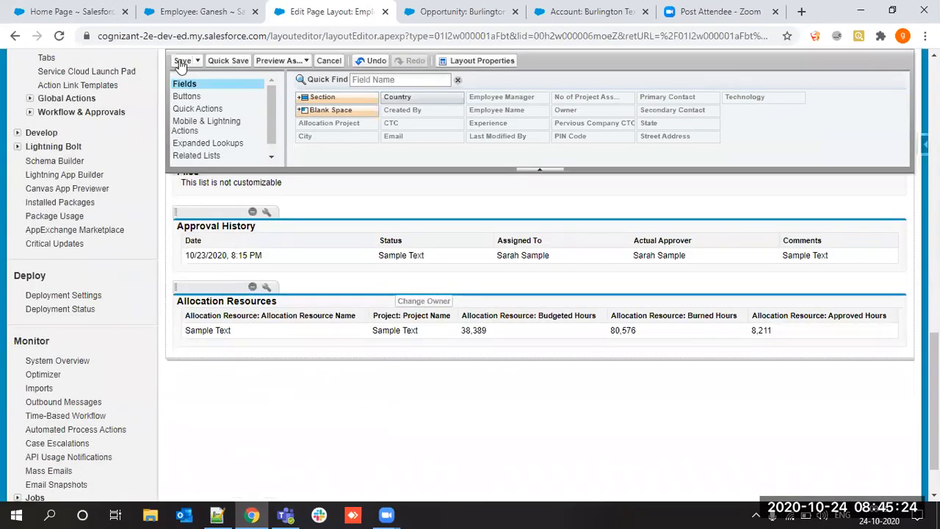
click(182, 61)
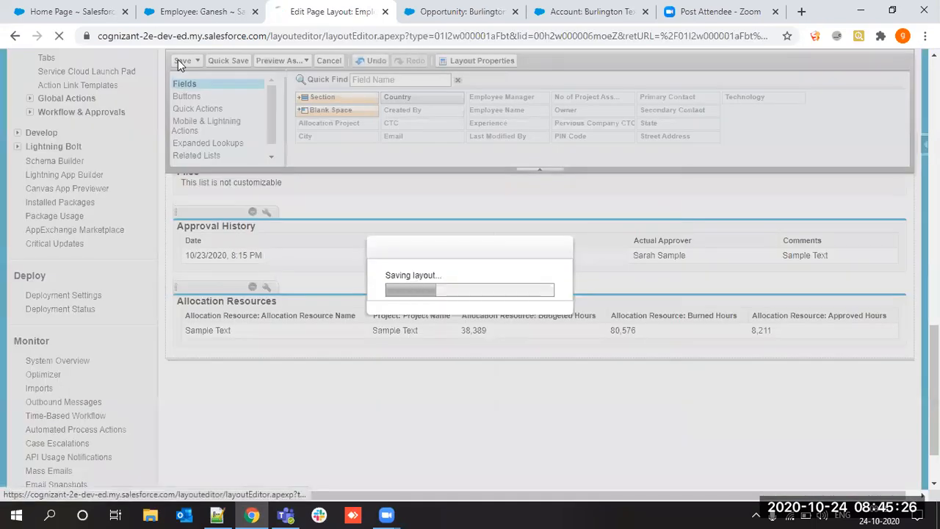
Reload the existing Employee record and check which buttons its Allocation Resources related list offers
click(196, 7)
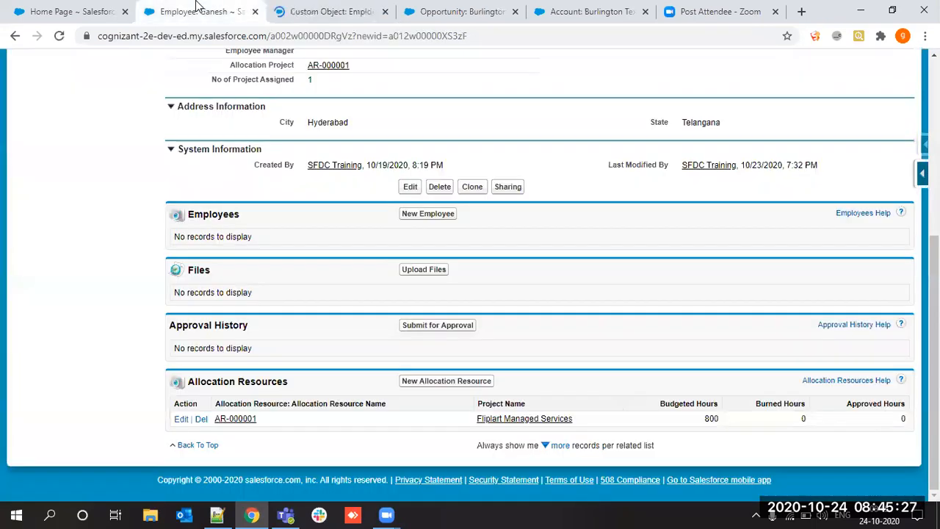
click(60, 36)
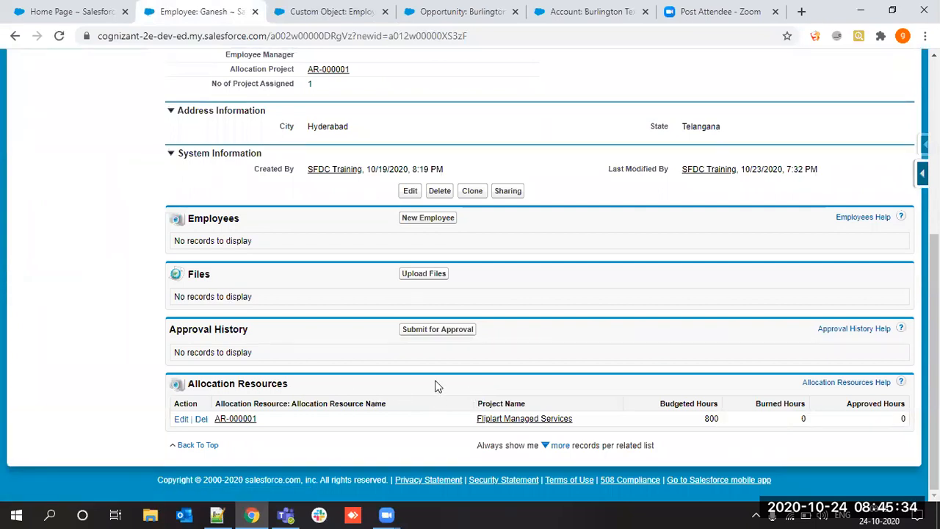
scroll(435, 386, up, 3)
scroll(434, 386, down, 4)
Return to the Employee object's page layouts, edit Employee Layout and reopen the Allocation Resources related list properties
click(320, 6)
scroll(269, 326, down, 1)
scroll(481, 184, up, 1)
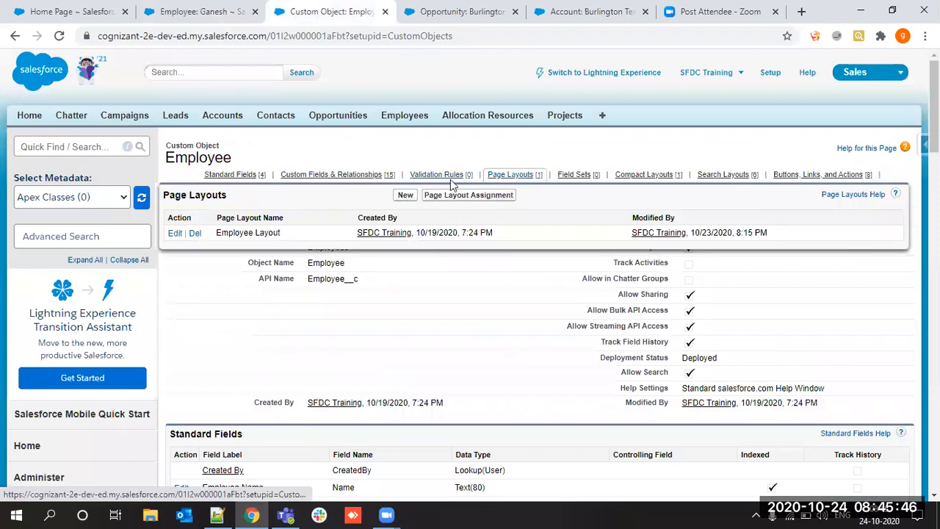
click(512, 174)
click(180, 100)
scroll(326, 273, down, 12)
scroll(274, 235, down, 3)
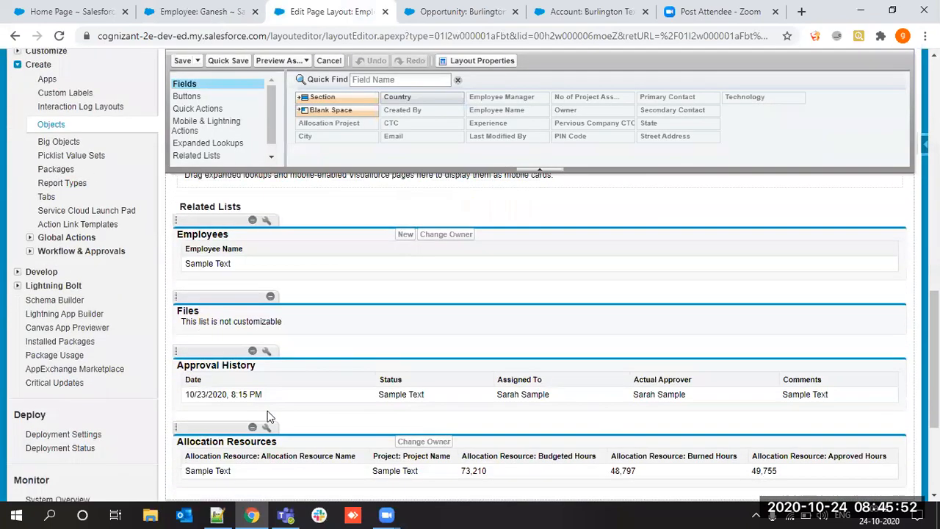
click(266, 427)
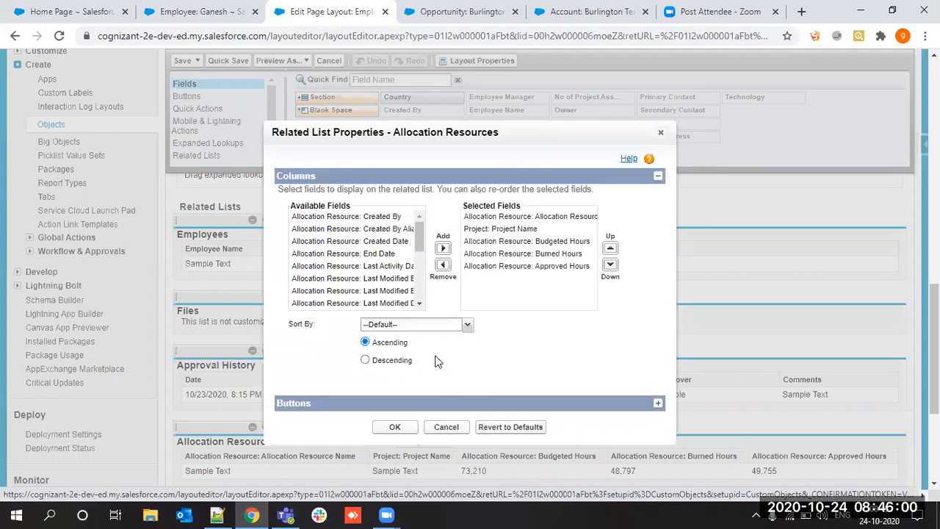
Re-enable the New standard button for the Allocation Resources related list, apply the properties and save the page layout
click(394, 404)
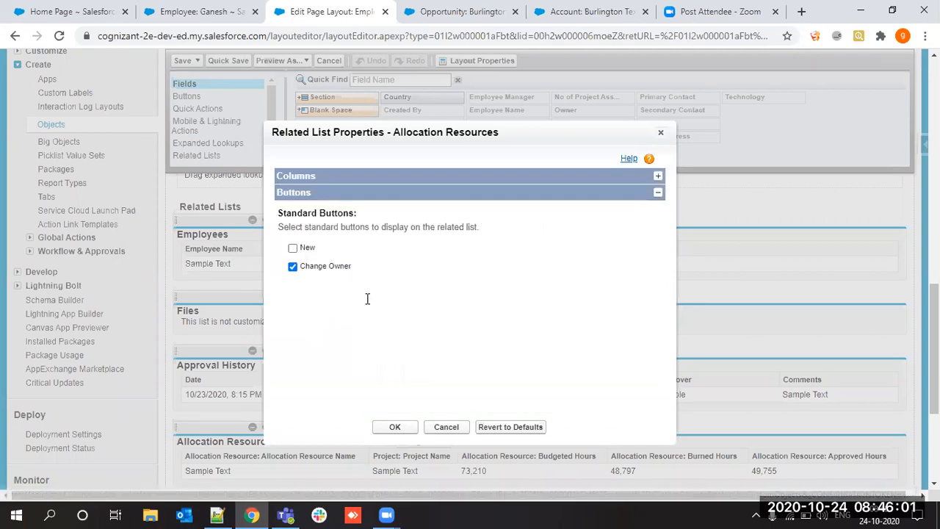
click(292, 249)
click(395, 428)
click(394, 428)
click(395, 428)
click(177, 63)
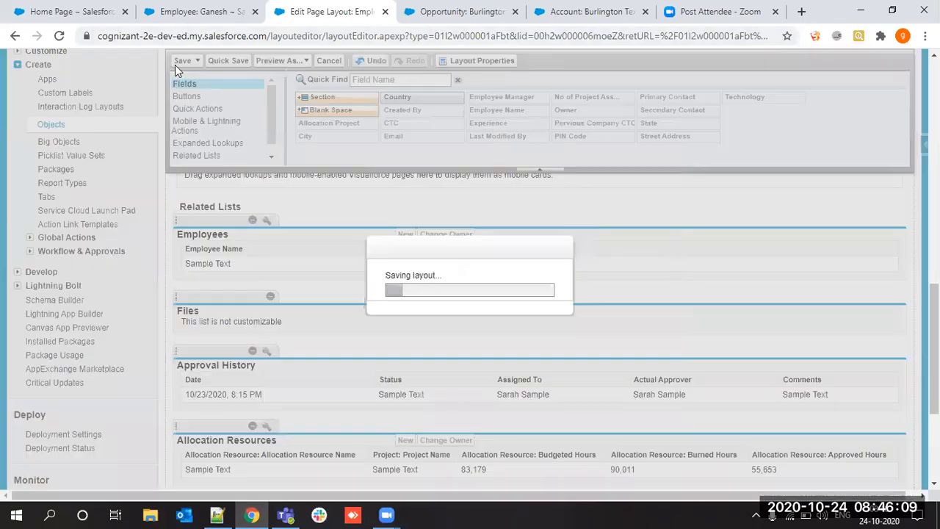
Reload the Employee record, view the new Allocation Resource form from its related list and cancel it
click(194, 11)
click(59, 36)
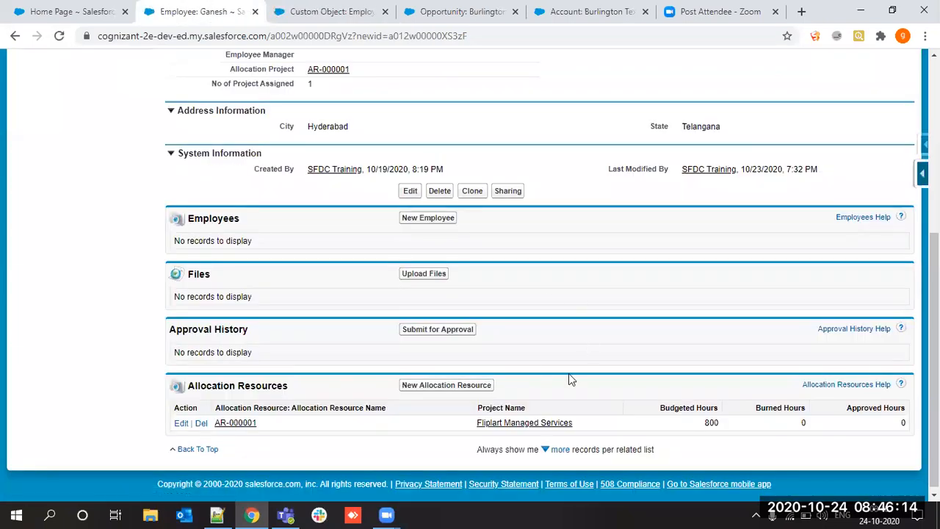
click(448, 385)
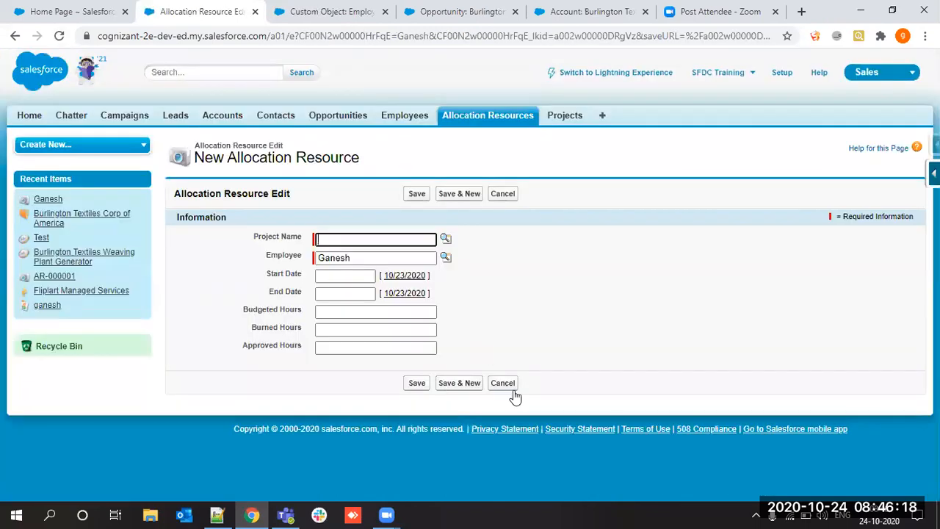
click(504, 385)
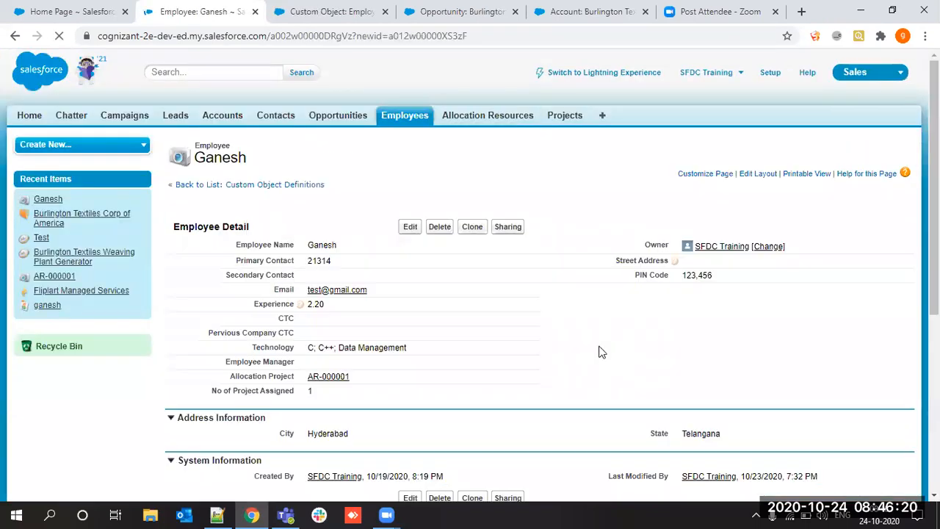